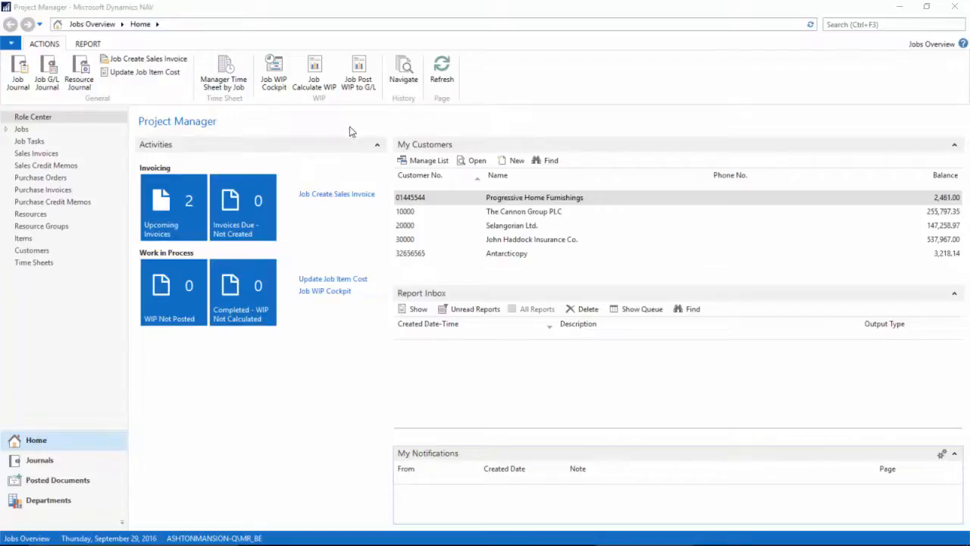
# Preview the Job Actual to Budget (Cost) report from the Jobs list, check its first and second pages, and close the preview
pyautogui.click(20, 130)
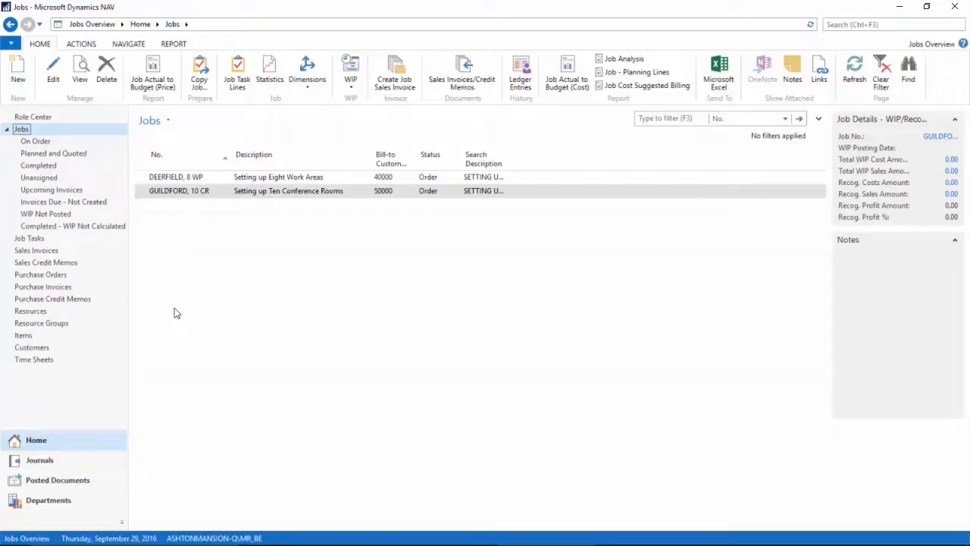
pyautogui.click(172, 46)
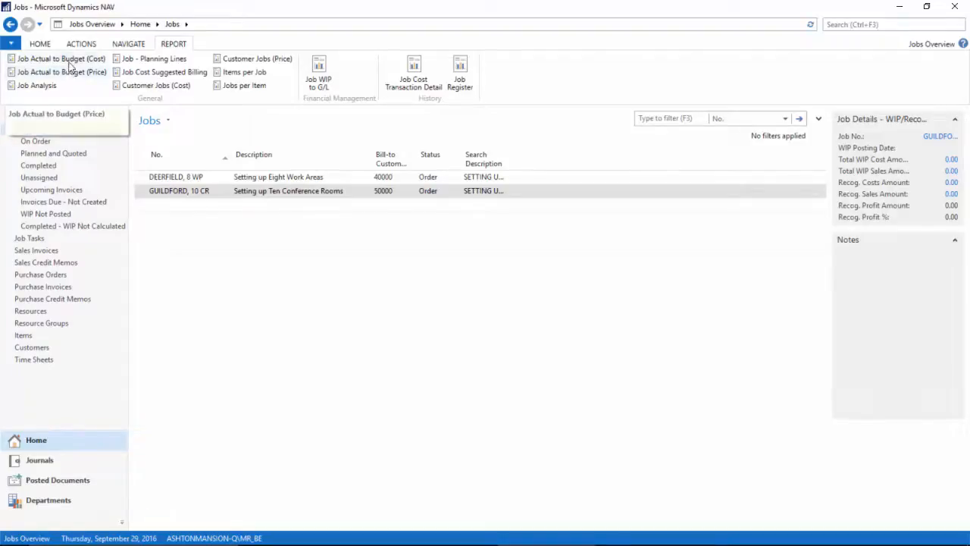
pyautogui.click(72, 59)
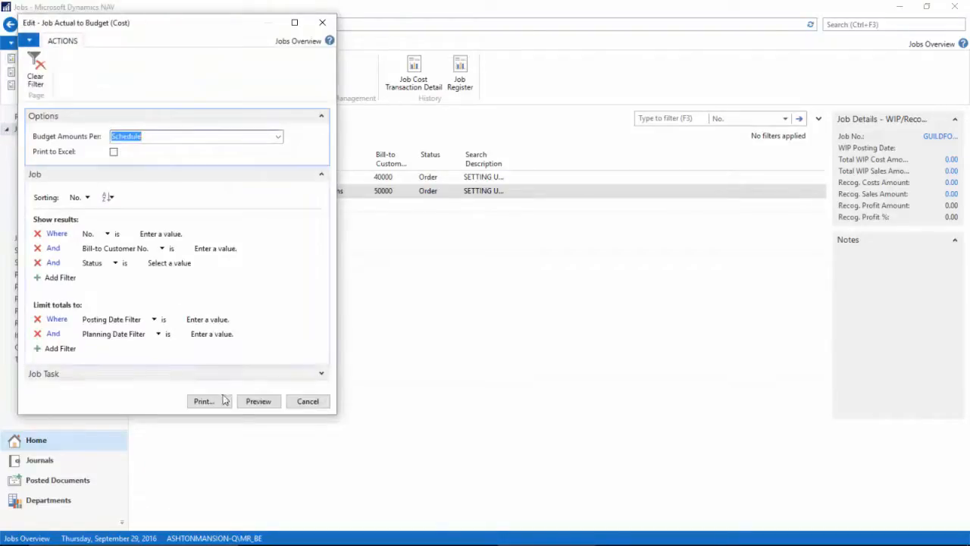
pyautogui.click(258, 402)
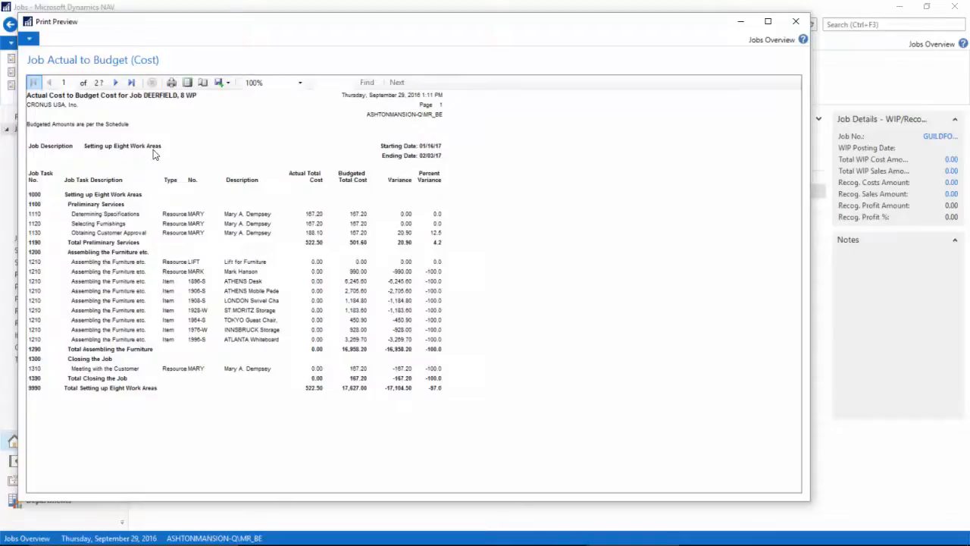
pyautogui.click(116, 82)
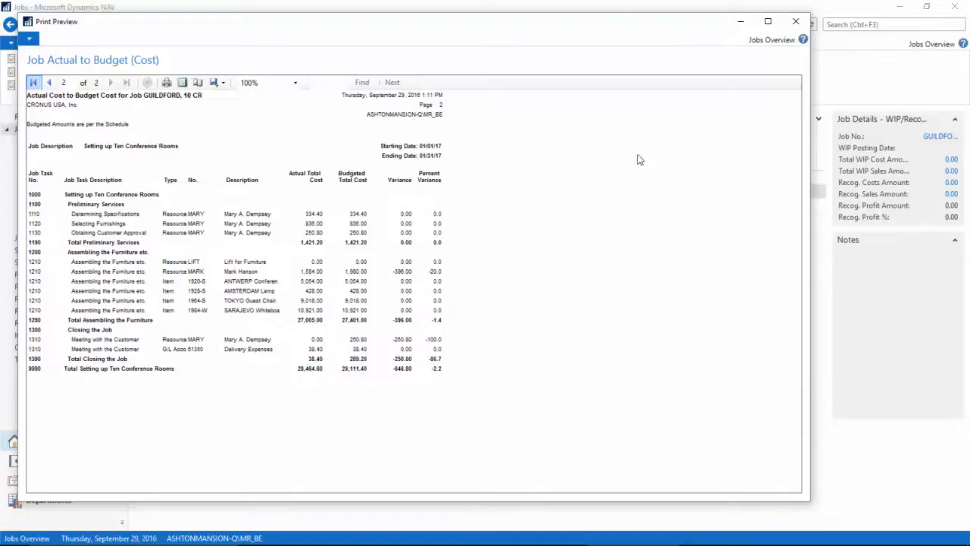
pyautogui.click(795, 21)
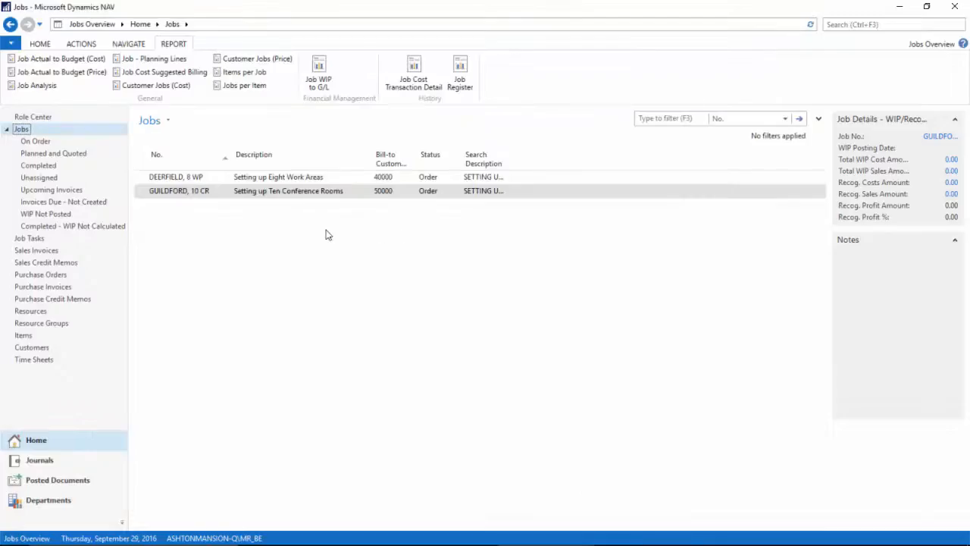
# Preview the Job Actual to Budget (Price) report with budget amounts per Contract and actual amounts per Invoices, and close it
pyautogui.click(185, 191)
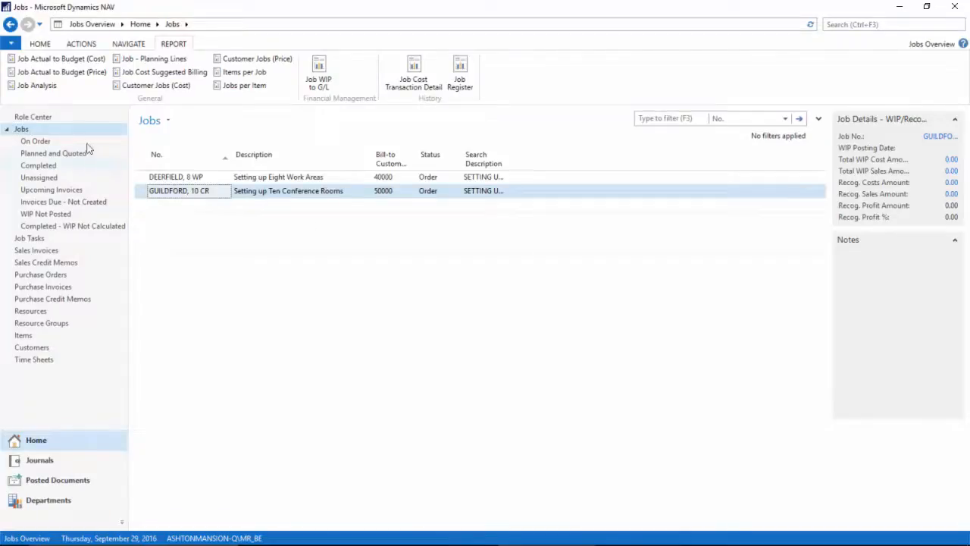
pyautogui.click(90, 73)
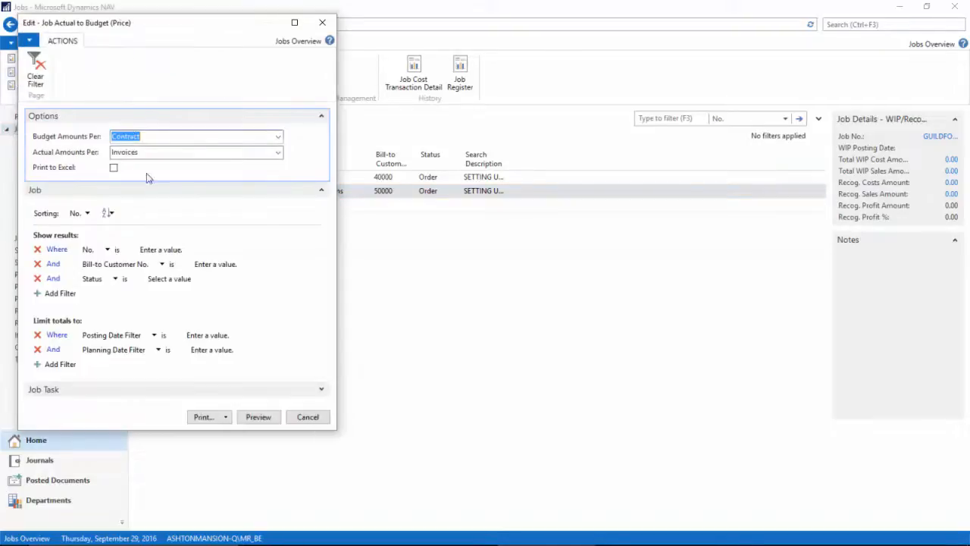
pyautogui.click(258, 416)
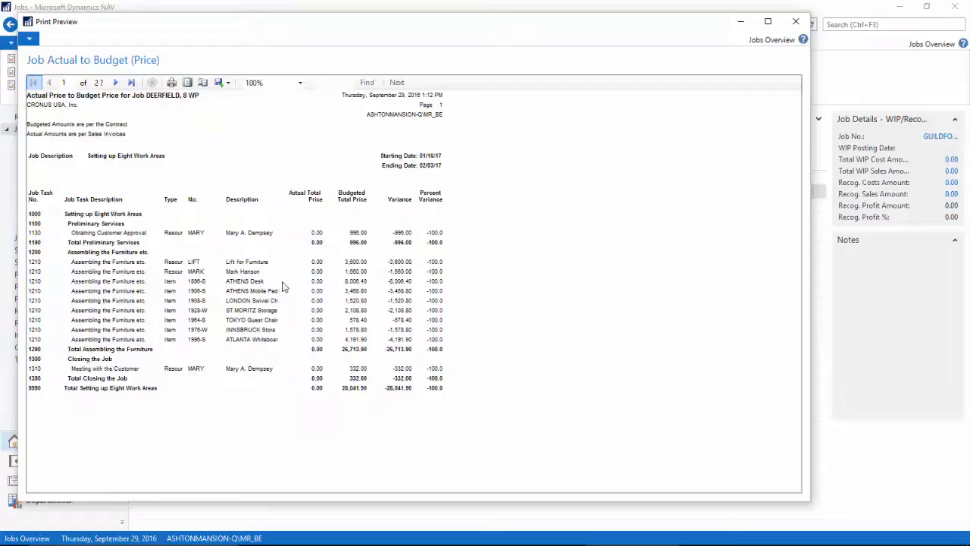
pyautogui.click(796, 21)
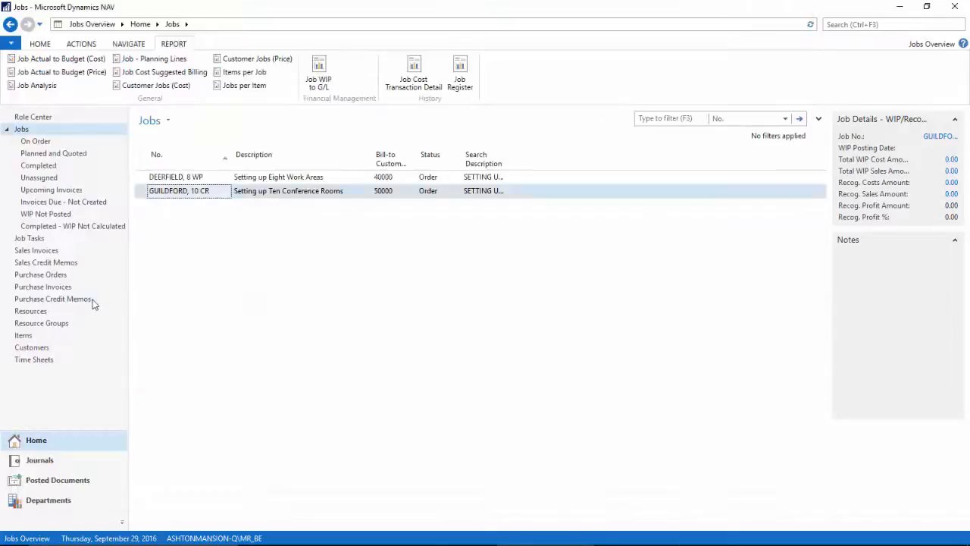
# Preview the Job Actual to Budget (Price) report again and examine the second page for job GUILDFORD, 10 CR
pyautogui.click(74, 76)
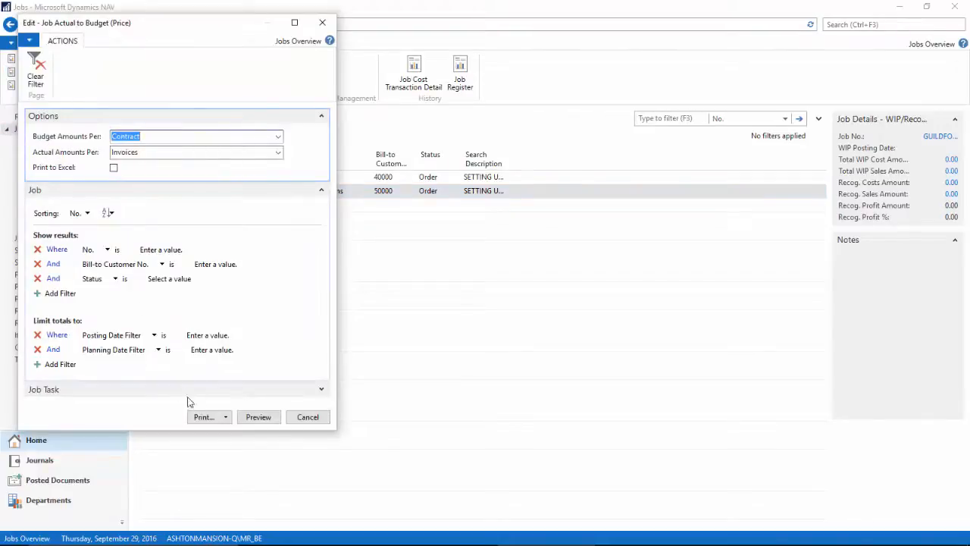
pyautogui.click(250, 423)
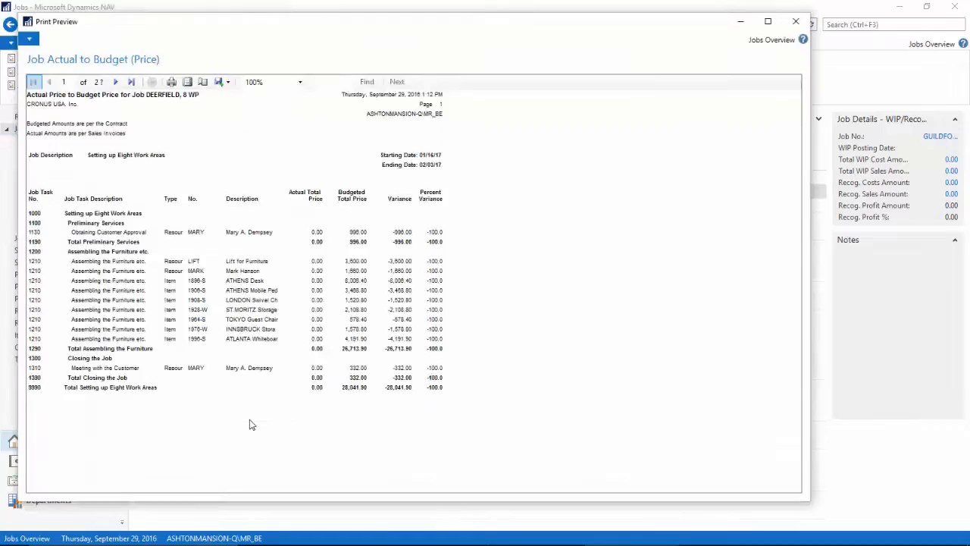
pyautogui.click(115, 83)
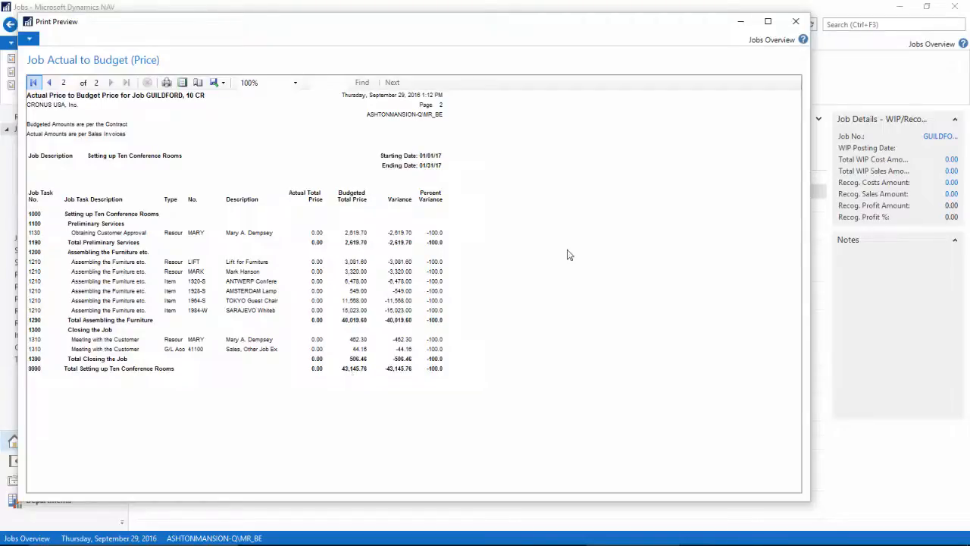
pyautogui.click(796, 25)
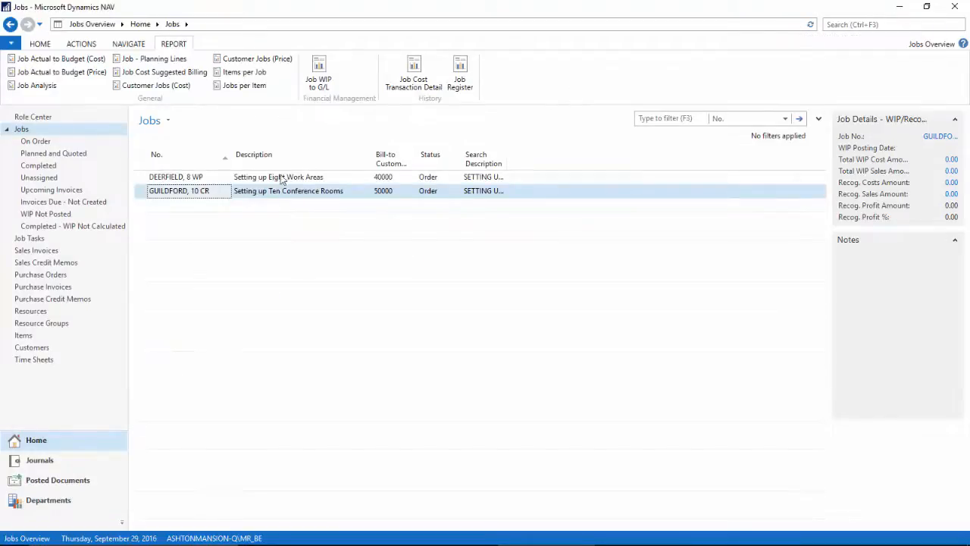
# Review the amount and currency field options of the Job Analysis report, preview the report, and close it
pyautogui.click(42, 89)
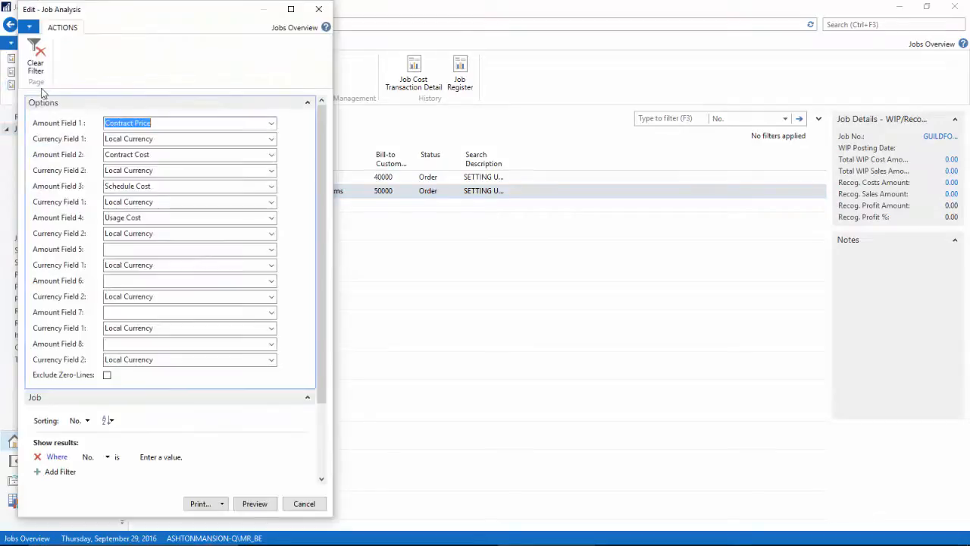
pyautogui.click(271, 124)
pyautogui.click(272, 125)
pyautogui.click(271, 155)
pyautogui.click(271, 155)
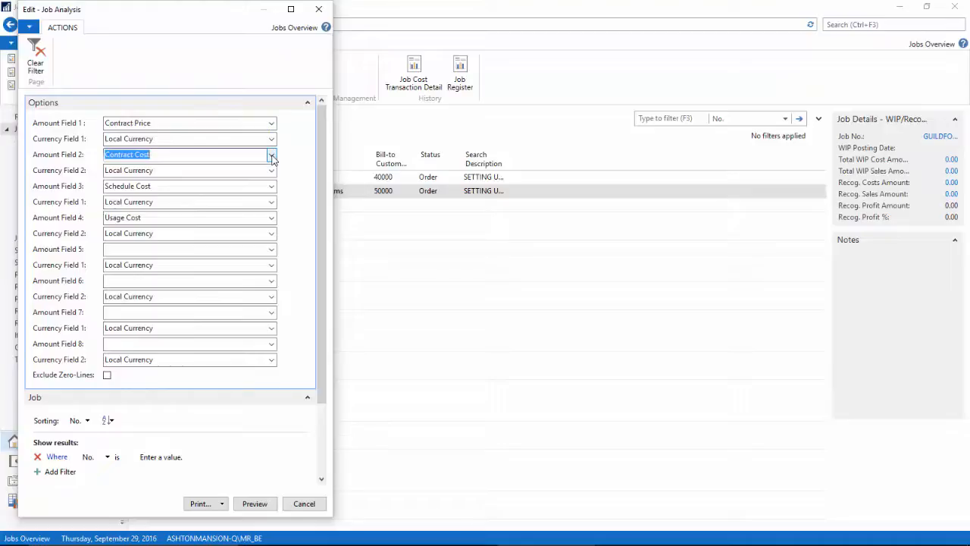
pyautogui.click(271, 140)
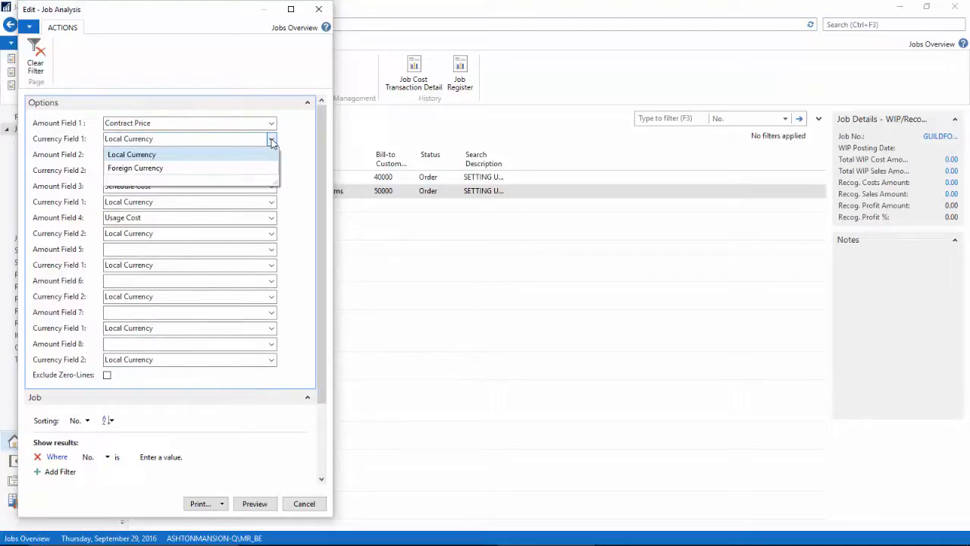
pyautogui.click(286, 127)
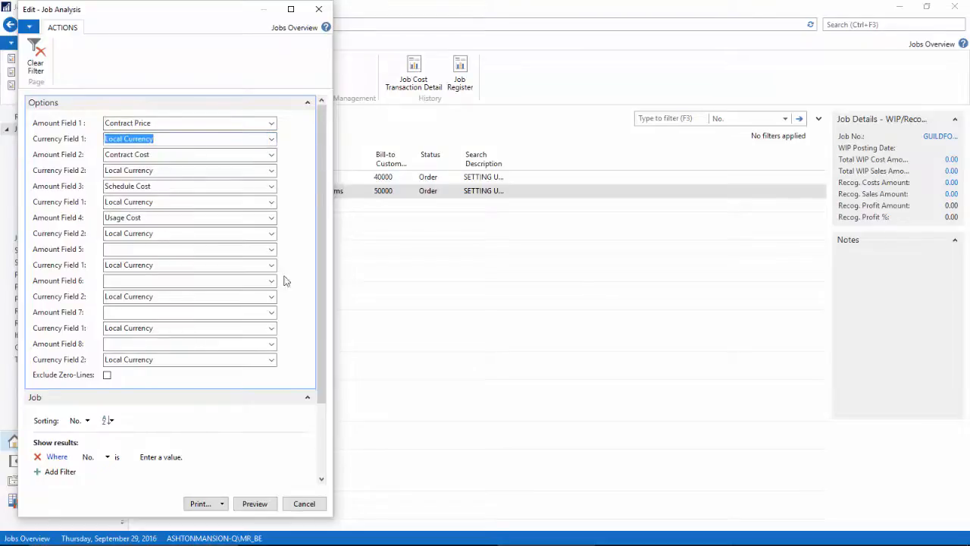
pyautogui.click(254, 503)
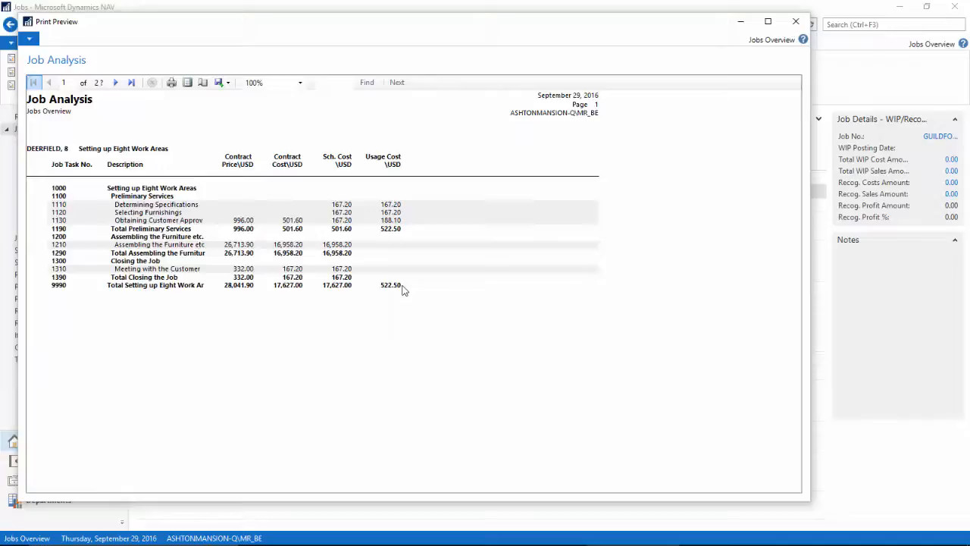
pyautogui.click(796, 22)
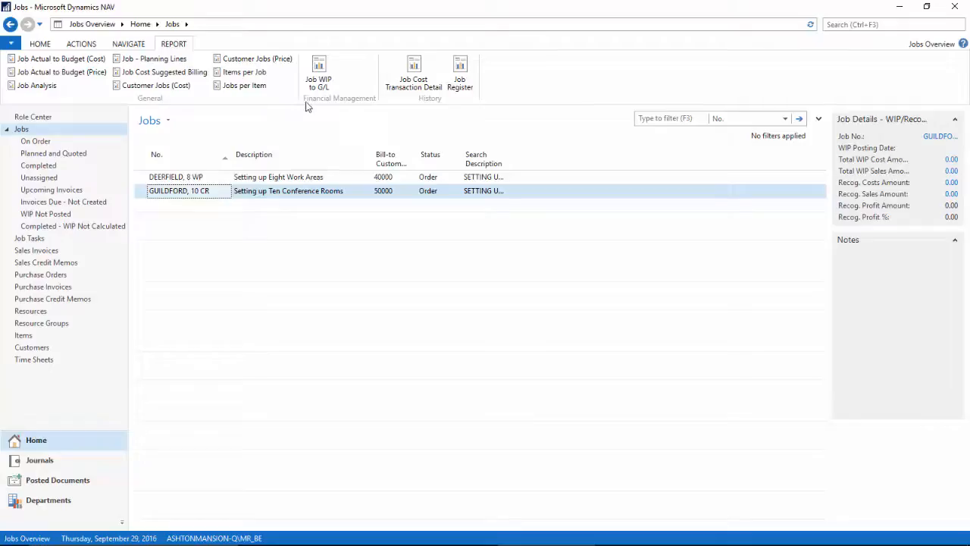
# Preview the Job Cost Transaction Detail report filtered to job GUILDFORD, 10 CR, and close the preview
pyautogui.click(415, 70)
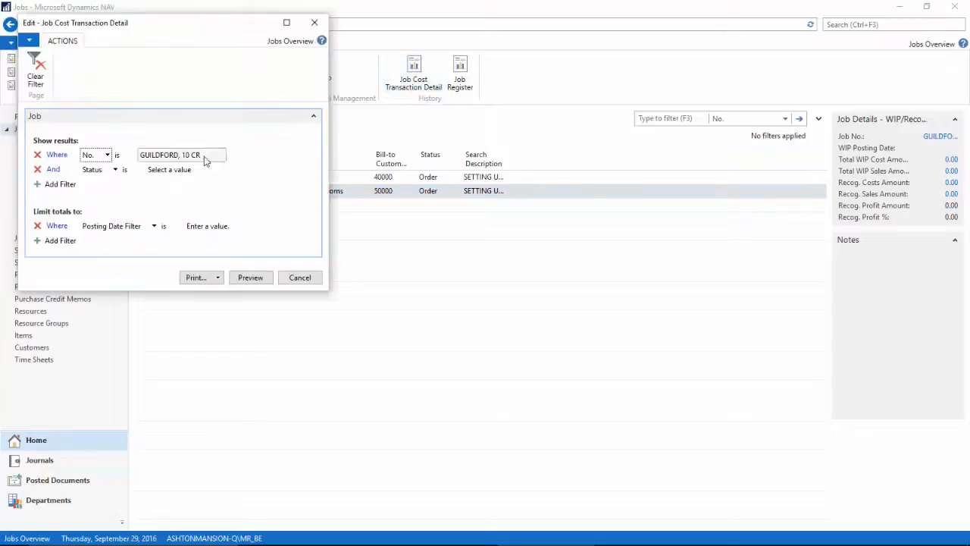
pyautogui.click(251, 278)
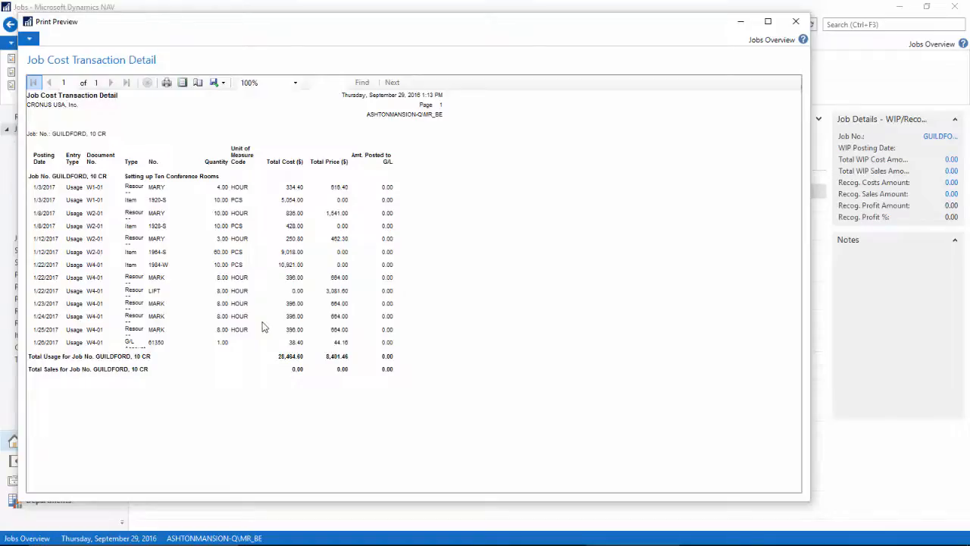
pyautogui.click(794, 23)
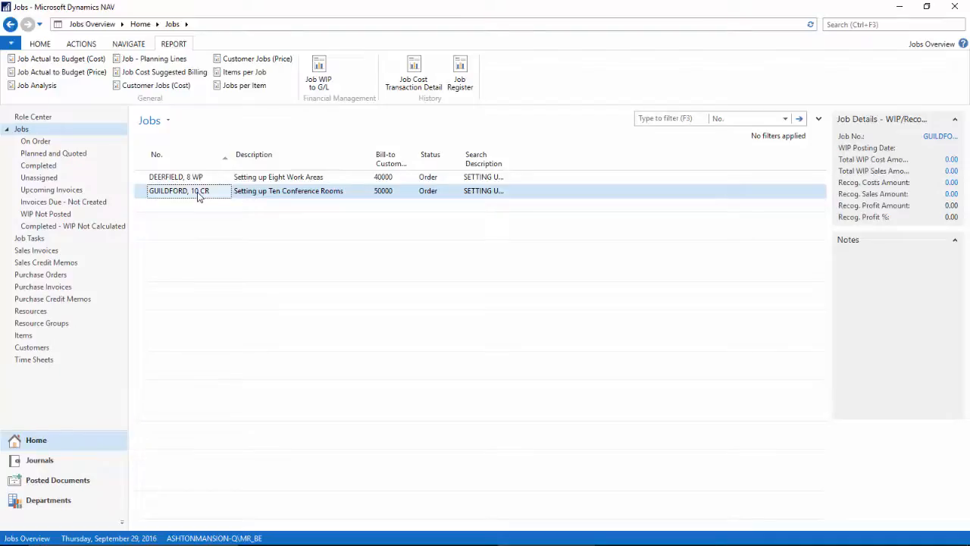
# Open the job card for GUILDFORD, 10 CR and review its description, the bill-to customer choices and the status options
pyautogui.doubleClick(252, 195)
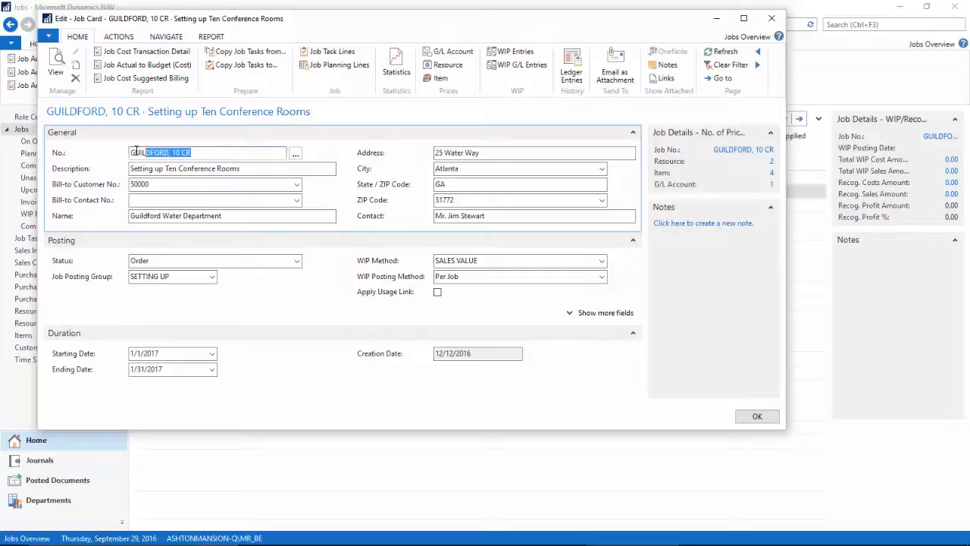
pyautogui.click(255, 167)
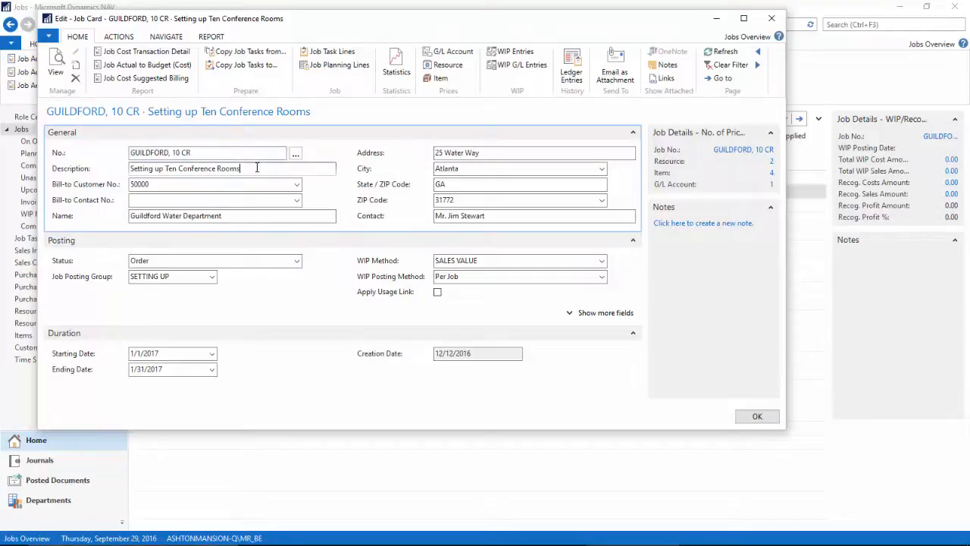
pyautogui.click(297, 187)
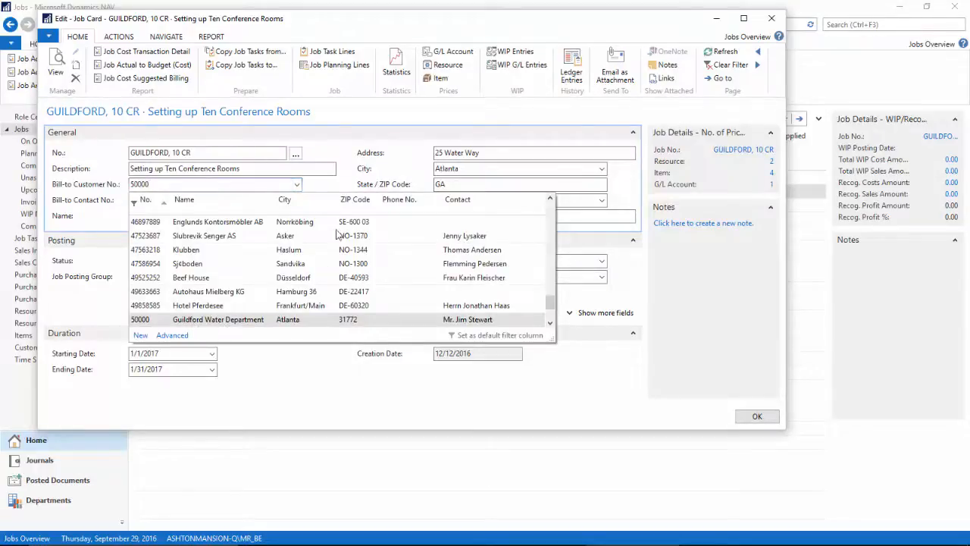
pyautogui.click(348, 164)
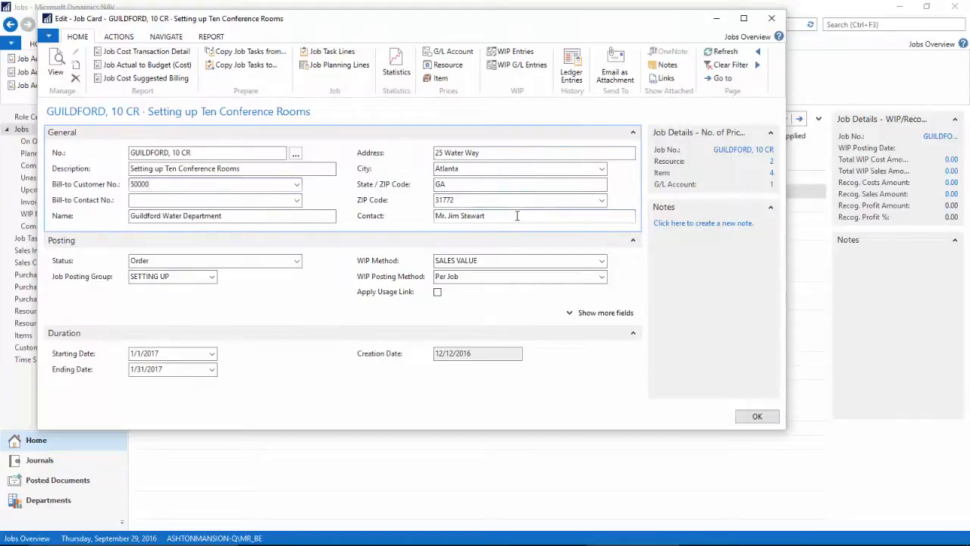
pyautogui.click(297, 262)
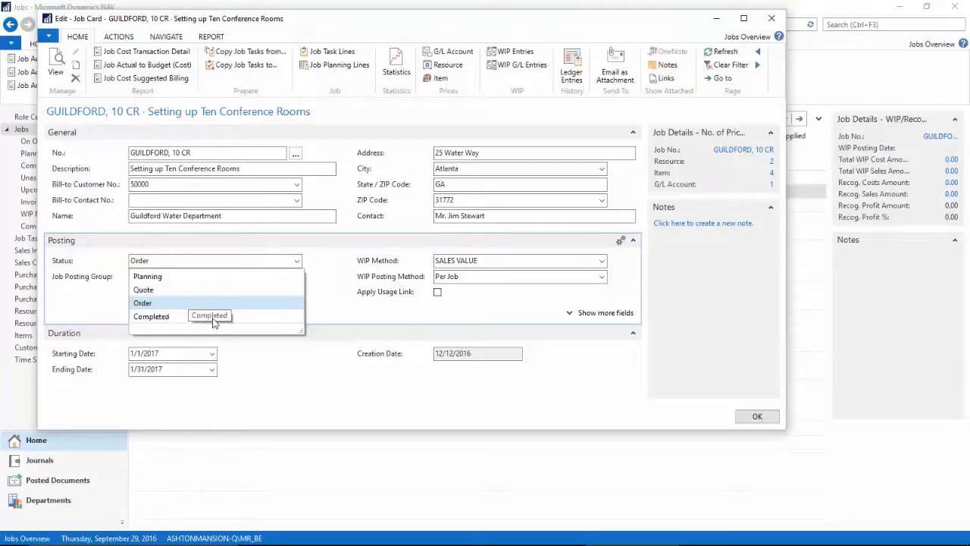
pyautogui.click(339, 252)
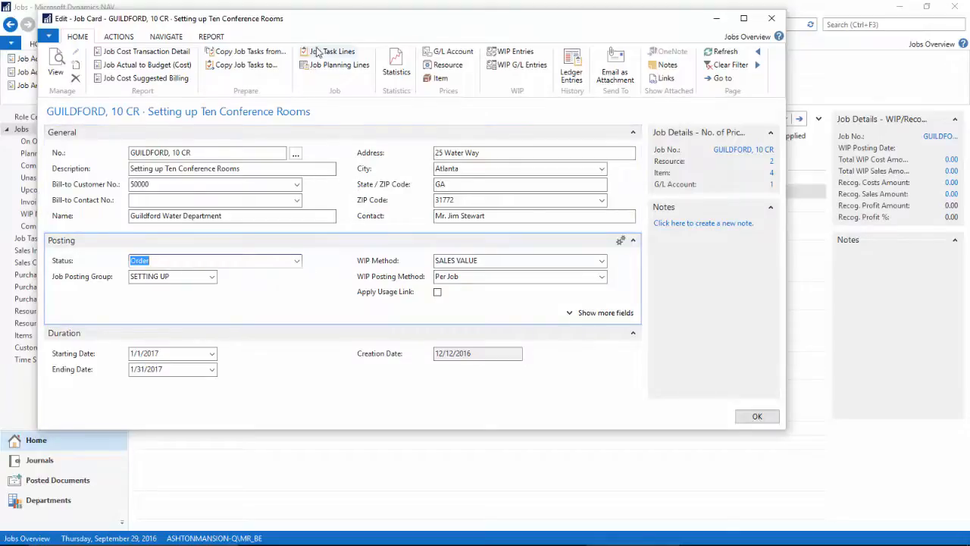
# Open the job task lines of GUILDFORD, 10 CR and review task groups 1100–1190, 1200–1290 and 1300–1390, ending on task 1210
pyautogui.click(339, 55)
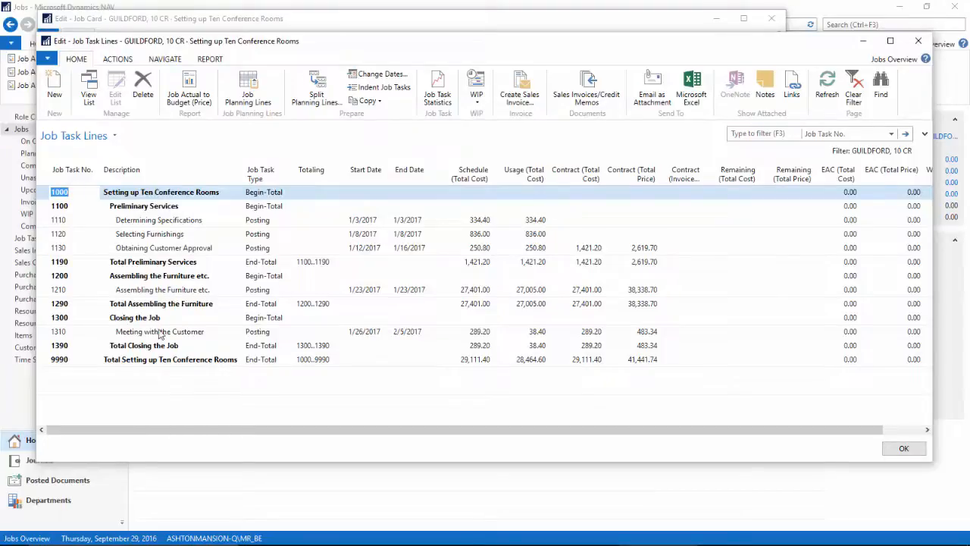
pyautogui.click(47, 196)
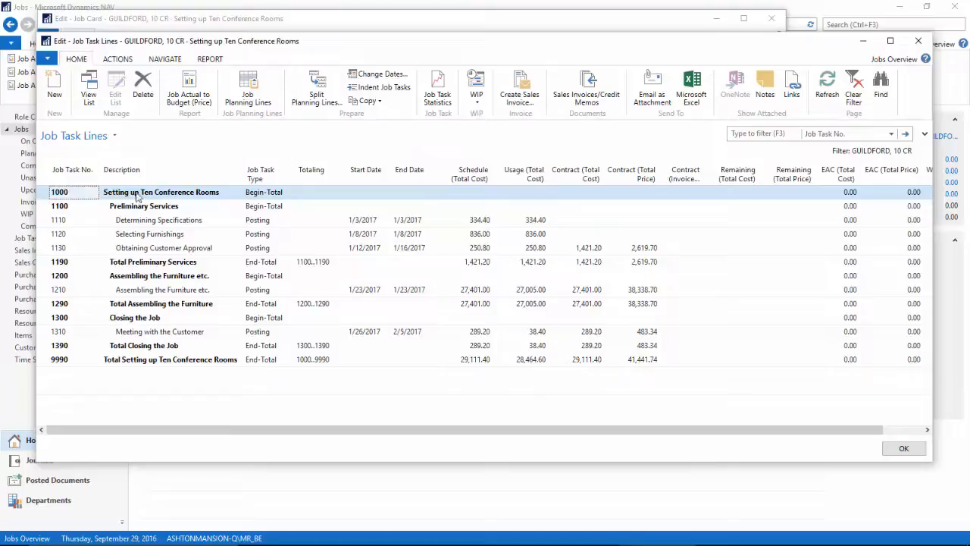
pyautogui.moveTo(45, 206); pyautogui.dragTo(40, 262)
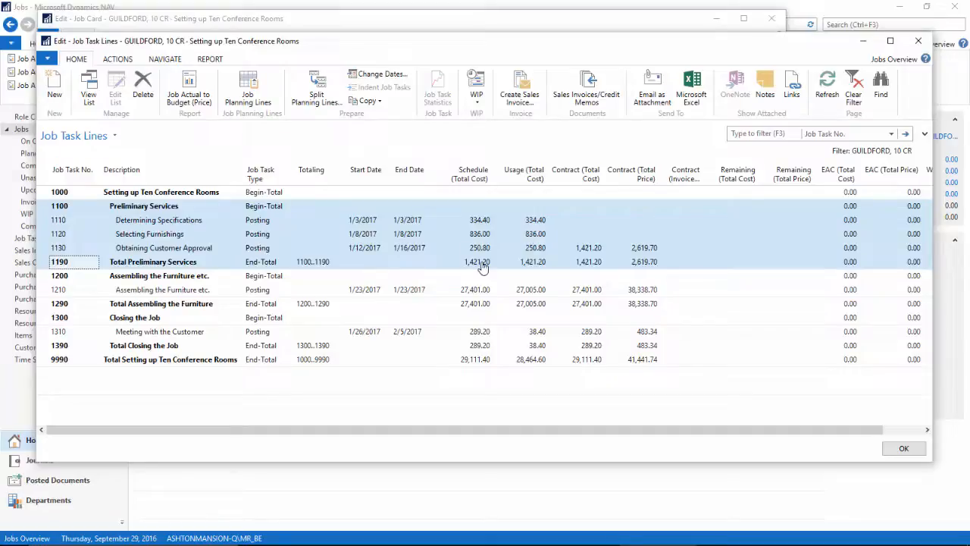
pyautogui.moveTo(45, 276); pyautogui.dragTo(48, 311)
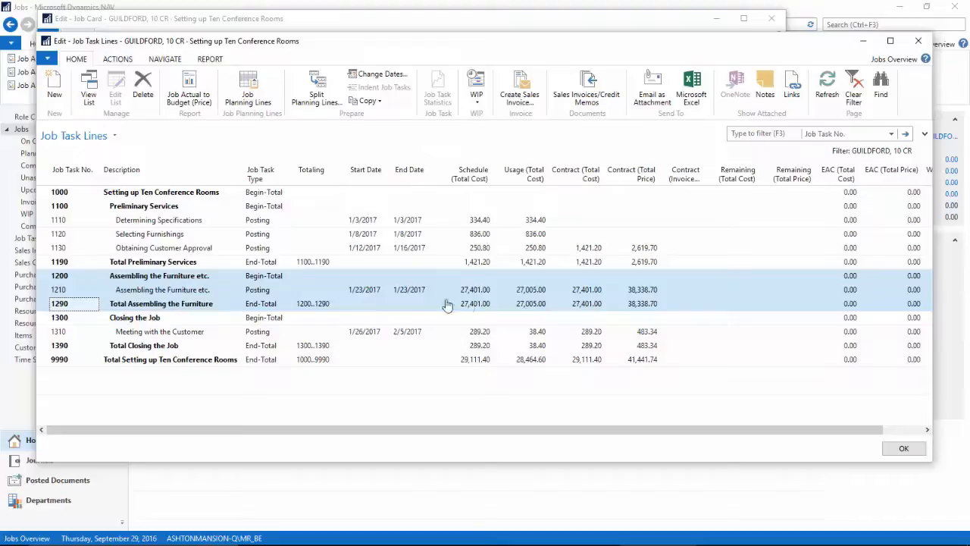
pyautogui.moveTo(45, 318); pyautogui.dragTo(45, 348)
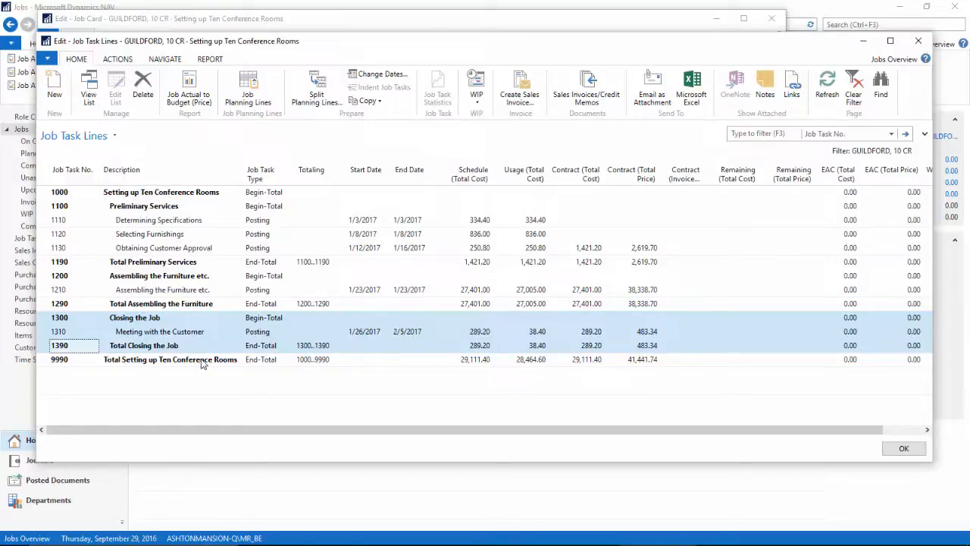
pyautogui.click(205, 291)
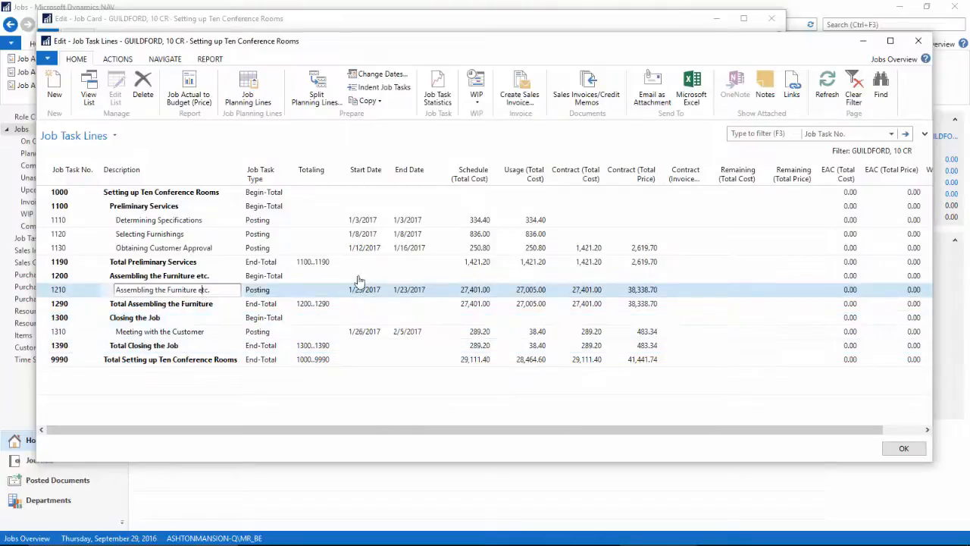
# Review the resources, items, quantities, costs and prices planned for task 1210, and close the planning lines, task lines and job card
pyautogui.click(480, 291)
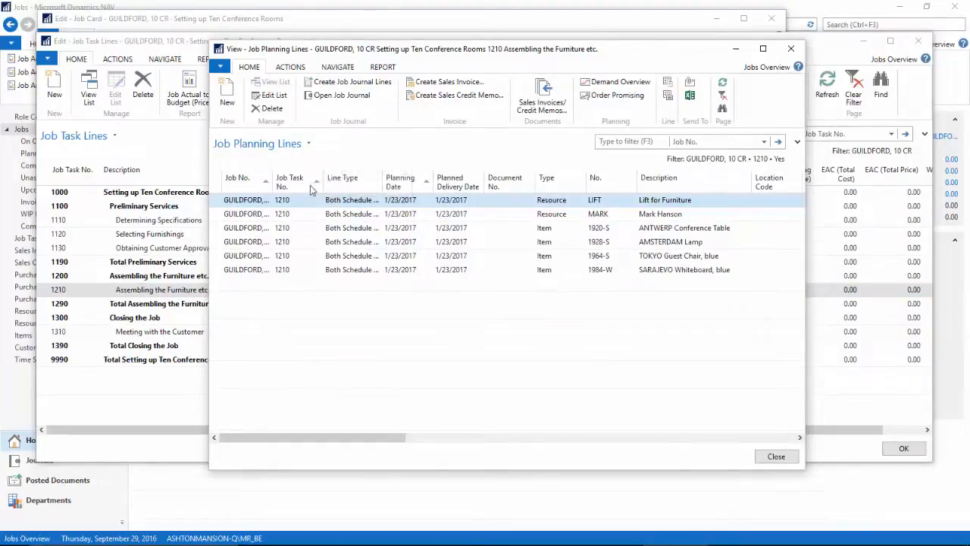
pyautogui.moveTo(210, 40); pyautogui.dragTo(74, 96)
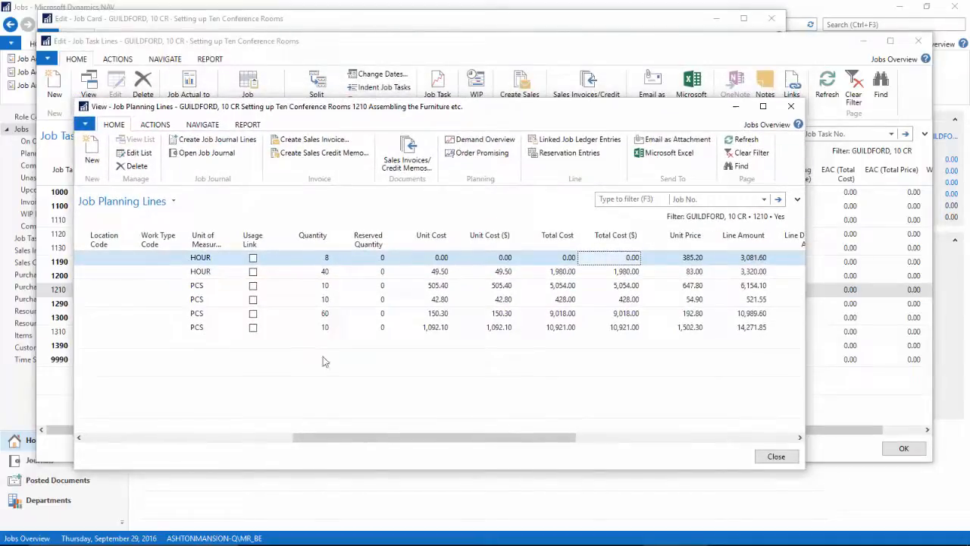
pyautogui.moveTo(415, 441); pyautogui.dragTo(261, 440)
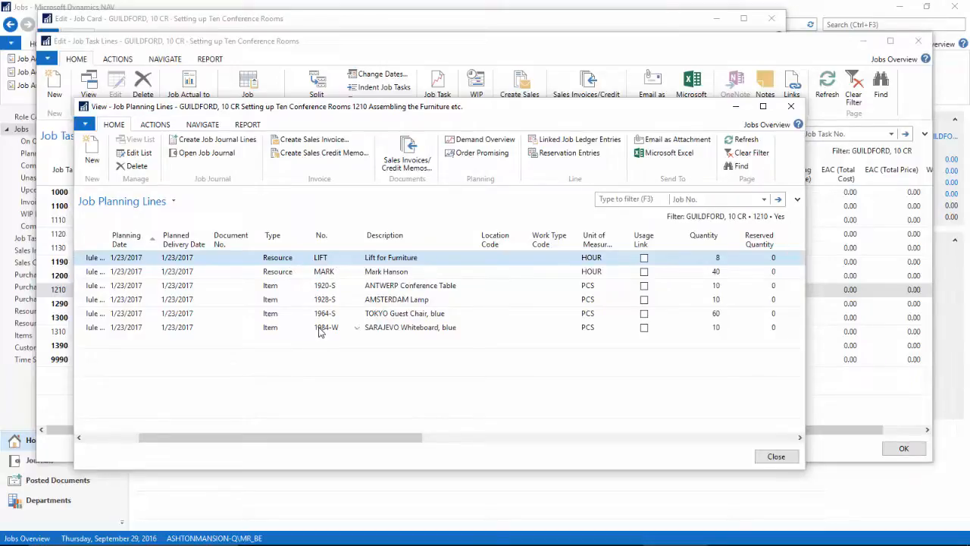
pyautogui.moveTo(353, 439); pyautogui.dragTo(403, 444)
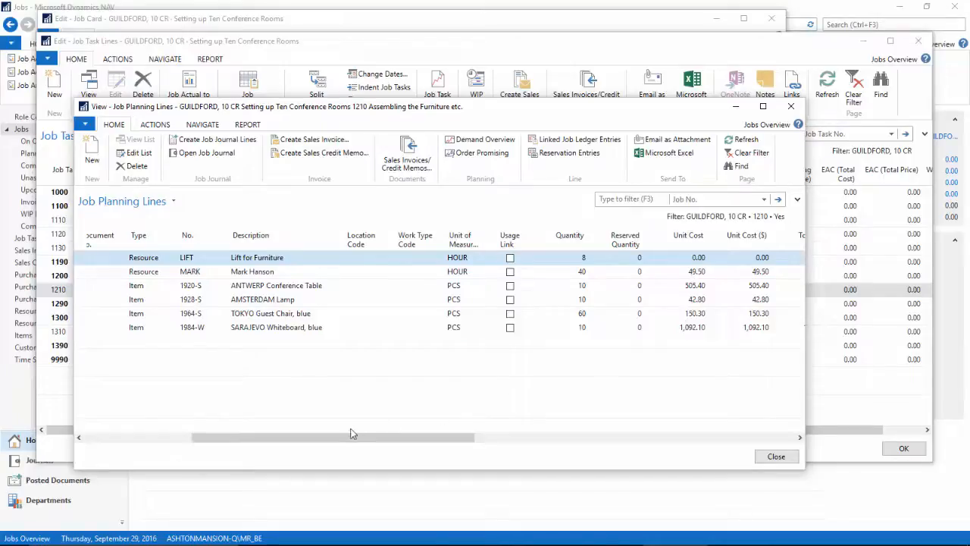
pyautogui.moveTo(364, 438); pyautogui.dragTo(448, 448)
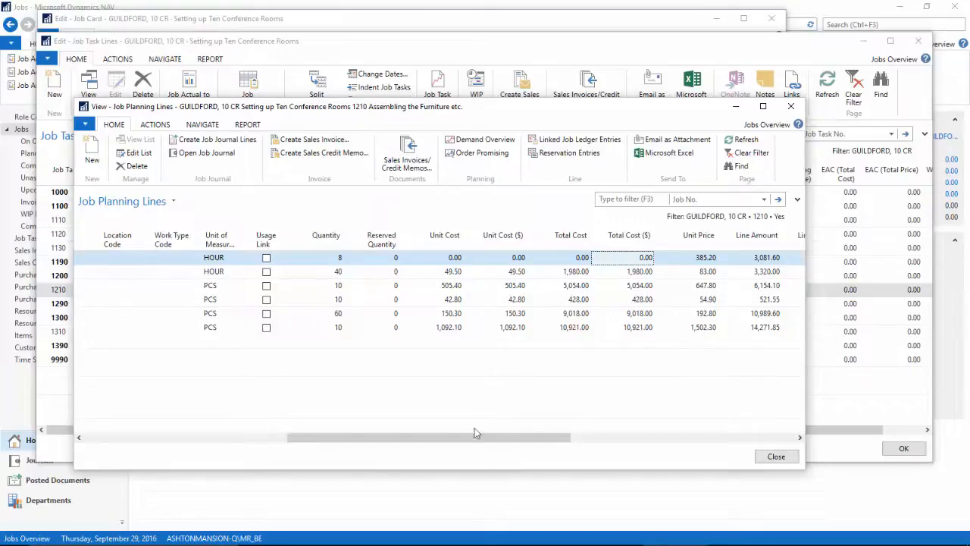
pyautogui.moveTo(475, 442); pyautogui.dragTo(405, 443)
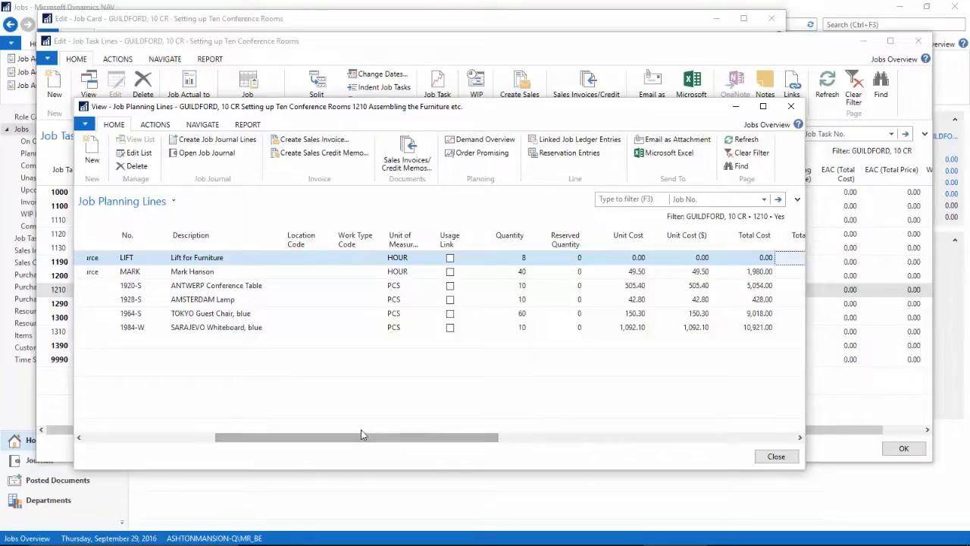
pyautogui.moveTo(347, 440); pyautogui.dragTo(453, 442)
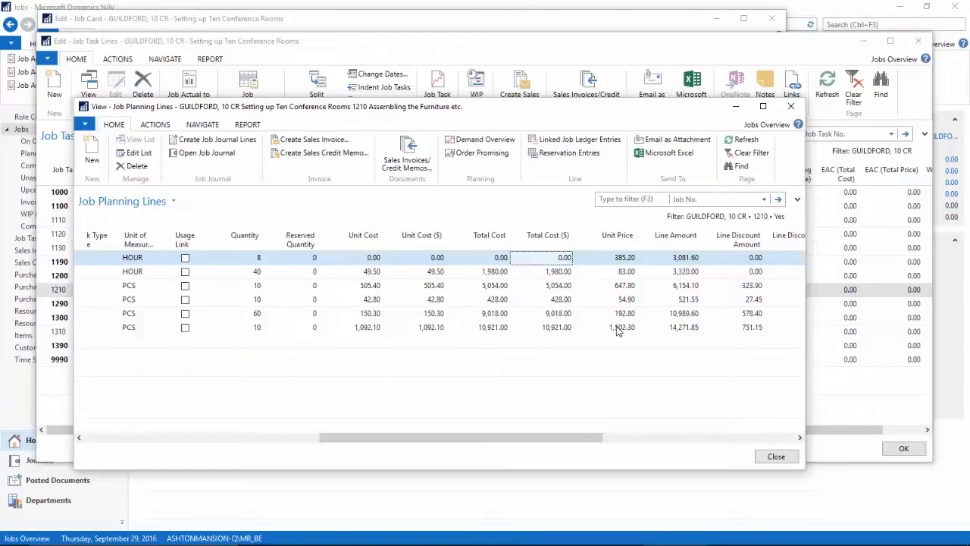
pyautogui.moveTo(515, 437); pyautogui.dragTo(260, 448)
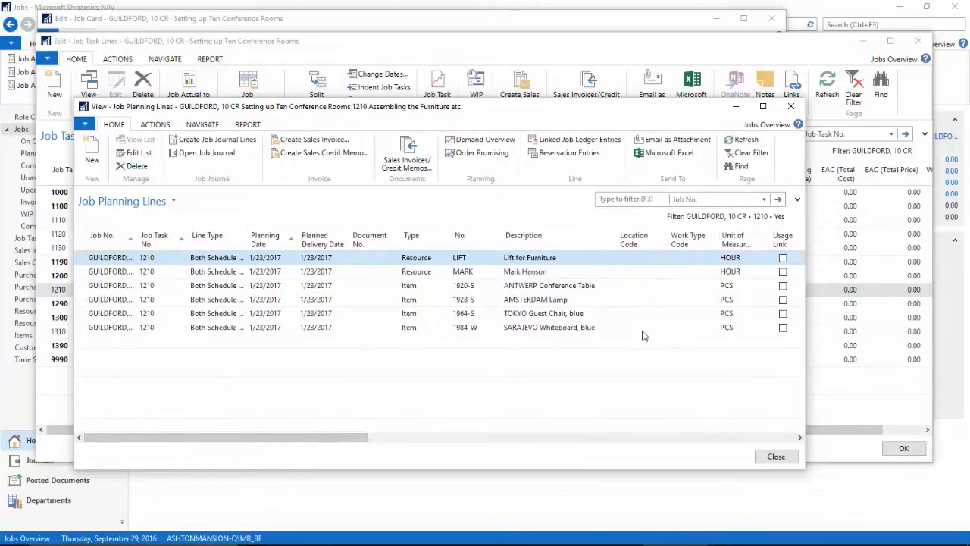
pyautogui.click(792, 107)
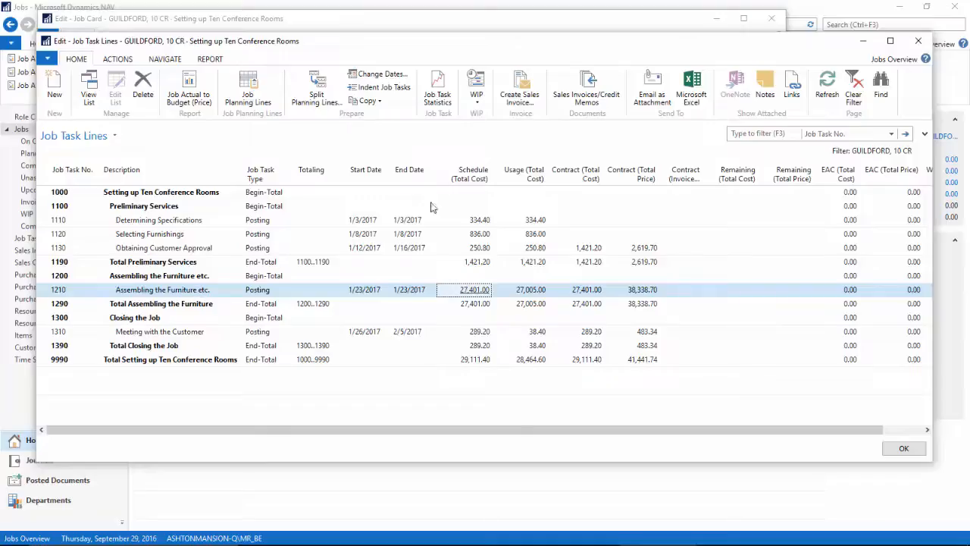
pyautogui.click(918, 40)
pyautogui.click(771, 18)
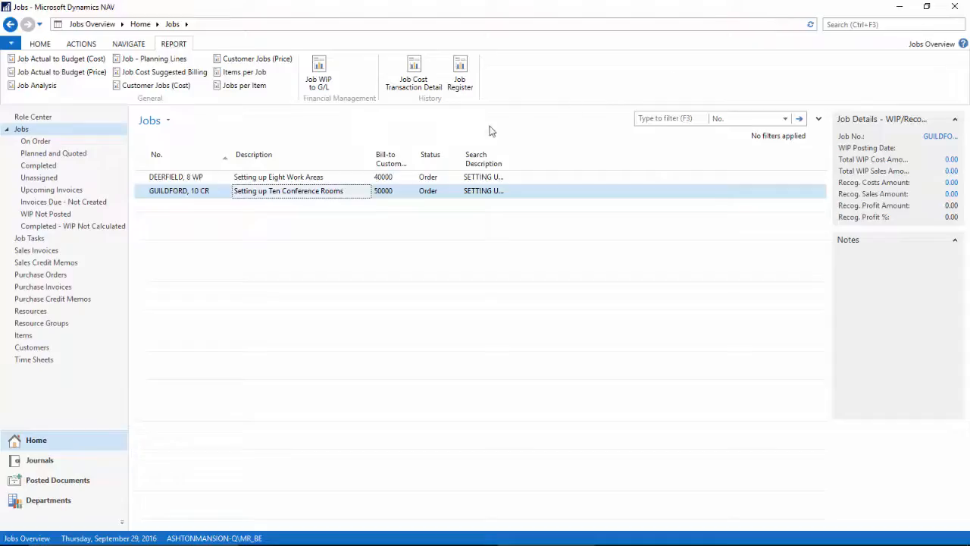
# Open time sheet TS00005, starting 9/26/2016, from the time sheet list for editing
pyautogui.click(45, 362)
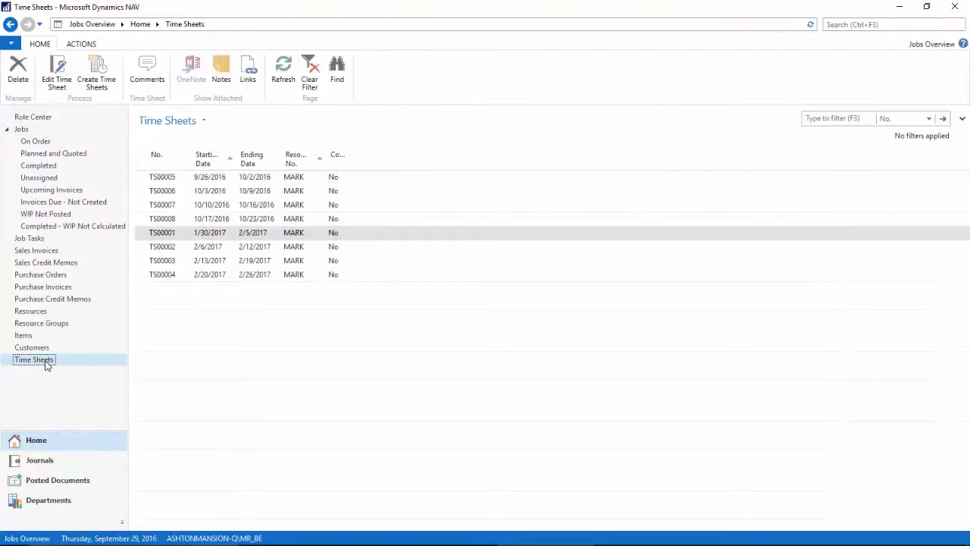
pyautogui.click(173, 179)
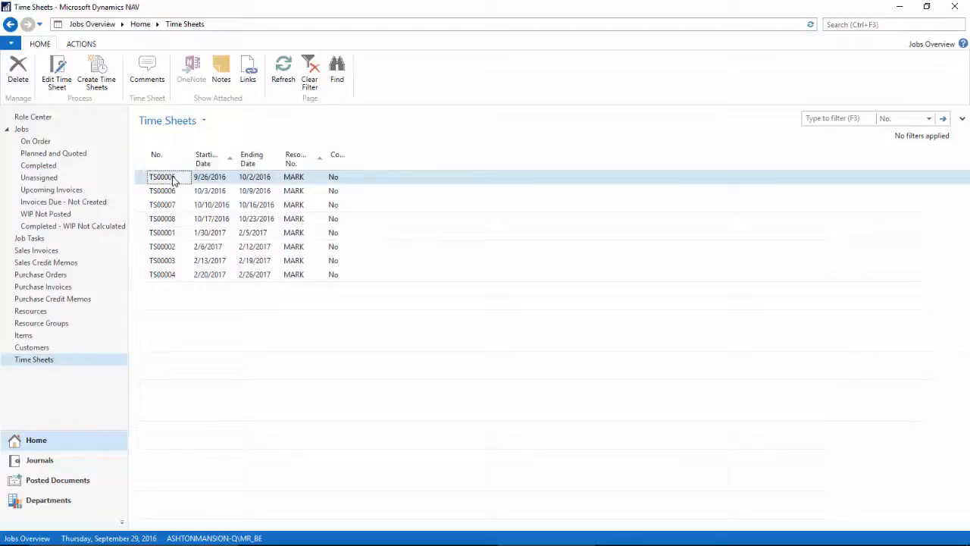
pyautogui.click(60, 76)
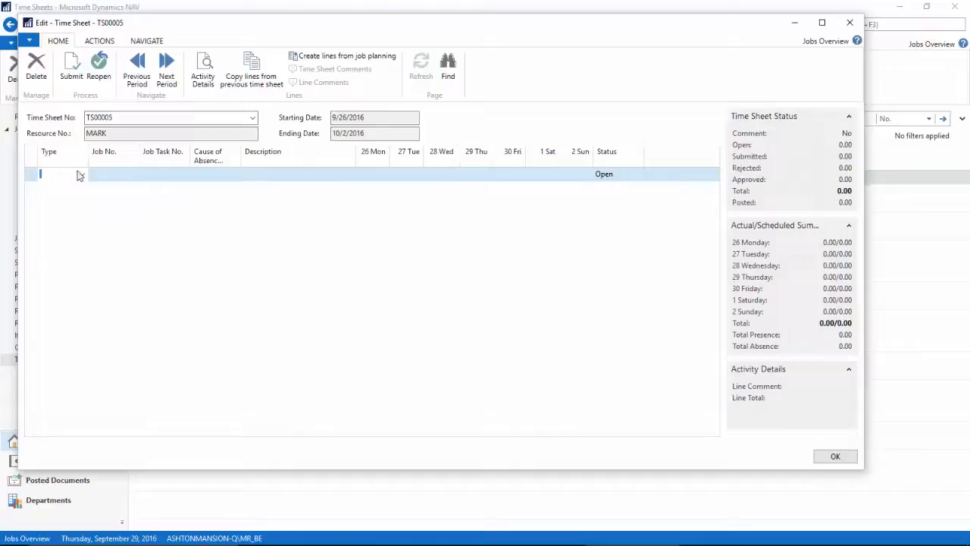
# Add a time sheet line of type Job for GUILDFORD, 10 CR with job task 1210
pyautogui.click(81, 173)
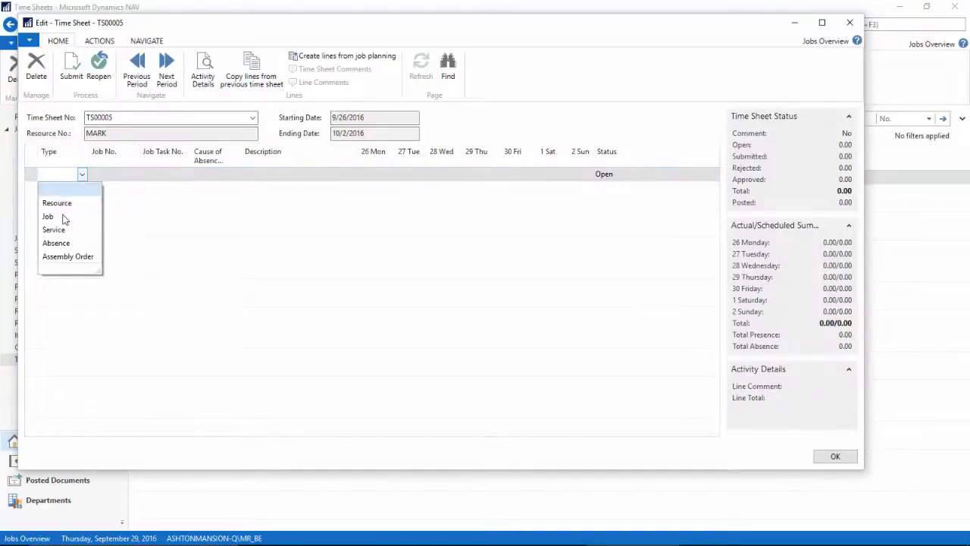
pyautogui.click(47, 217)
pyautogui.click(113, 176)
pyautogui.click(132, 175)
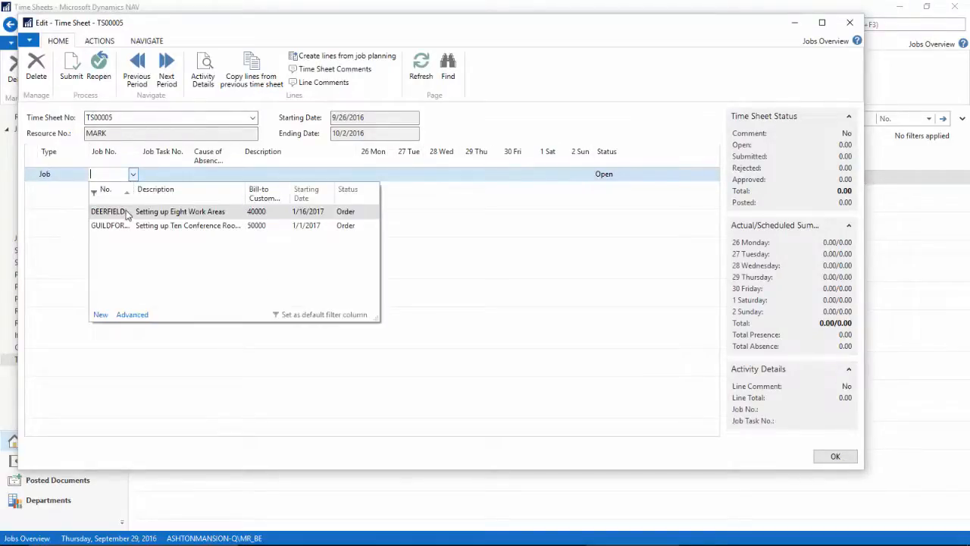
pyautogui.click(129, 225)
pyautogui.click(166, 176)
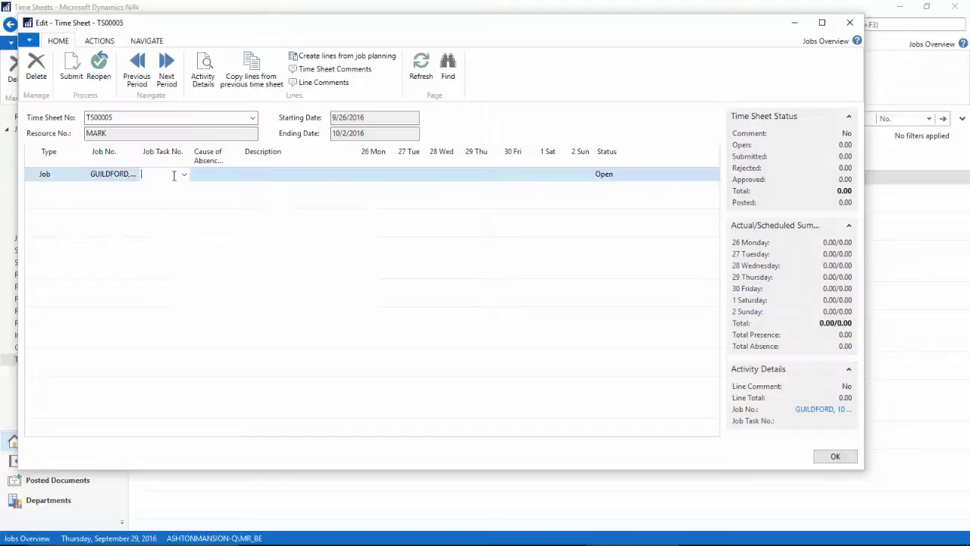
pyautogui.click(184, 174)
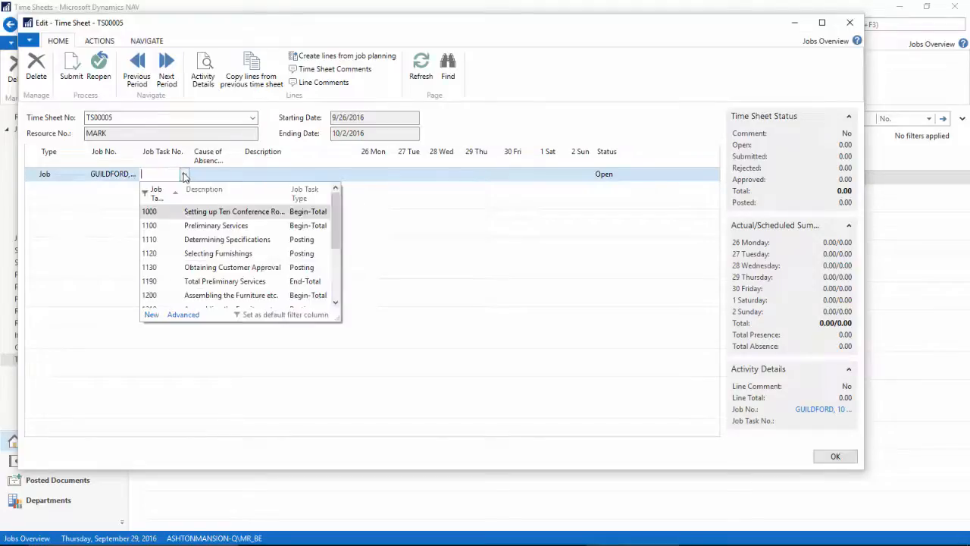
pyautogui.click(335, 303)
pyautogui.click(335, 303)
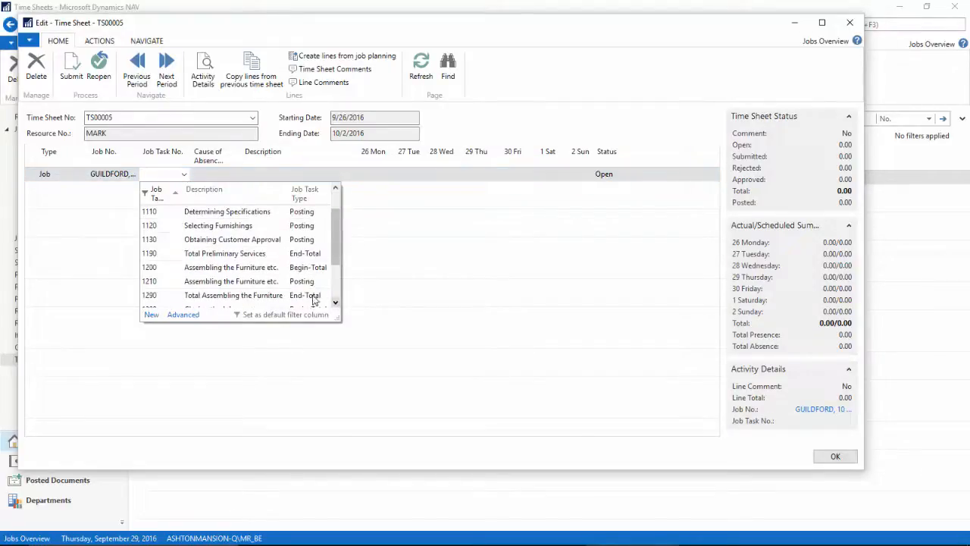
pyautogui.click(233, 282)
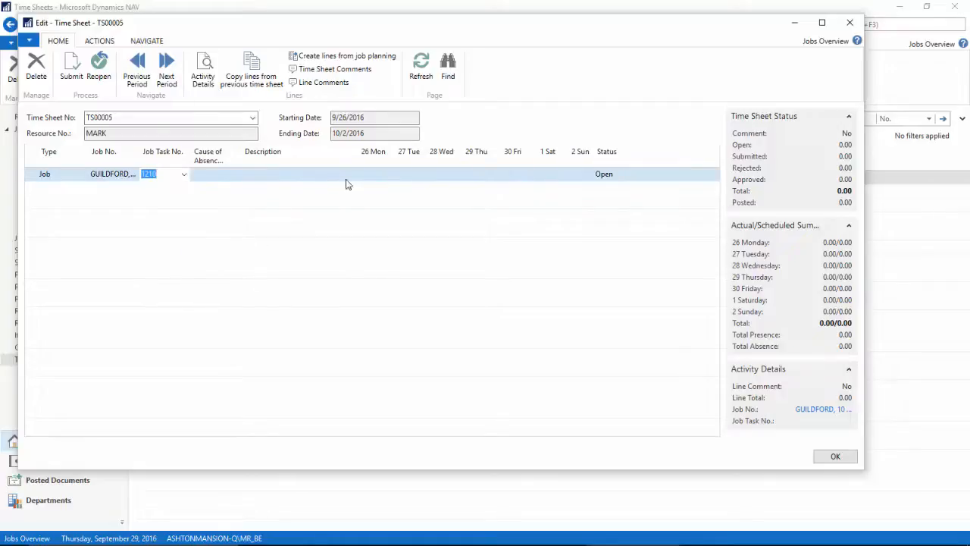
# Enter 8 hours for Monday, 8 for Tuesday and 12 for Wednesday on the job line
pyautogui.click(377, 173)
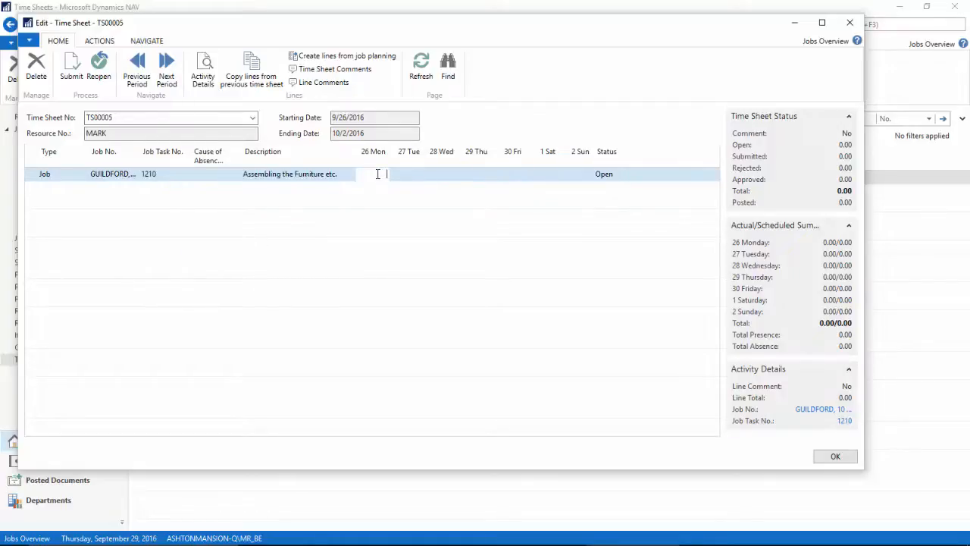
pyautogui.write('8')
pyautogui.press('Tab')
pyautogui.write('8')
pyautogui.press('Tab')
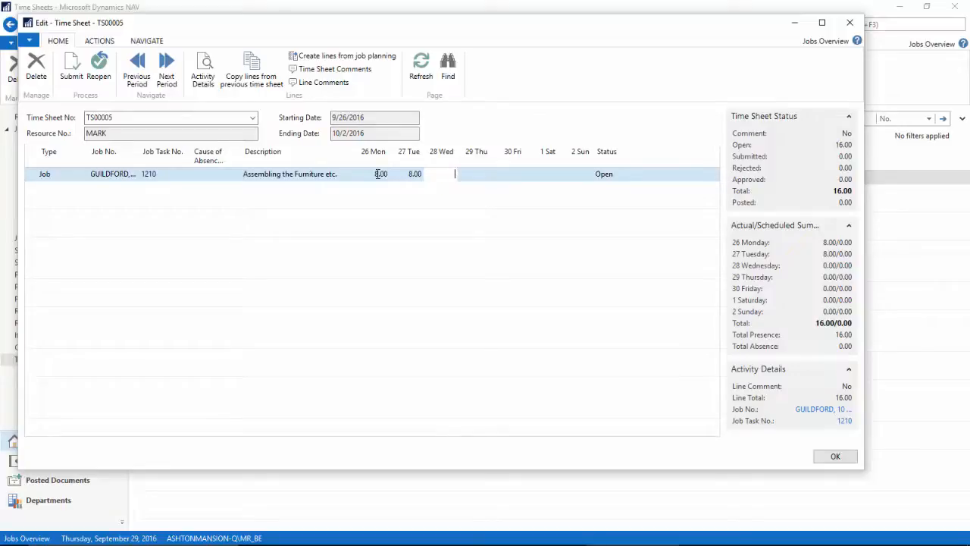
pyautogui.press('Tab')
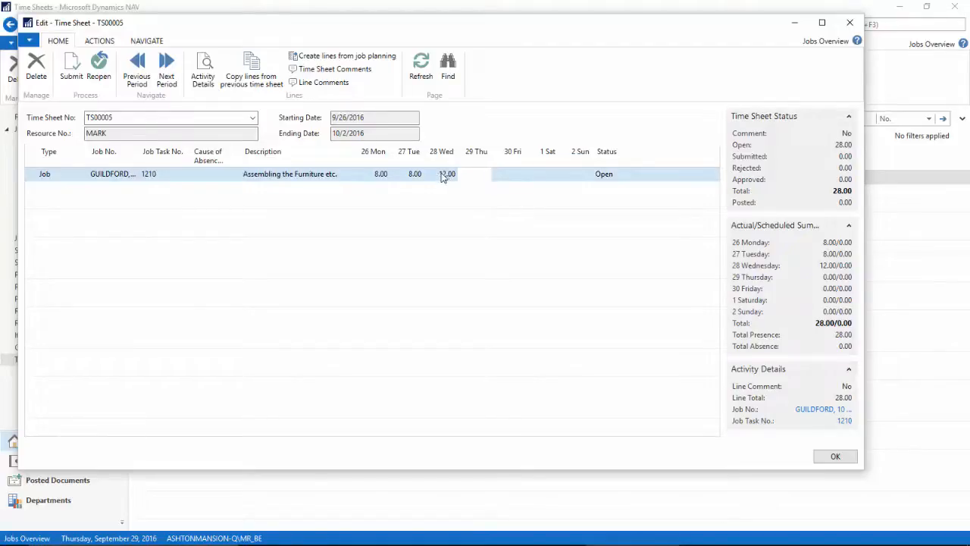
# Add a second time sheet line of type Absence with DAYOFF as the cause of absence
pyautogui.click(47, 194)
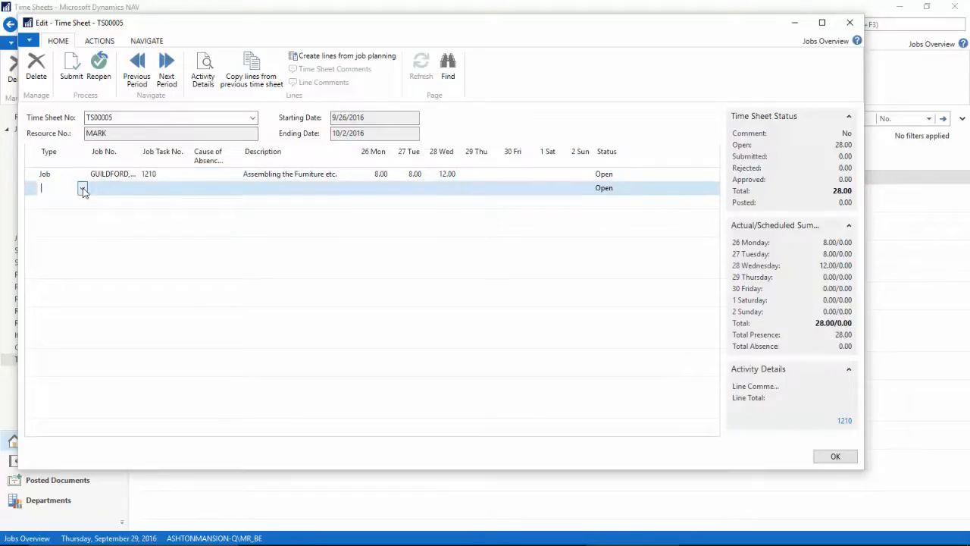
pyautogui.click(83, 188)
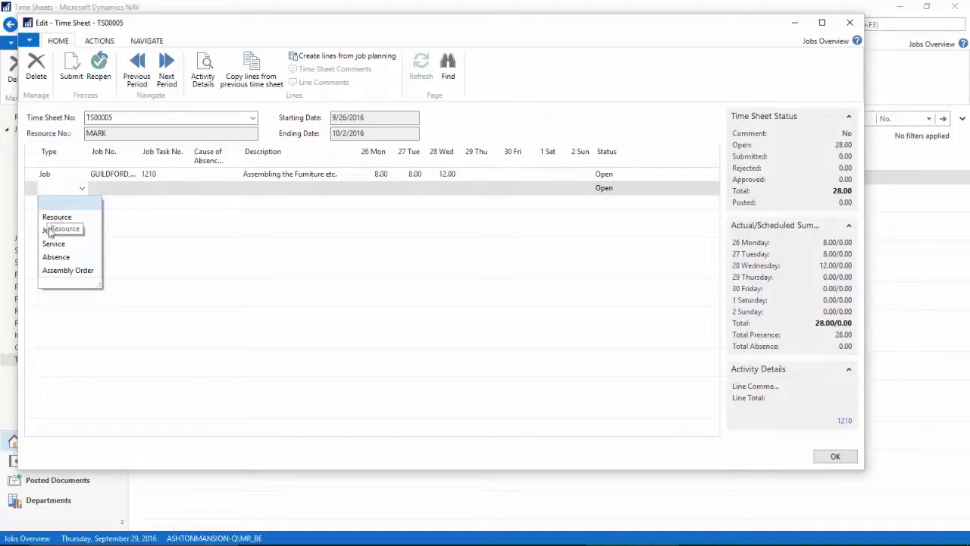
pyautogui.click(55, 257)
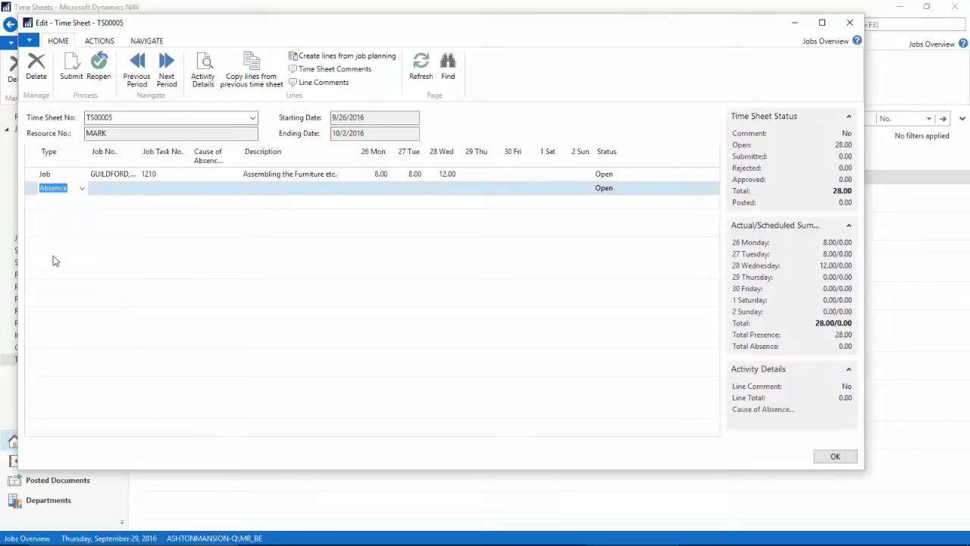
pyautogui.click(208, 190)
pyautogui.click(234, 190)
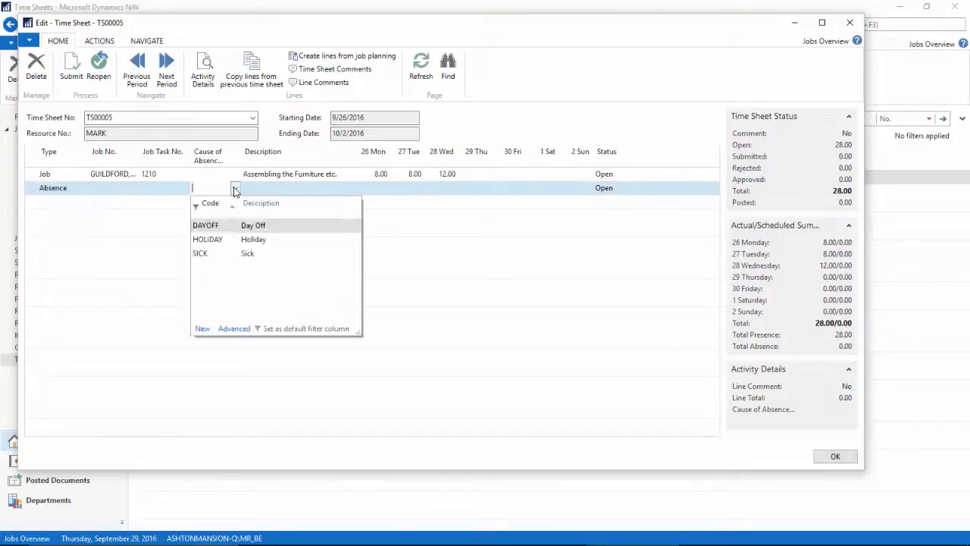
pyautogui.click(226, 223)
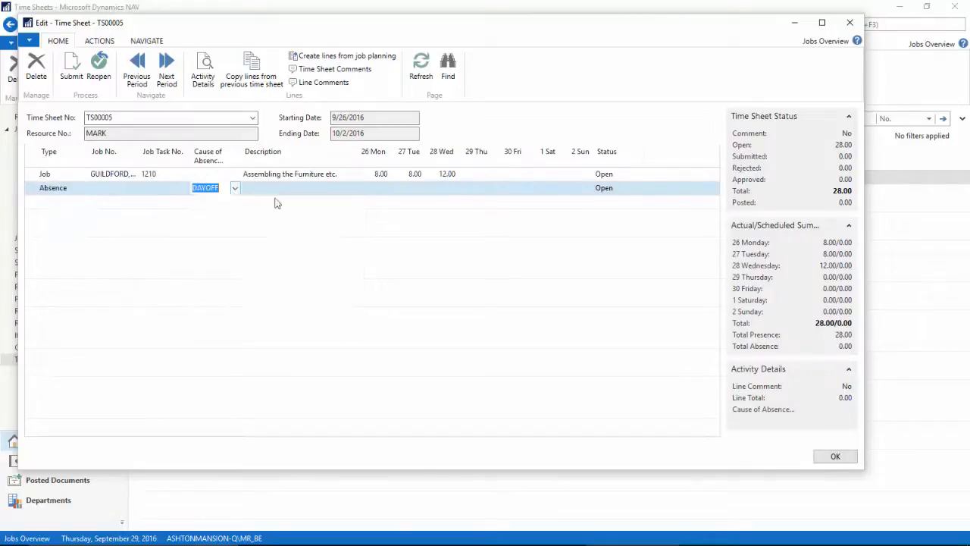
# Enter 8 hours each for Thursday and Friday on the absence line
pyautogui.click(473, 189)
pyautogui.write('8')
pyautogui.press('Tab')
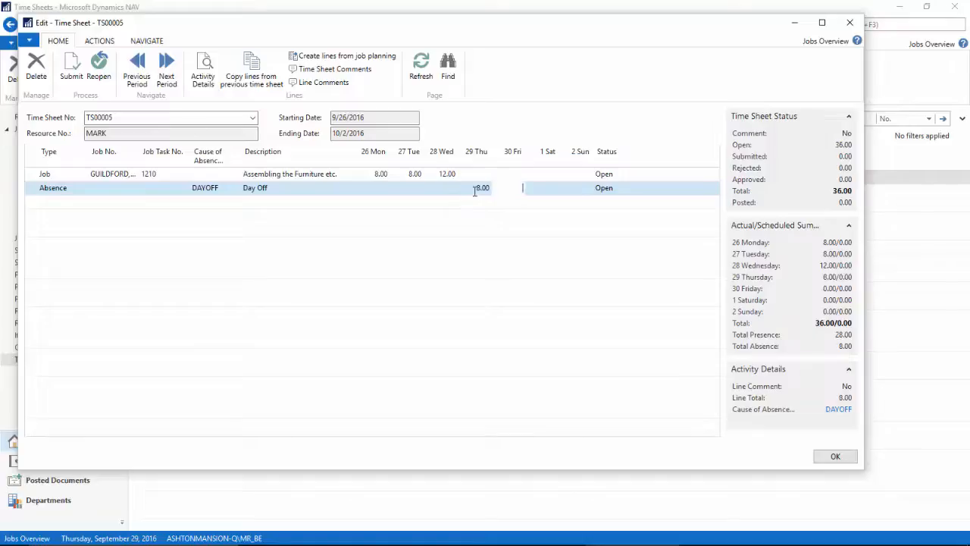
pyautogui.press('Tab')
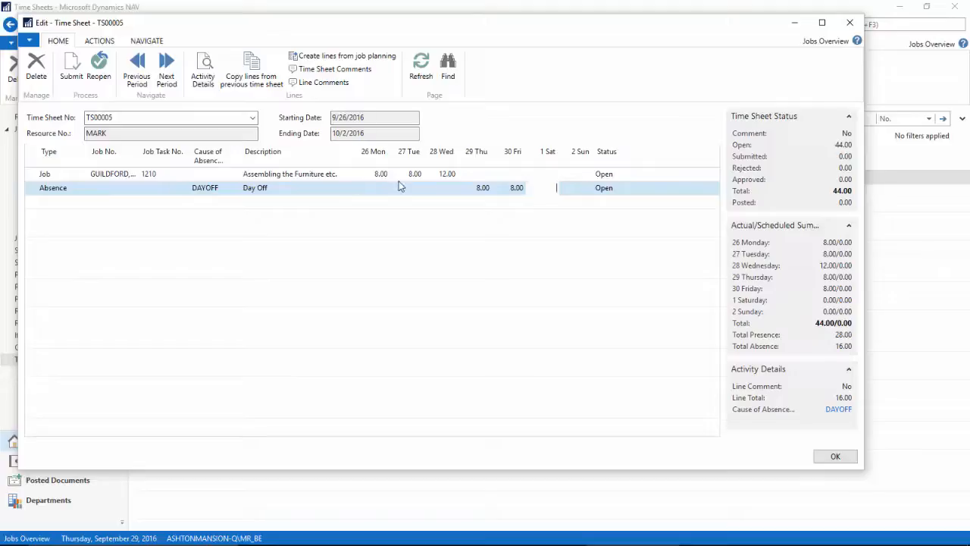
# Submit all open lines of the time sheet for approval and close it
pyautogui.click(74, 61)
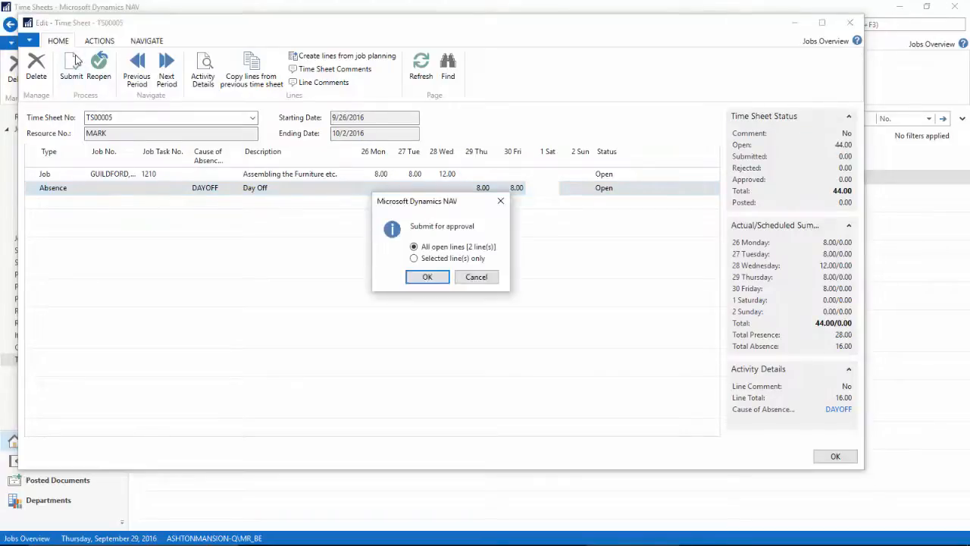
pyautogui.click(427, 276)
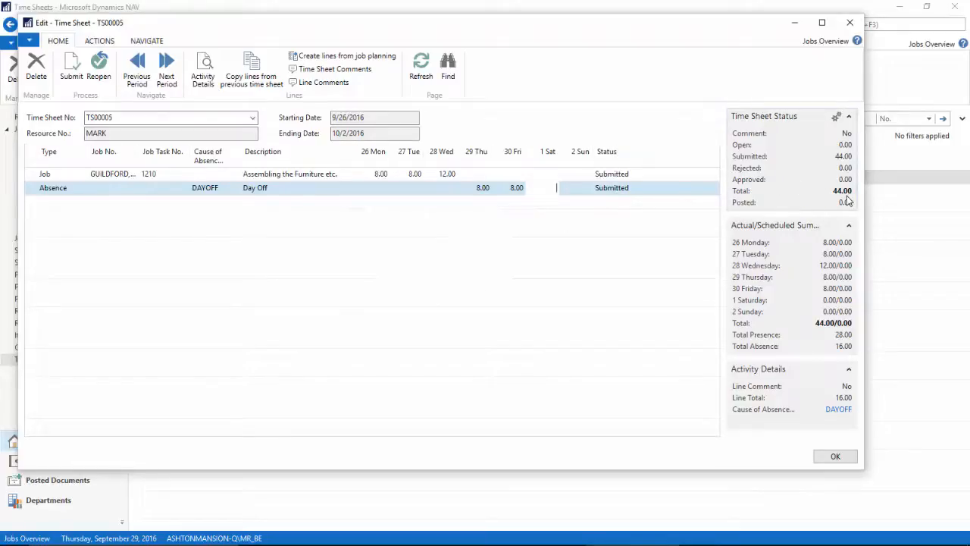
pyautogui.click(835, 457)
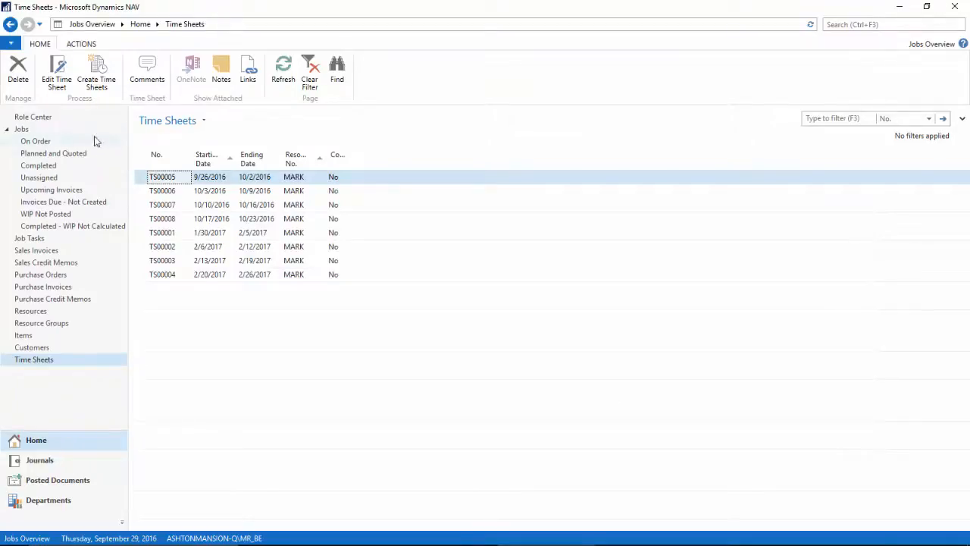
# Approve all submitted lines for posting in the manager time sheet by job from the Role Center, and close it
pyautogui.click(43, 122)
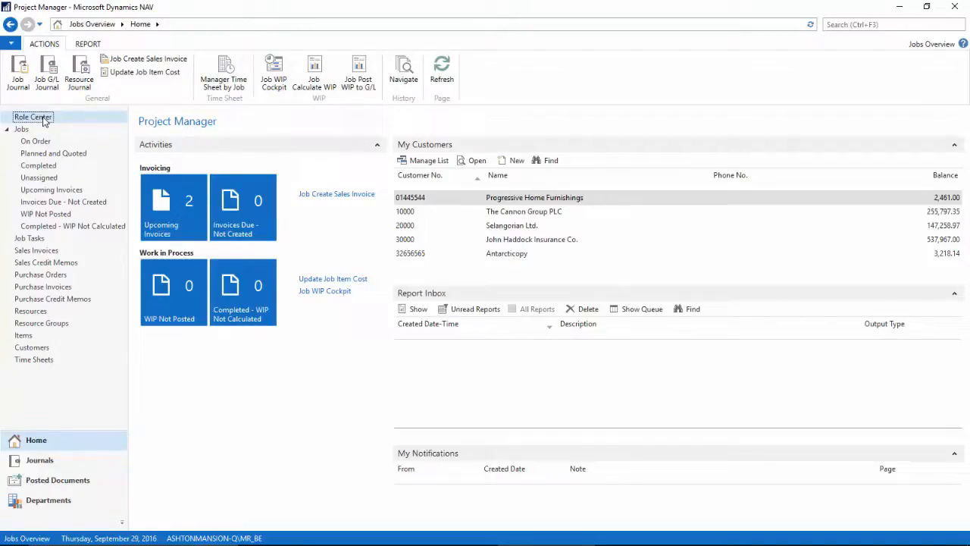
pyautogui.click(231, 70)
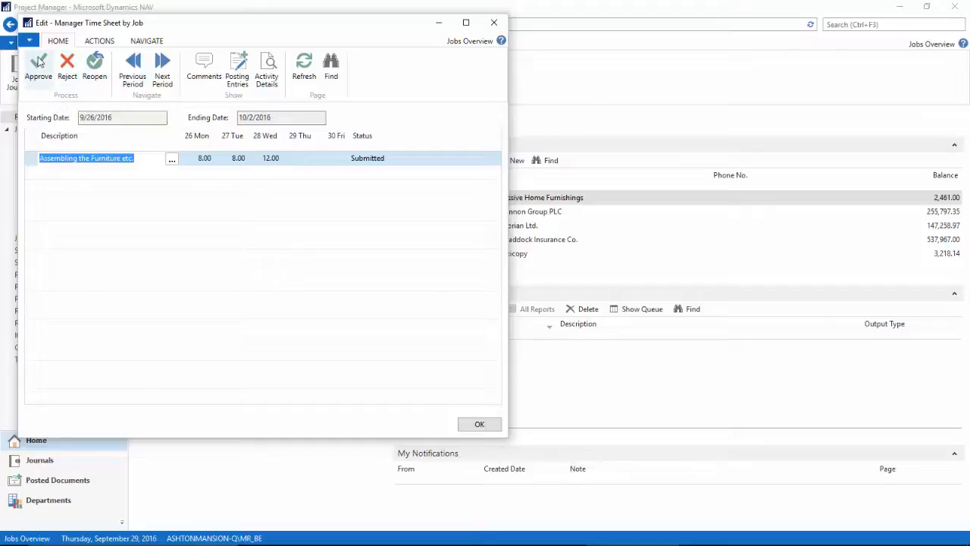
pyautogui.click(39, 67)
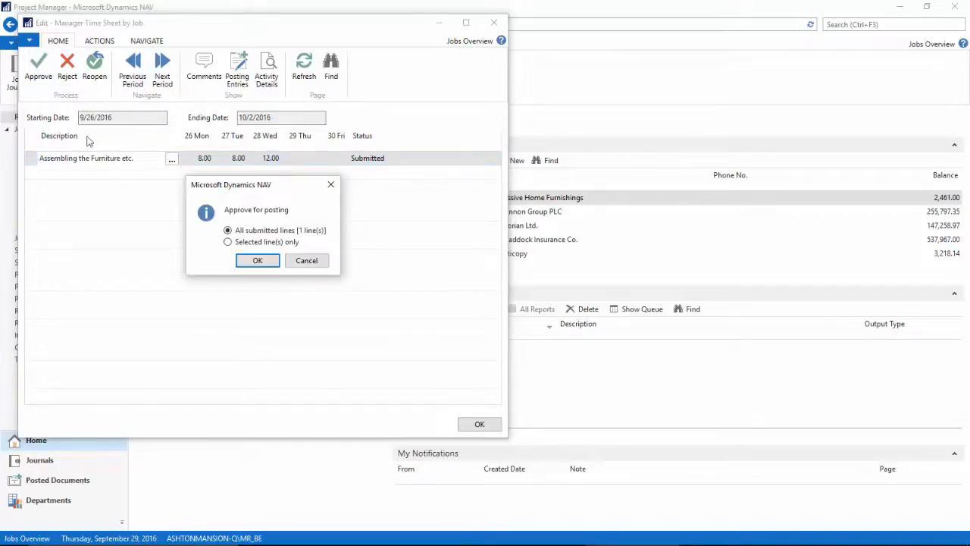
pyautogui.click(256, 260)
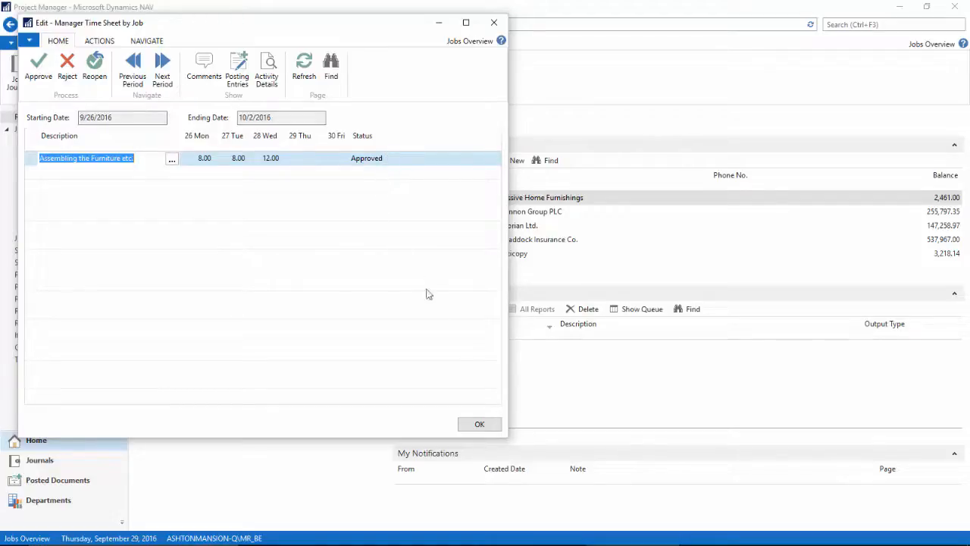
pyautogui.click(475, 427)
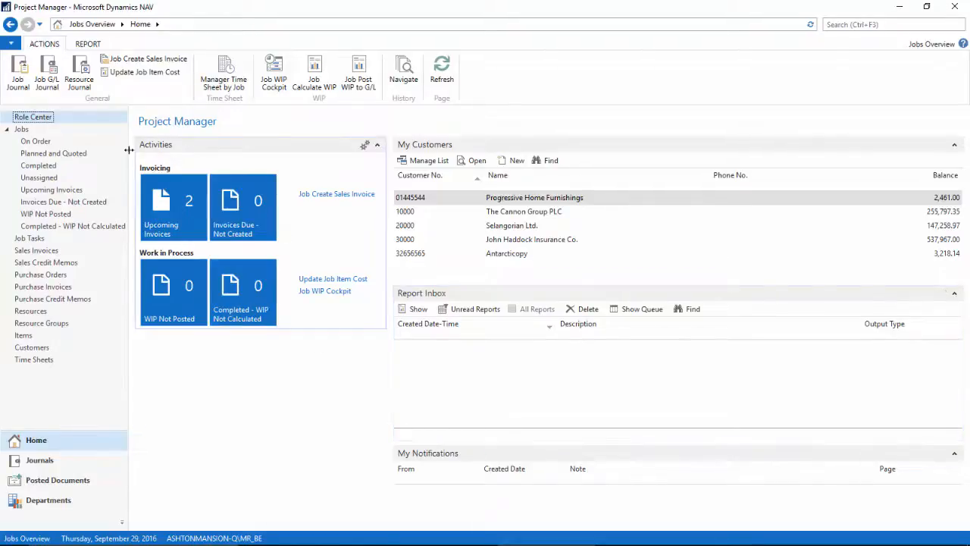
# Fill the DEFAULT job journal with lines suggested from time sheets, leaving the date, resource and job filters empty
pyautogui.click(19, 76)
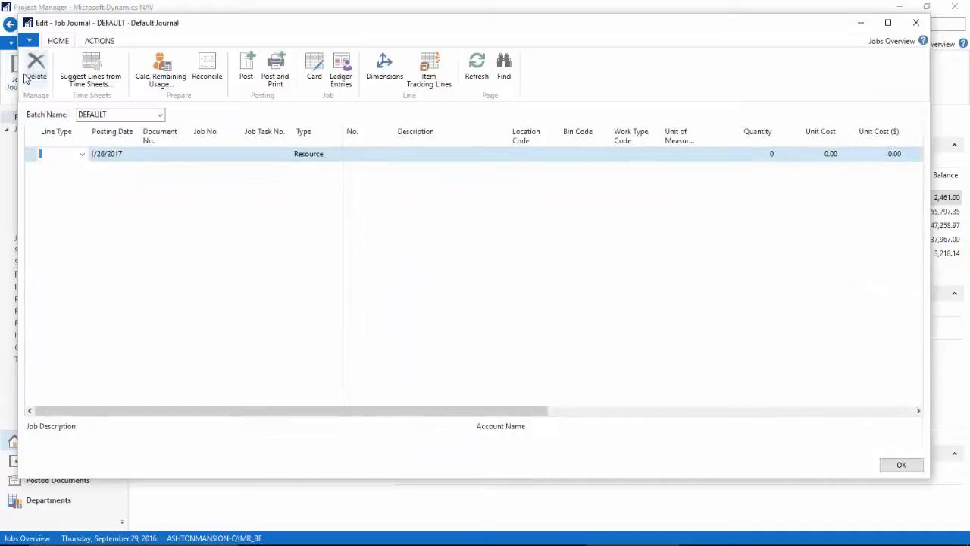
pyautogui.click(92, 69)
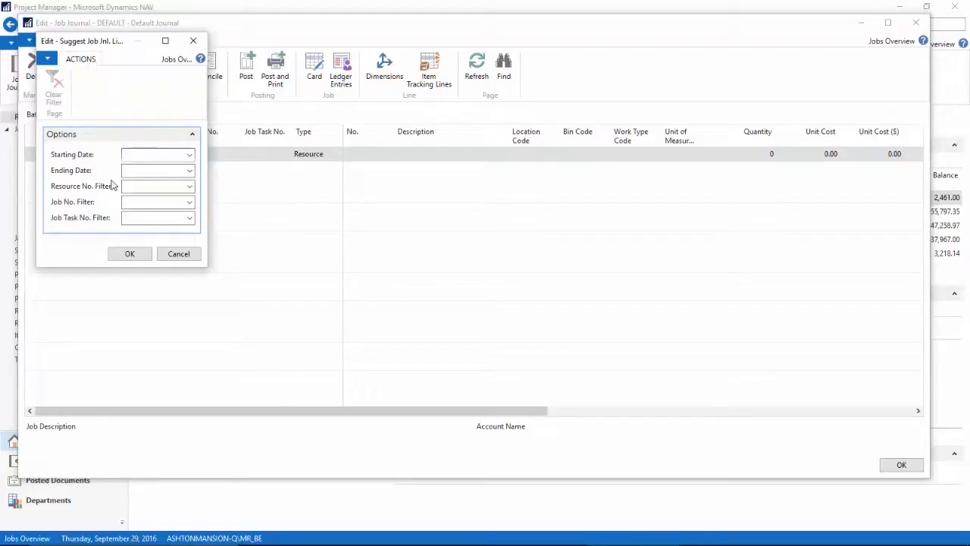
pyautogui.click(128, 253)
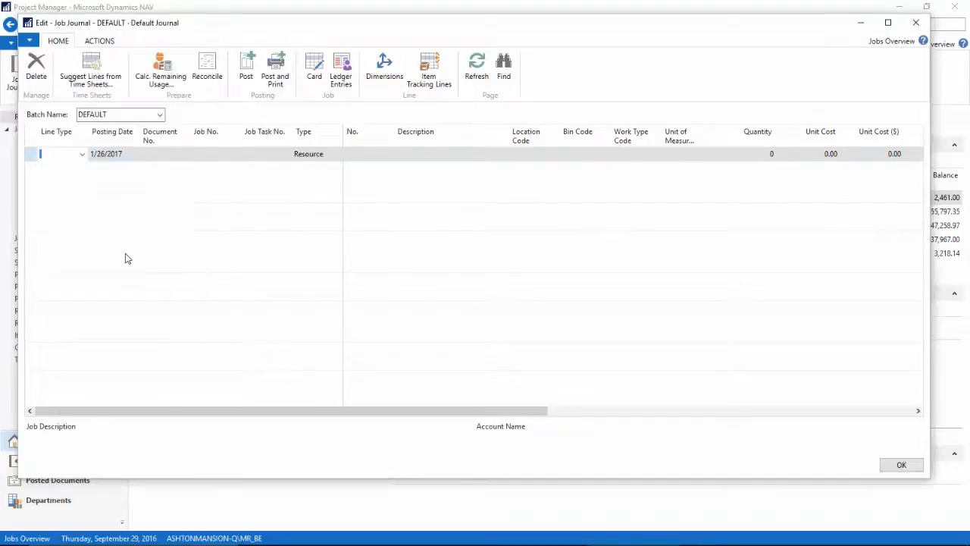
# Delete the blank resource line at the start of the job journal
pyautogui.click(34, 155)
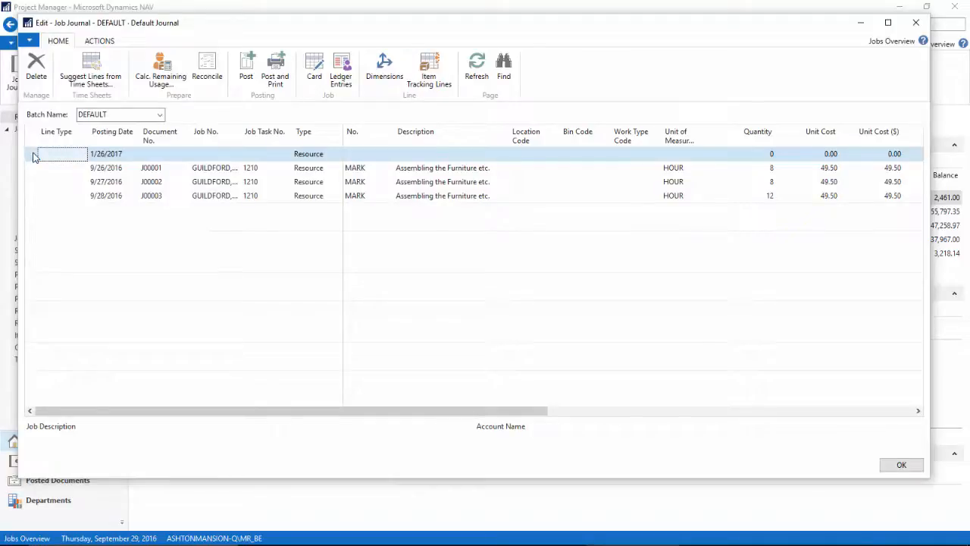
pyautogui.hotkey('ctrl', 'Delete')
pyautogui.press('Return')
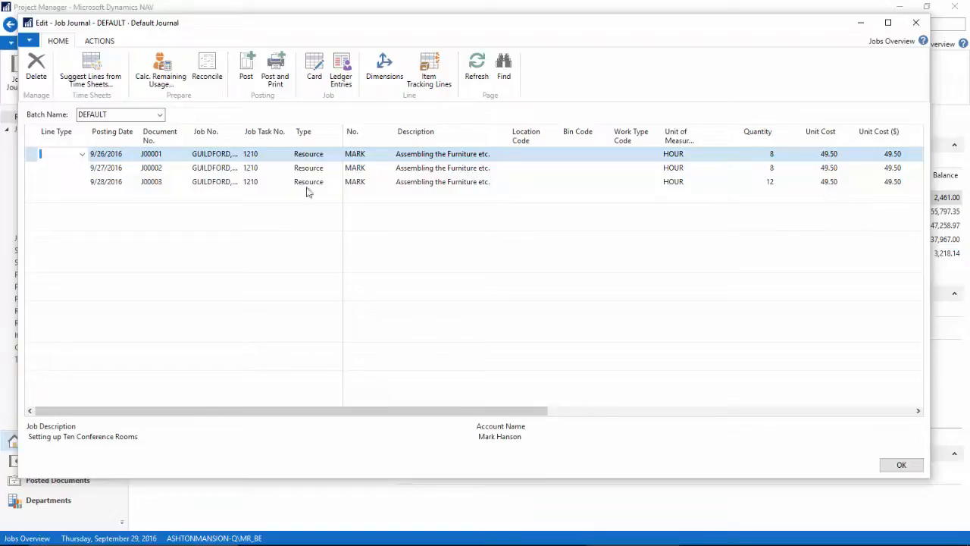
# Open the card of the resource on the first journal line and examine its direct unit cost and indirect cost percentage
pyautogui.click(371, 155)
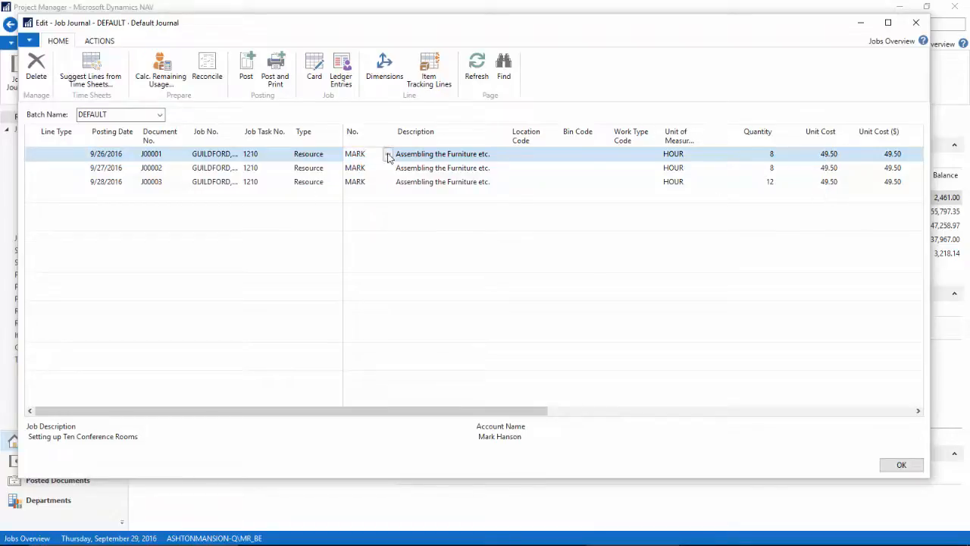
pyautogui.click(387, 154)
pyautogui.click(387, 294)
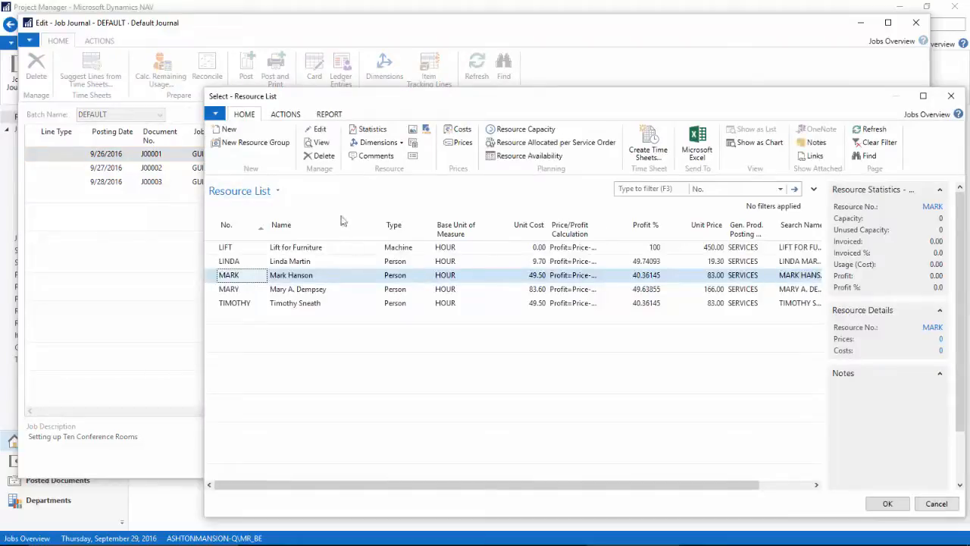
pyautogui.click(318, 129)
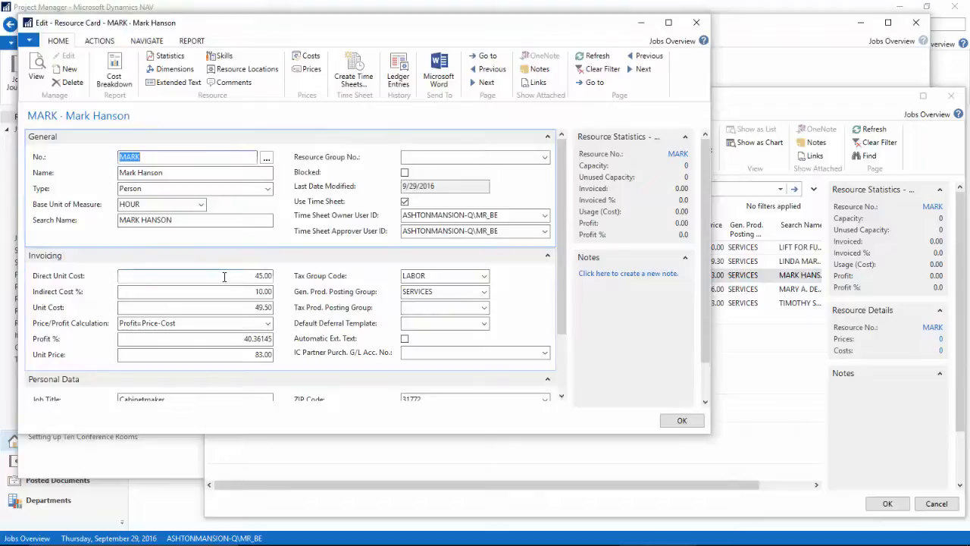
pyautogui.click(271, 277)
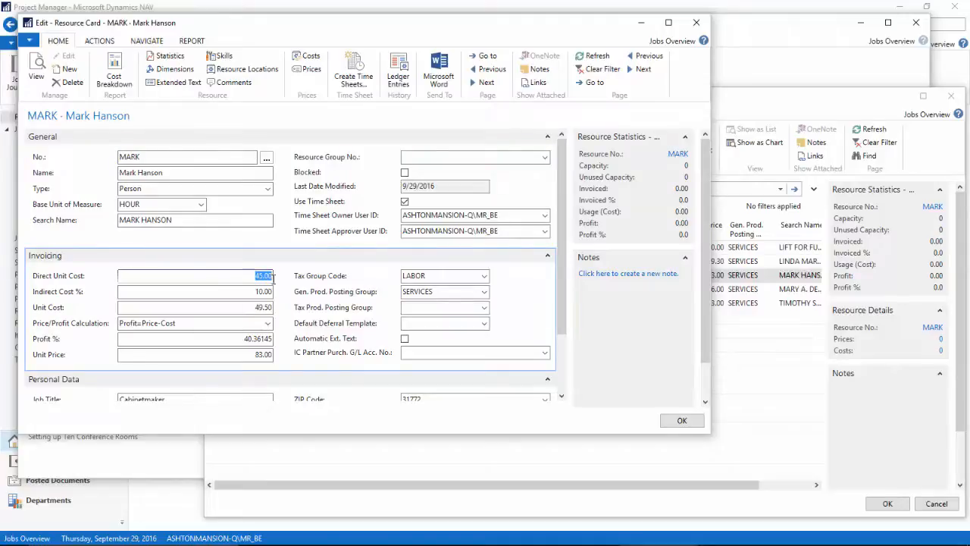
pyautogui.click(227, 291)
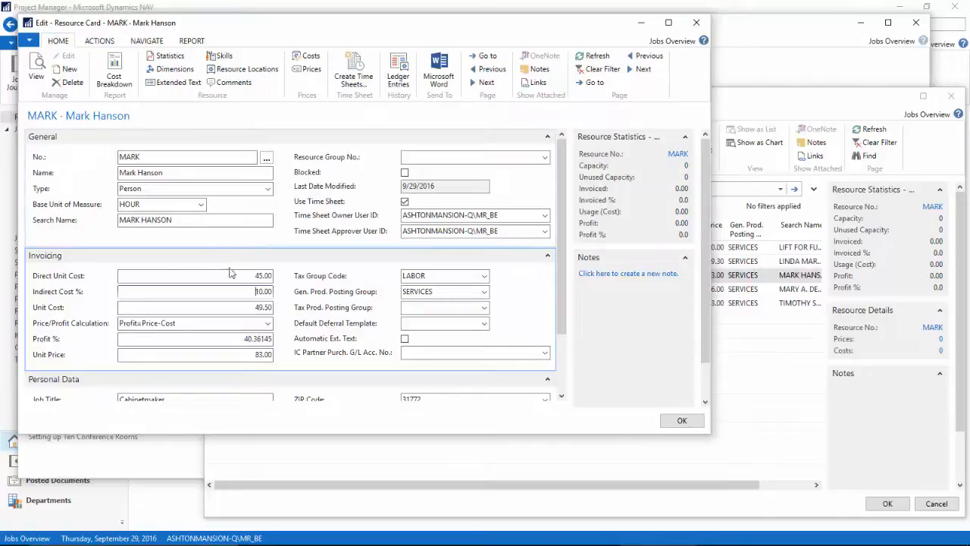
pyautogui.moveTo(247, 291); pyautogui.dragTo(276, 292)
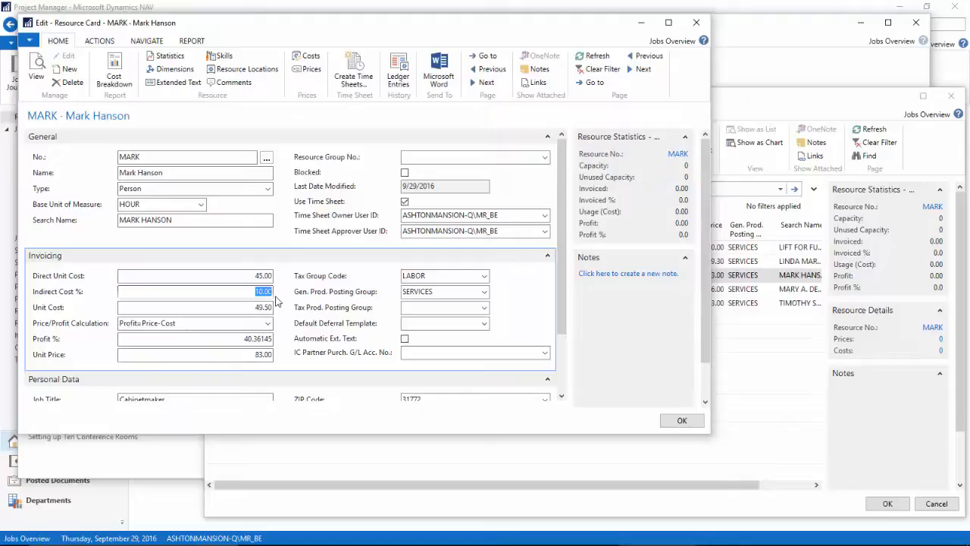
pyautogui.moveTo(247, 275); pyautogui.dragTo(272, 276)
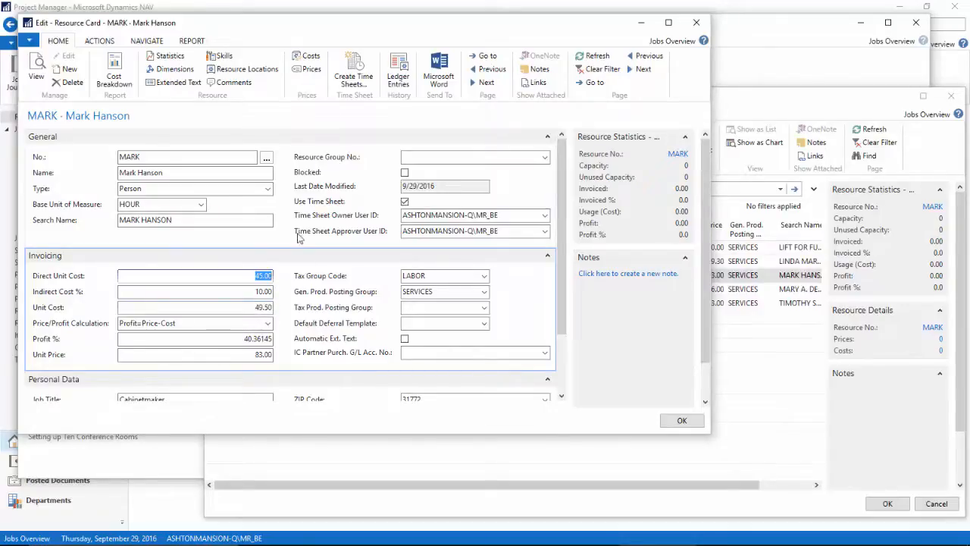
# Review the resource's cost setup by work type, and return to the job journal without picking a different resource
pyautogui.click(311, 59)
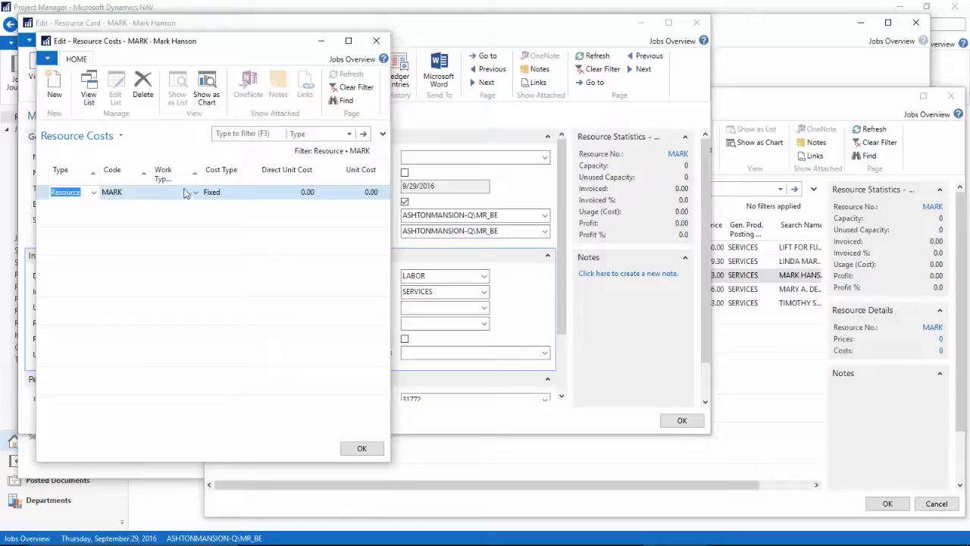
pyautogui.moveTo(201, 171); pyautogui.dragTo(215, 169)
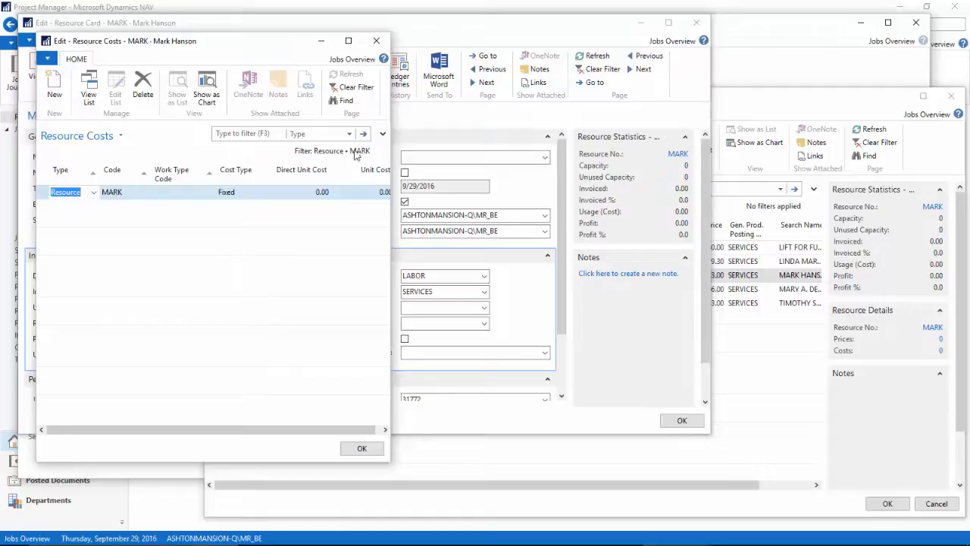
pyautogui.click(376, 41)
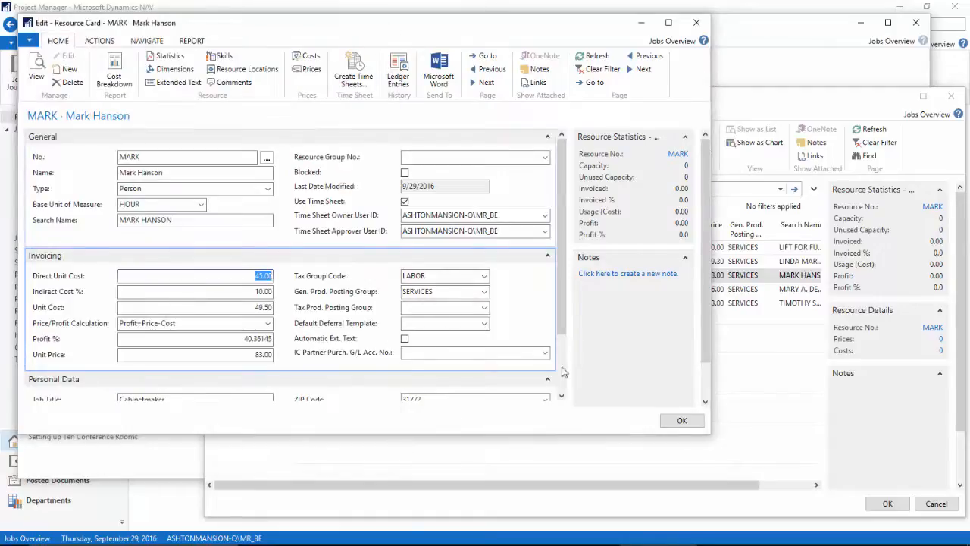
pyautogui.click(681, 421)
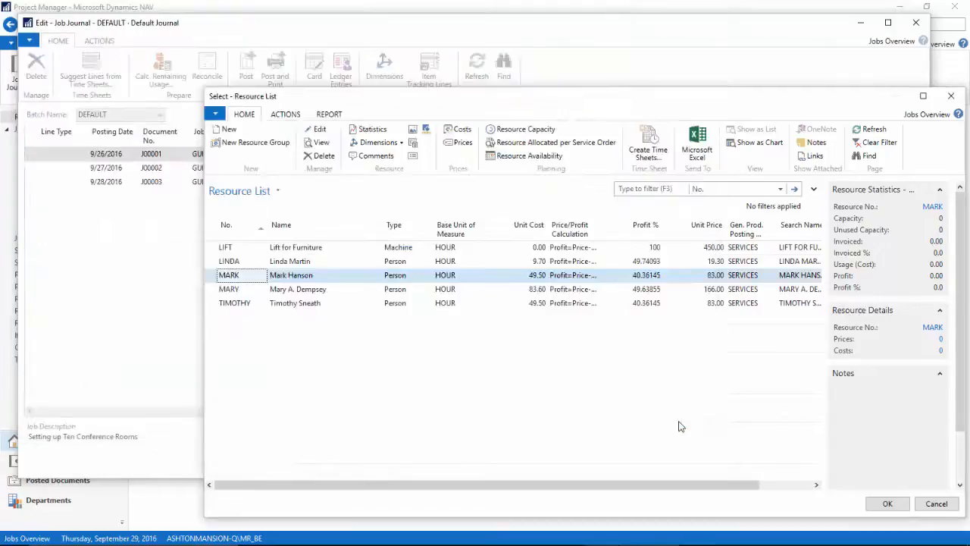
pyautogui.click(938, 504)
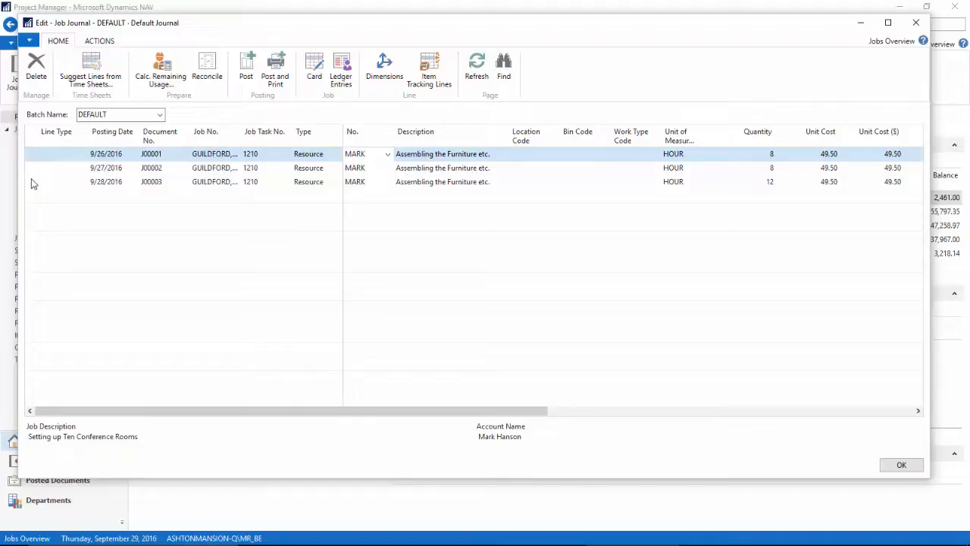
# Post the job journal lines and close the journal
pyautogui.click(253, 62)
pyautogui.click(477, 270)
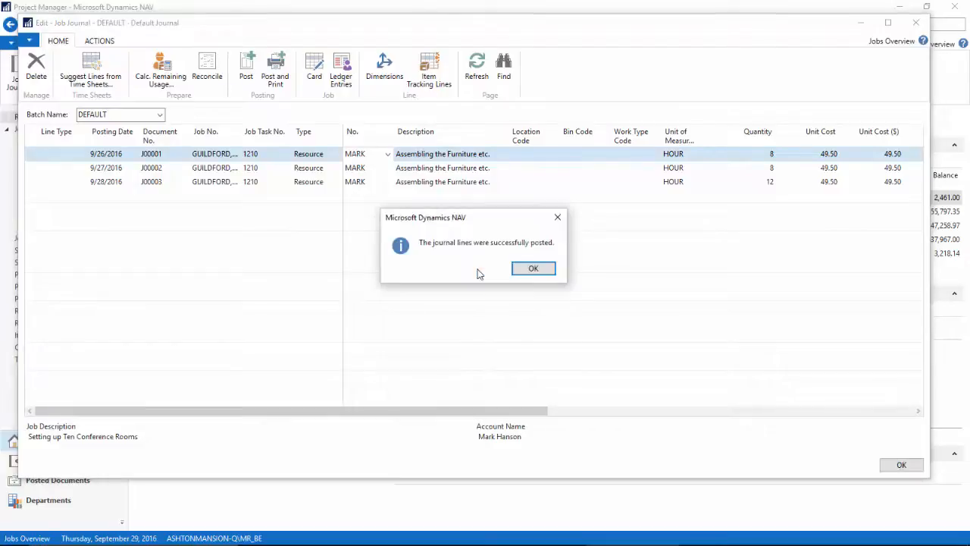
pyautogui.click(523, 271)
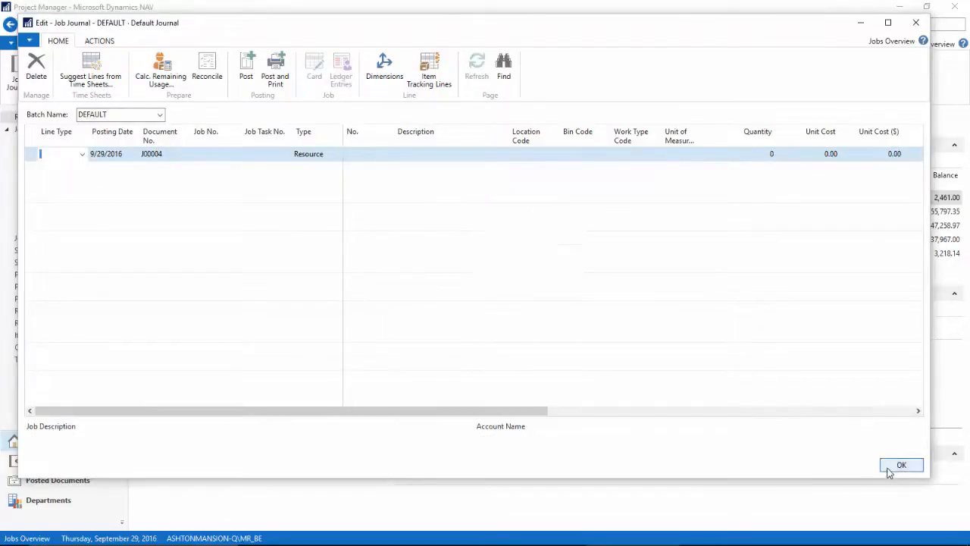
pyautogui.click(891, 465)
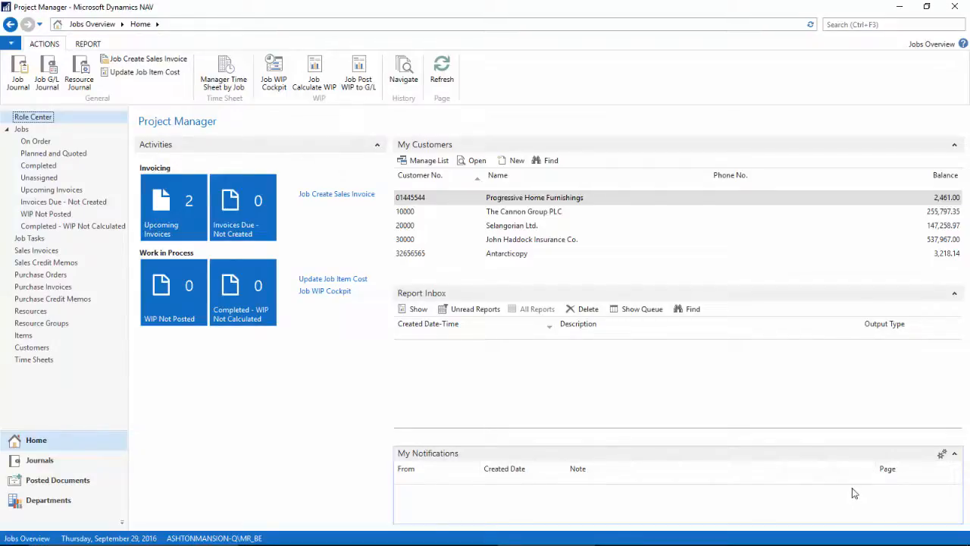
# Create a new purchase order with London Postmaster as the buy-from vendor
pyautogui.click(58, 277)
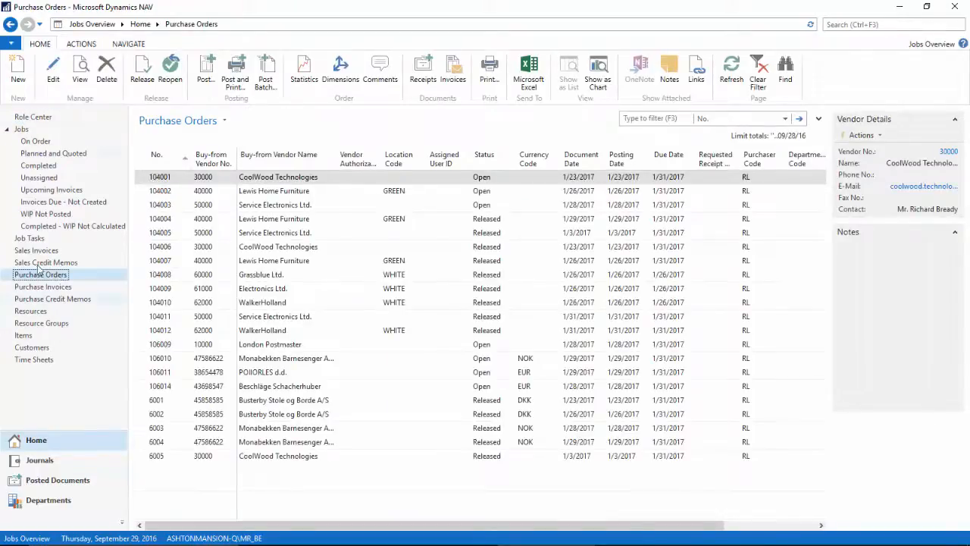
pyautogui.click(19, 72)
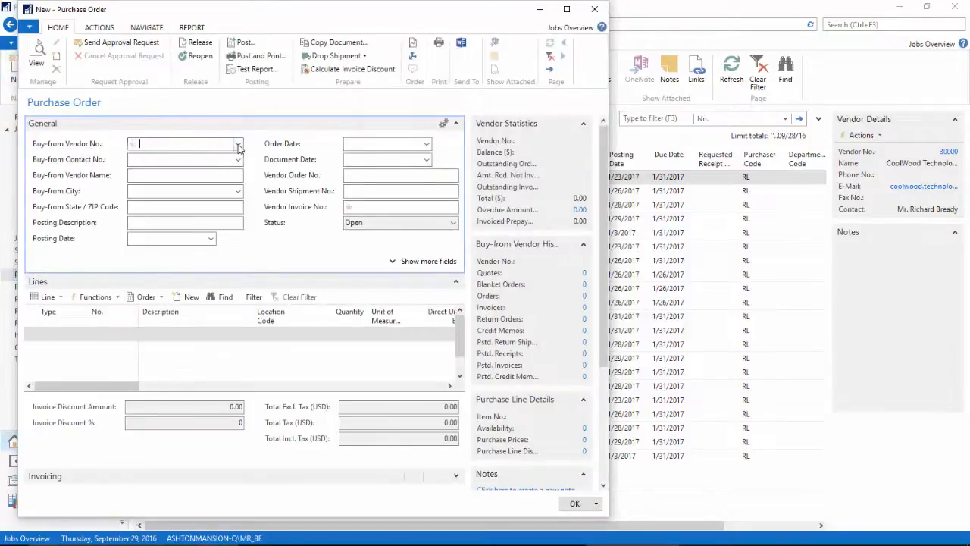
pyautogui.click(238, 144)
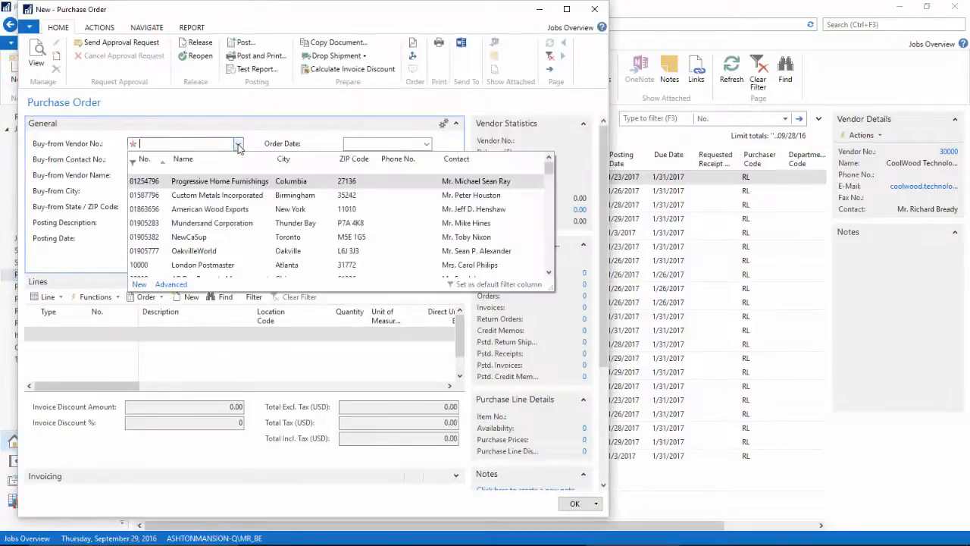
pyautogui.click(190, 270)
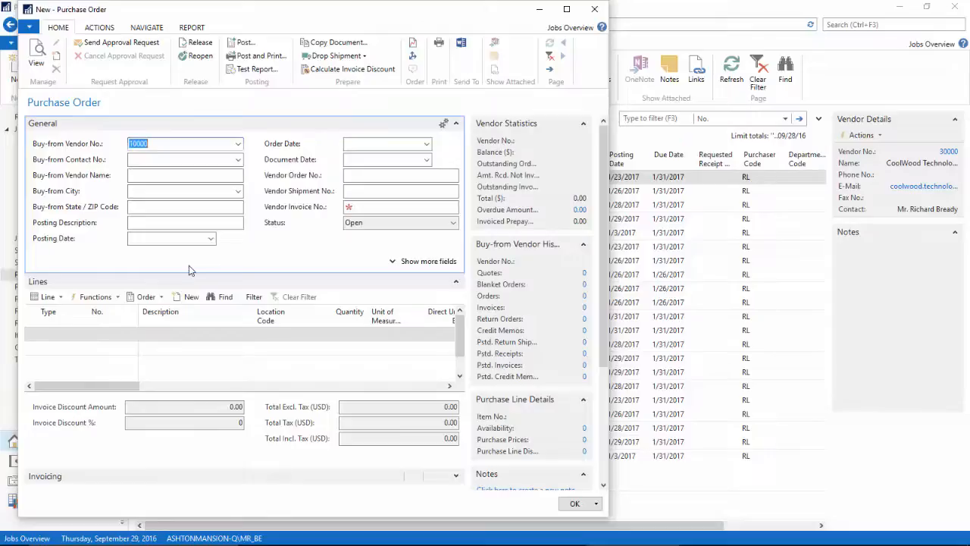
pyautogui.press('Tab')
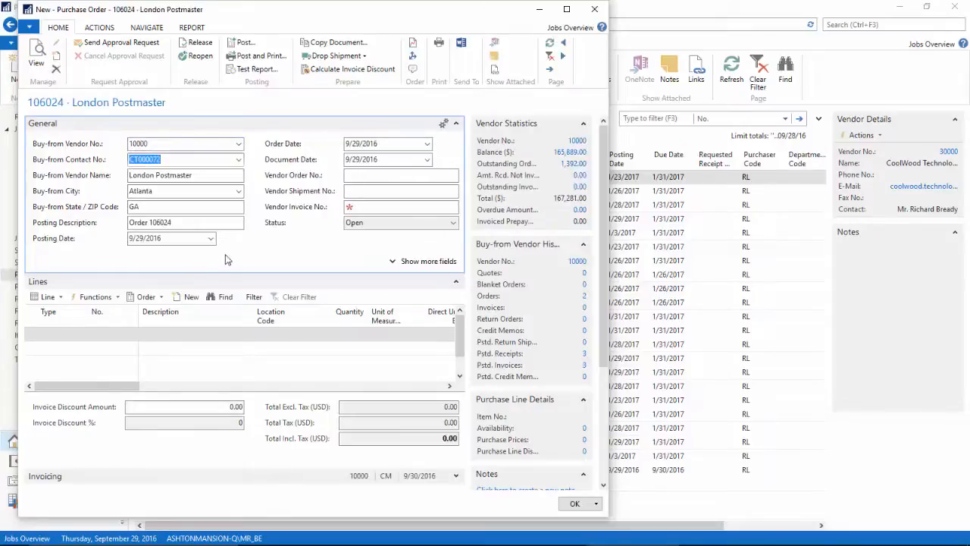
# Add a purchase order line of type Item for item 766BC-C
pyautogui.click(59, 336)
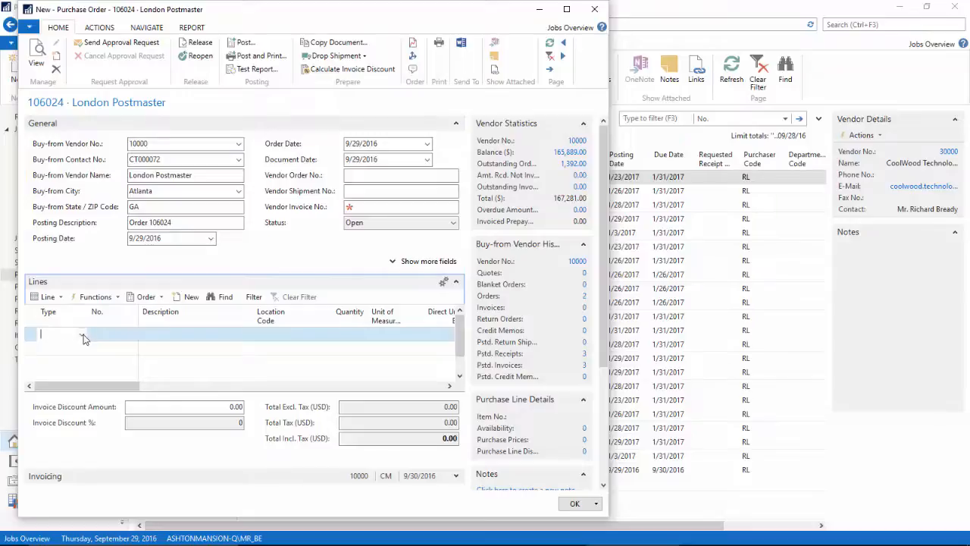
pyautogui.click(82, 334)
pyautogui.click(52, 377)
pyautogui.click(112, 335)
pyautogui.click(132, 335)
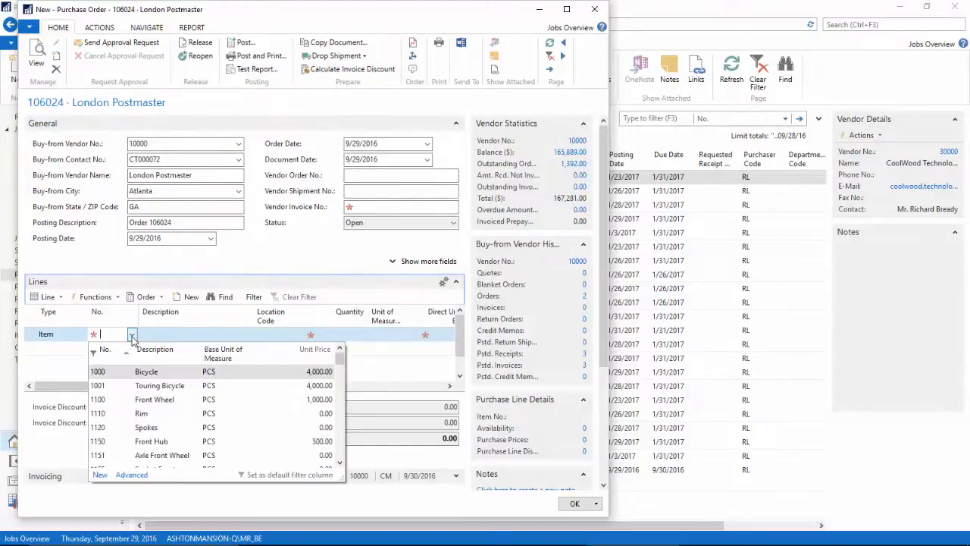
pyautogui.click(338, 451)
pyautogui.click(338, 451)
pyautogui.click(337, 451)
pyautogui.click(338, 450)
pyautogui.click(338, 451)
pyautogui.click(338, 450)
pyautogui.click(337, 451)
pyautogui.click(338, 451)
pyautogui.click(338, 451)
pyautogui.click(338, 451)
pyautogui.click(338, 451)
pyautogui.scroll(3, 240, 405)
pyautogui.click(160, 403)
# Set the item line's quantity to 1 and accept its unit of measure
pyautogui.press('Tab')
pyautogui.press('Tab')
pyautogui.press('Tab')
pyautogui.write('1')
pyautogui.press('Tab')
pyautogui.press('Tab')
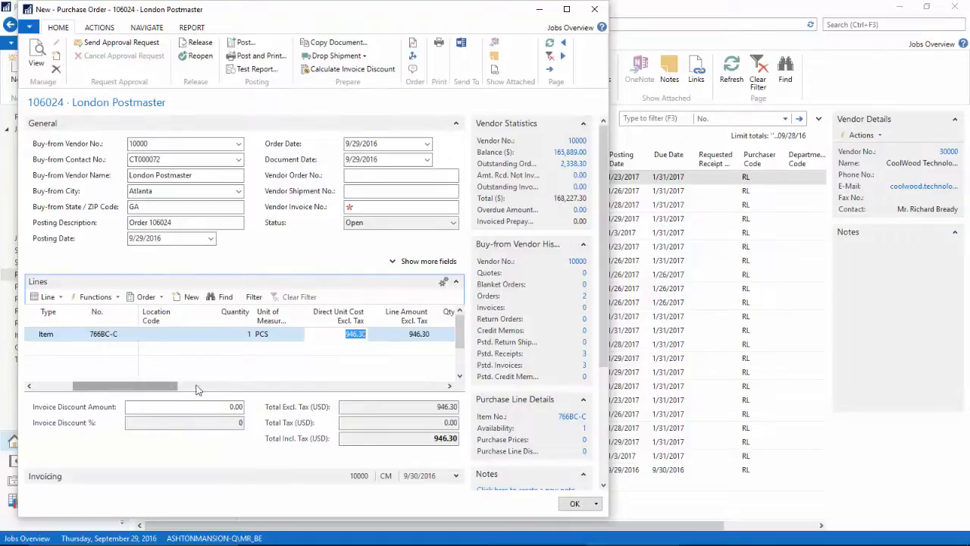
# Assign the 766BC-C item line to job GUILDFORD, 10 CR and job task 1210
pyautogui.moveTo(131, 389); pyautogui.dragTo(270, 389)
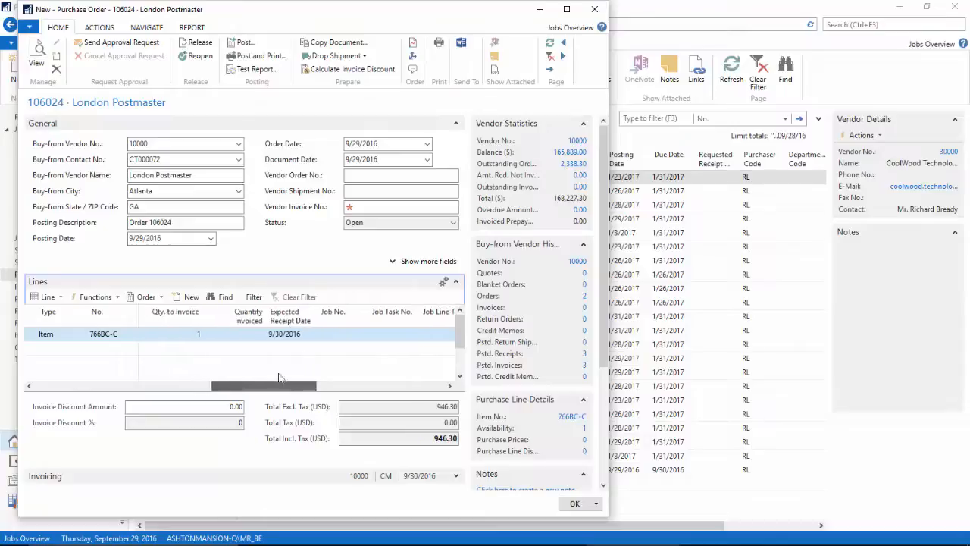
pyautogui.click(333, 334)
pyautogui.click(362, 334)
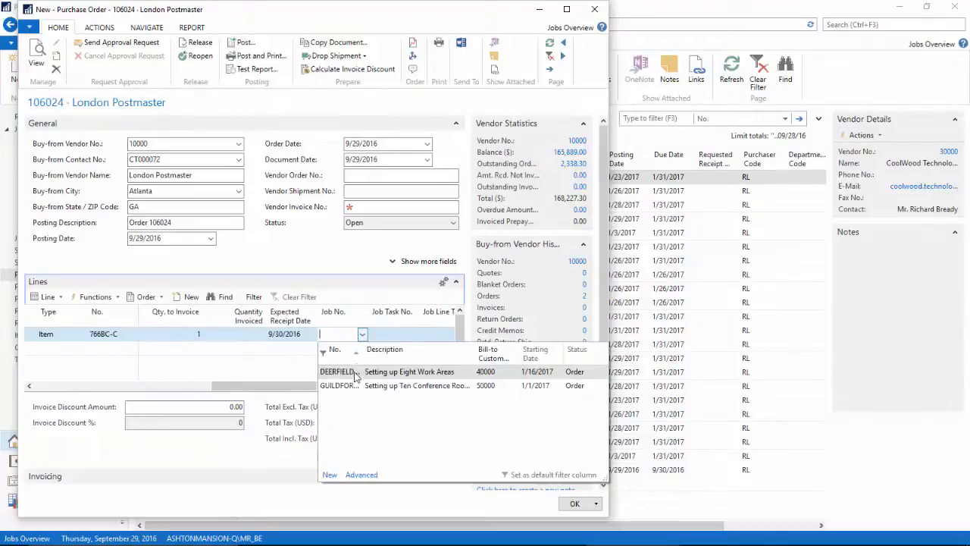
pyautogui.click(351, 386)
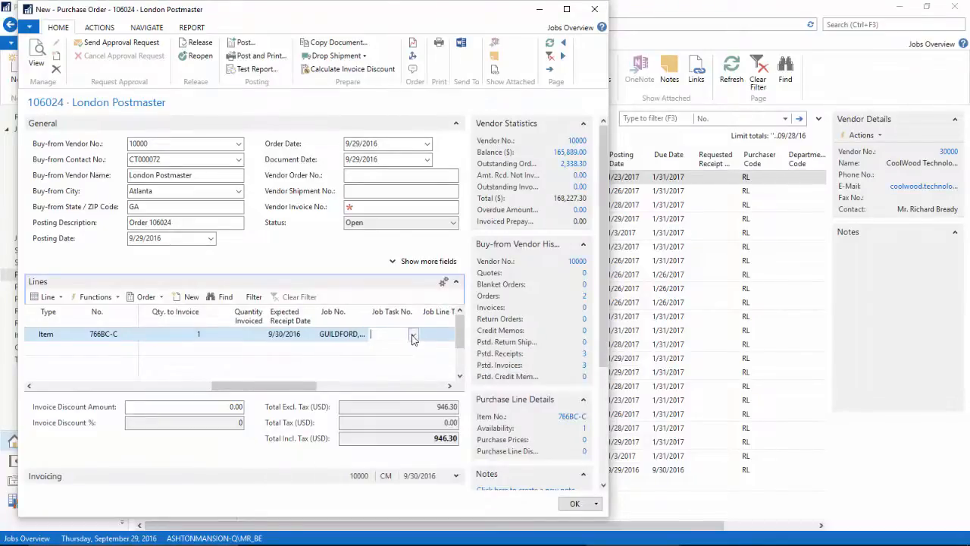
pyautogui.click(413, 336)
pyautogui.click(565, 464)
pyautogui.click(565, 464)
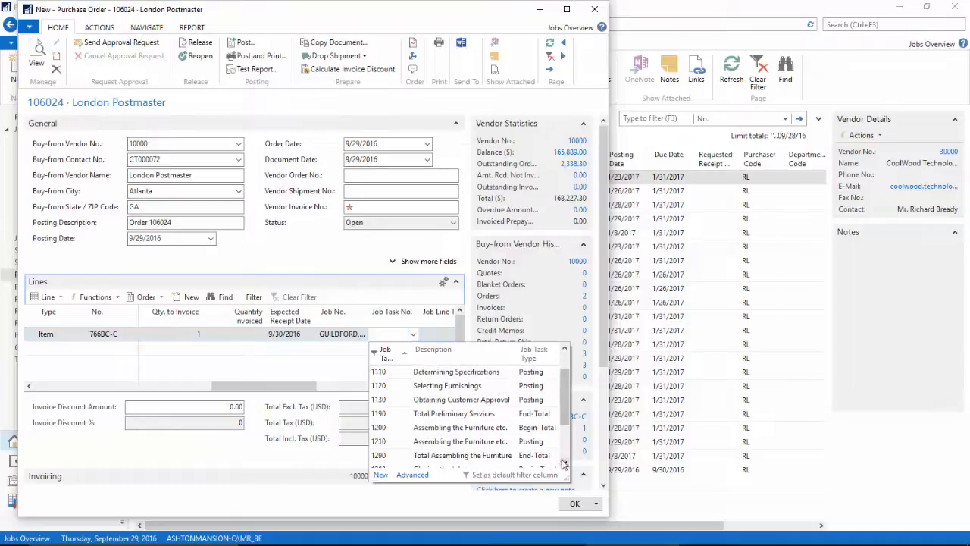
pyautogui.click(457, 443)
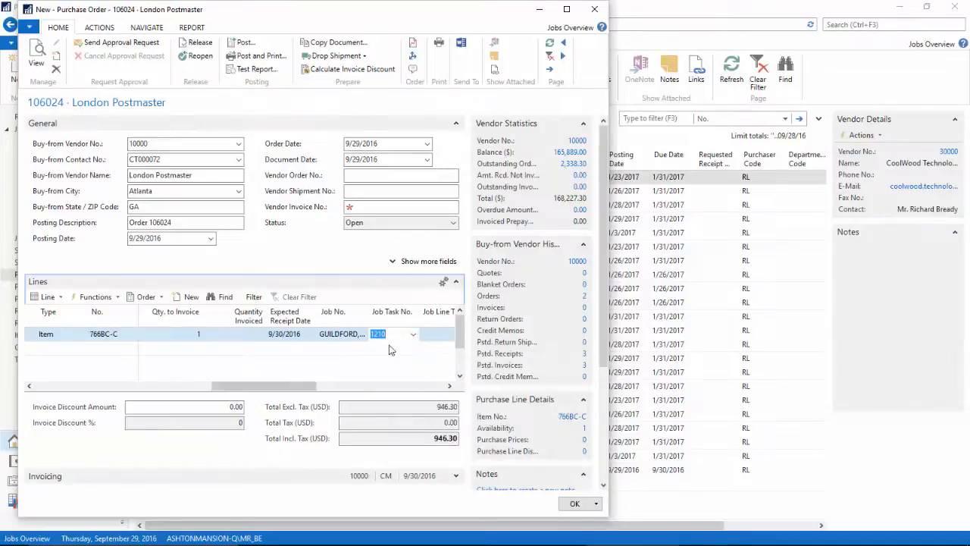
# Add a second purchase order line of type G/L Account for account 52200
pyautogui.moveTo(300, 386); pyautogui.dragTo(57, 355)
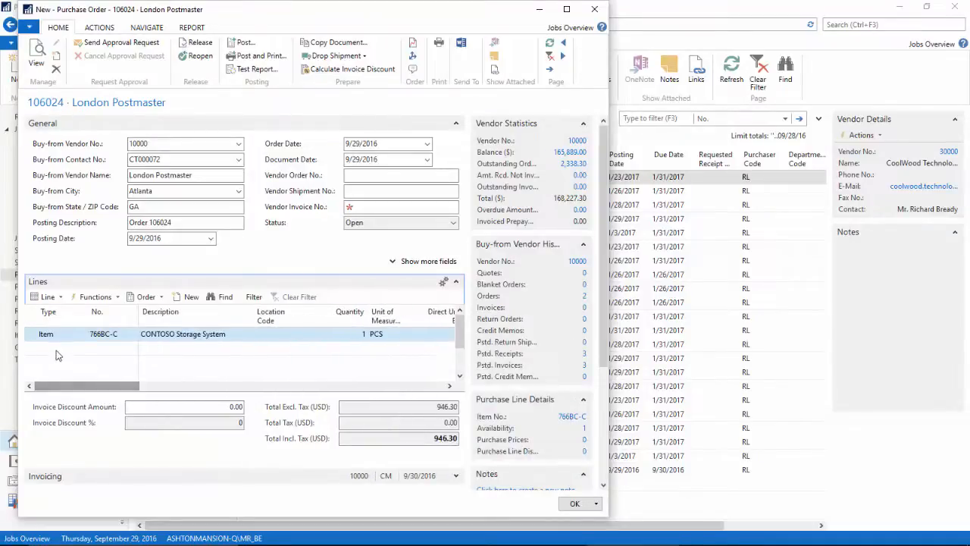
pyautogui.click(56, 350)
pyautogui.click(81, 350)
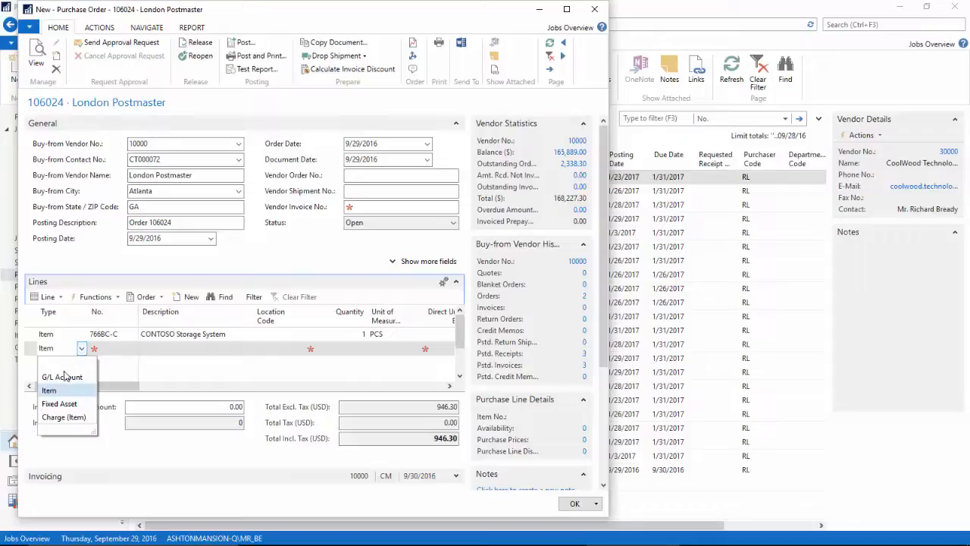
pyautogui.click(66, 378)
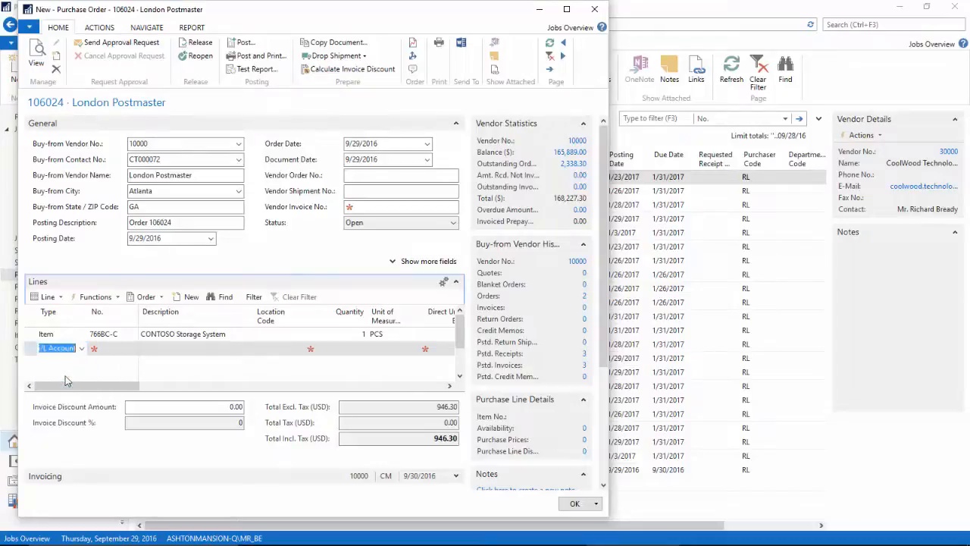
pyautogui.click(116, 348)
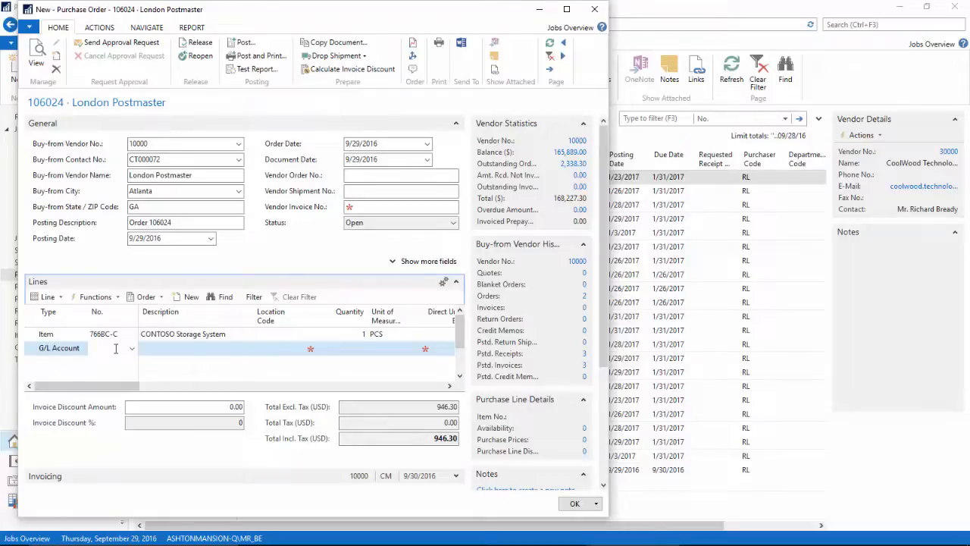
pyautogui.click(132, 349)
pyautogui.write('52')
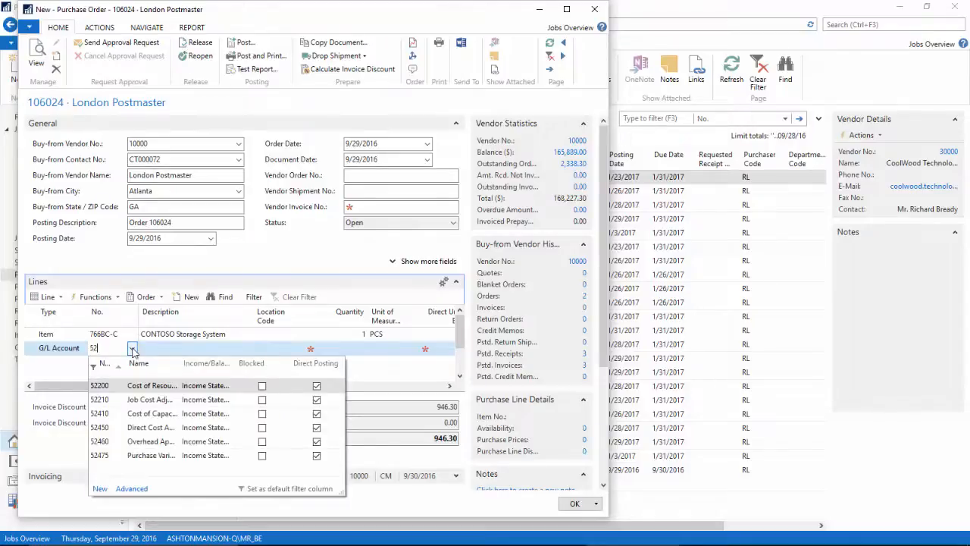
pyautogui.click(121, 386)
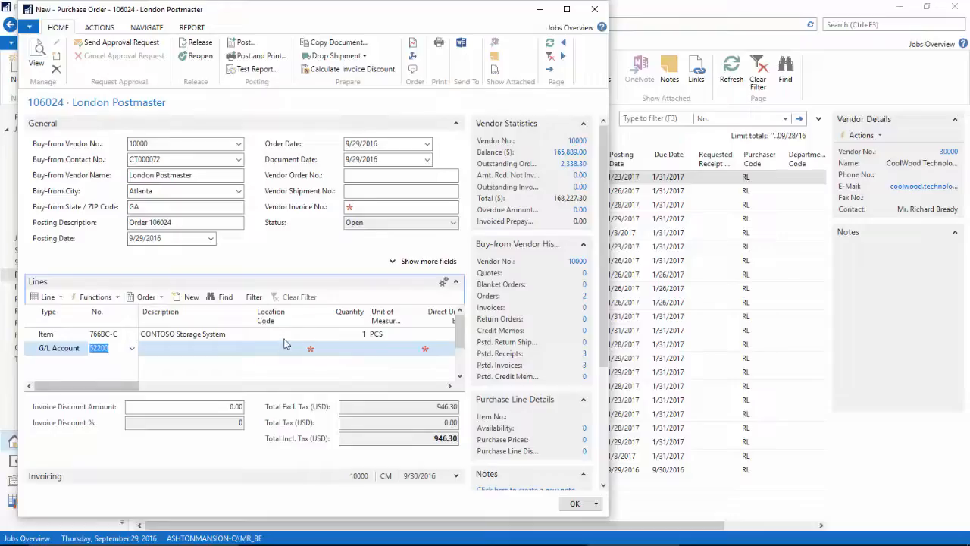
# Set the G/L account line's quantity to 1 and its direct unit cost excluding tax to 1,000.00
pyautogui.click(341, 349)
pyautogui.write('1')
pyautogui.click(389, 349)
pyautogui.press('Tab')
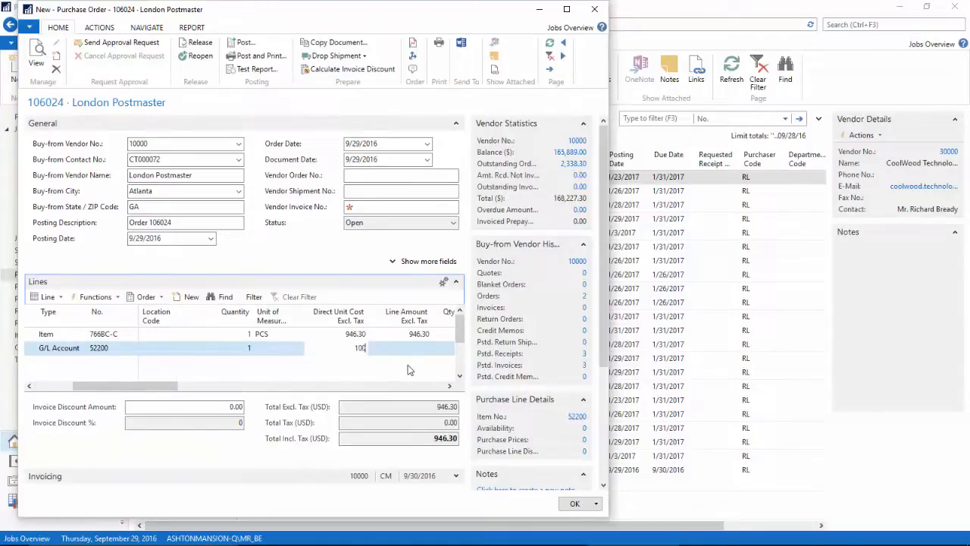
pyautogui.press('Tab')
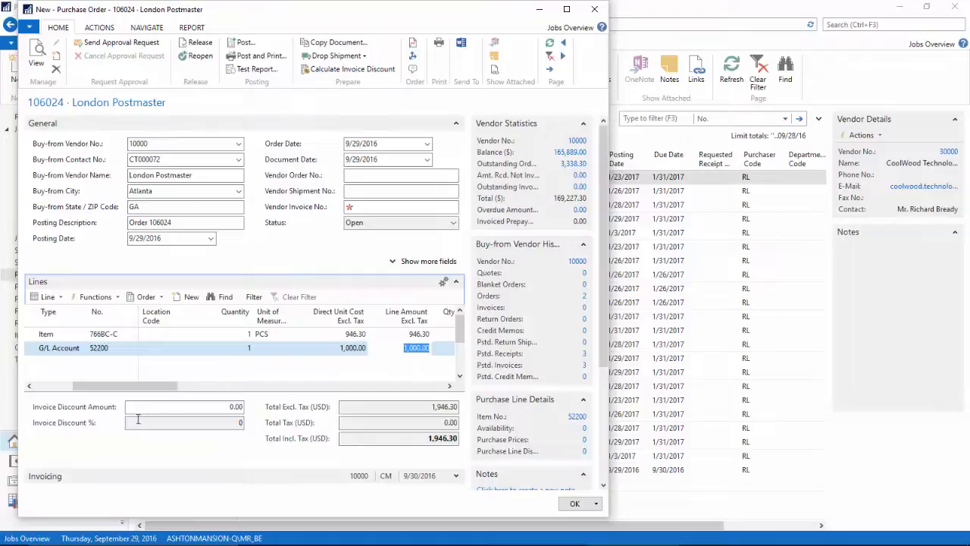
# Assign the G/L account line to job GUILDFORD, 10 CR and job task 1210
pyautogui.moveTo(129, 393); pyautogui.dragTo(266, 383)
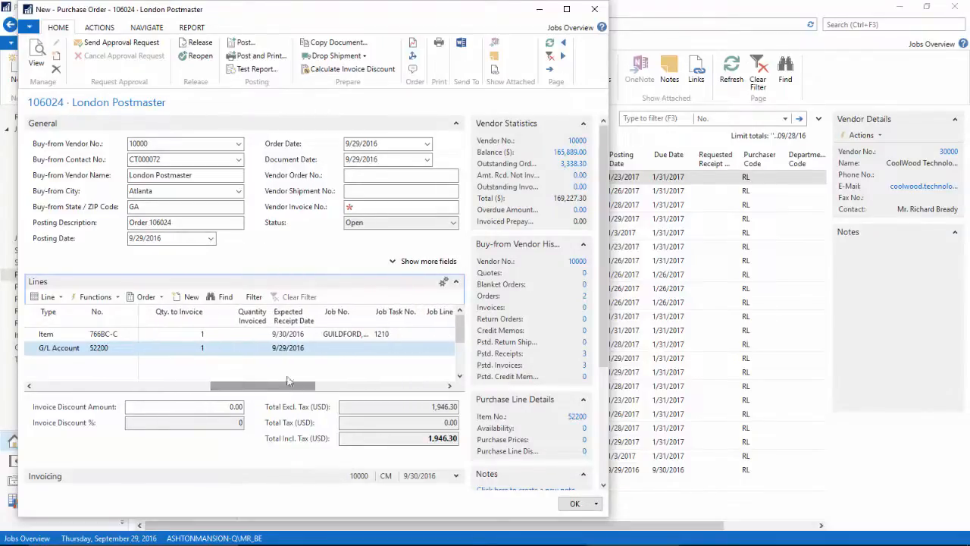
pyautogui.click(337, 353)
pyautogui.click(368, 345)
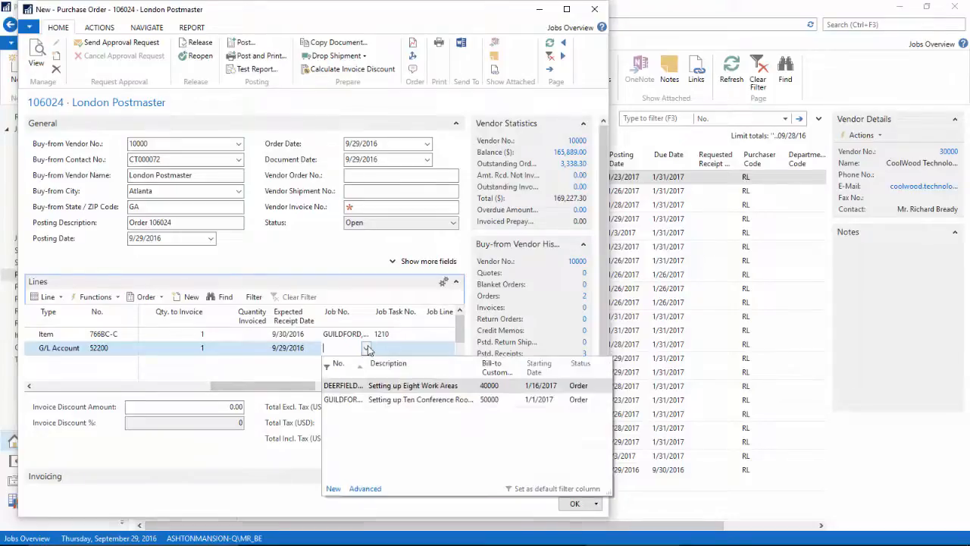
pyautogui.click(345, 399)
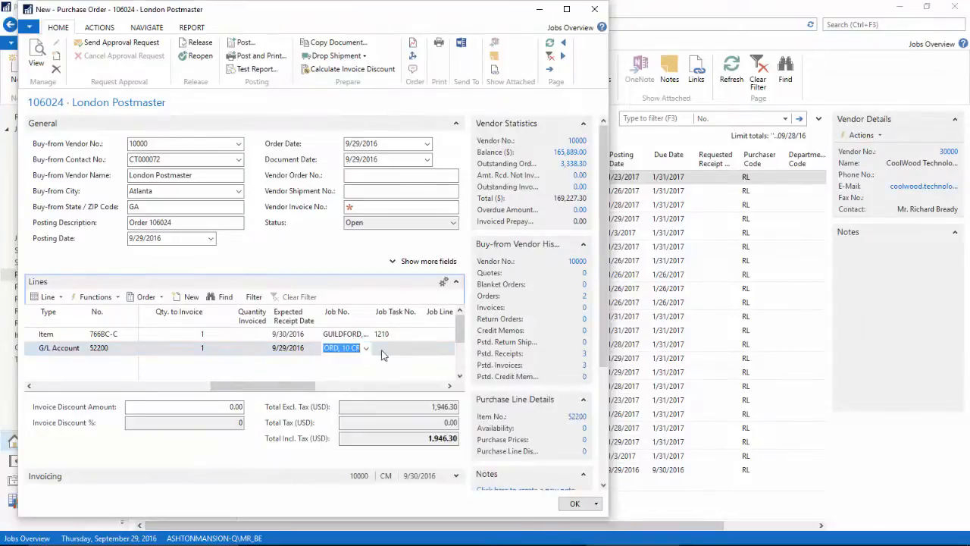
pyautogui.click(407, 347)
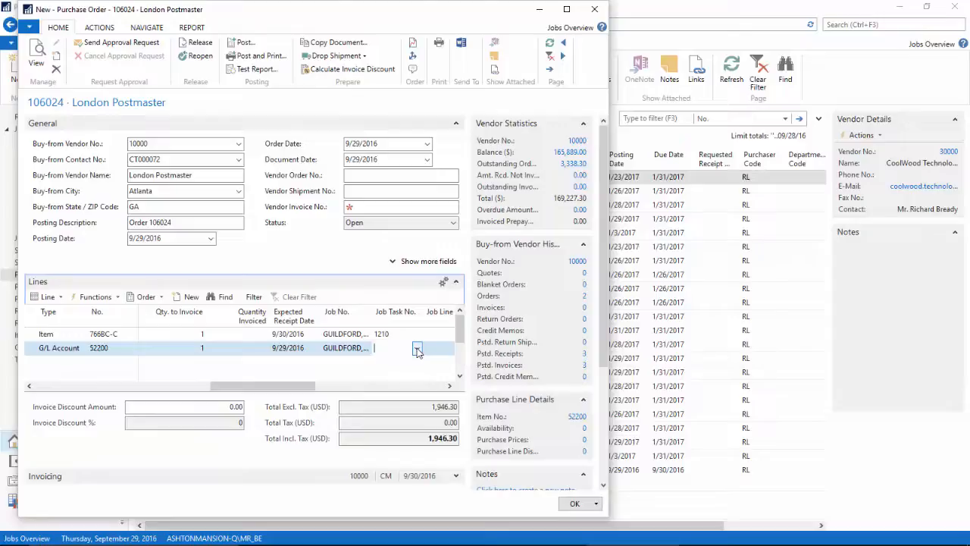
pyautogui.press('Tab')
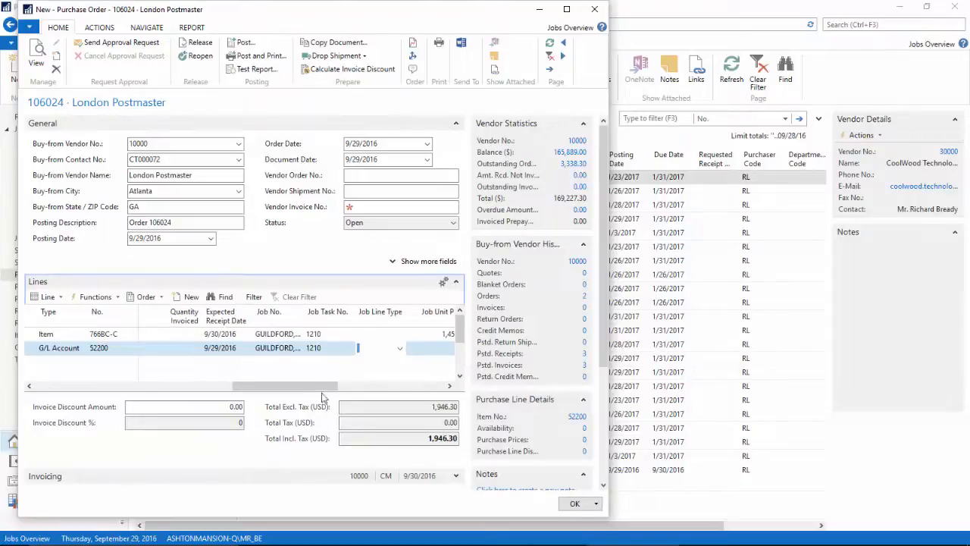
# Change the G/L account line's description to "Assembling the Storage System"
pyautogui.moveTo(287, 392); pyautogui.dragTo(69, 392)
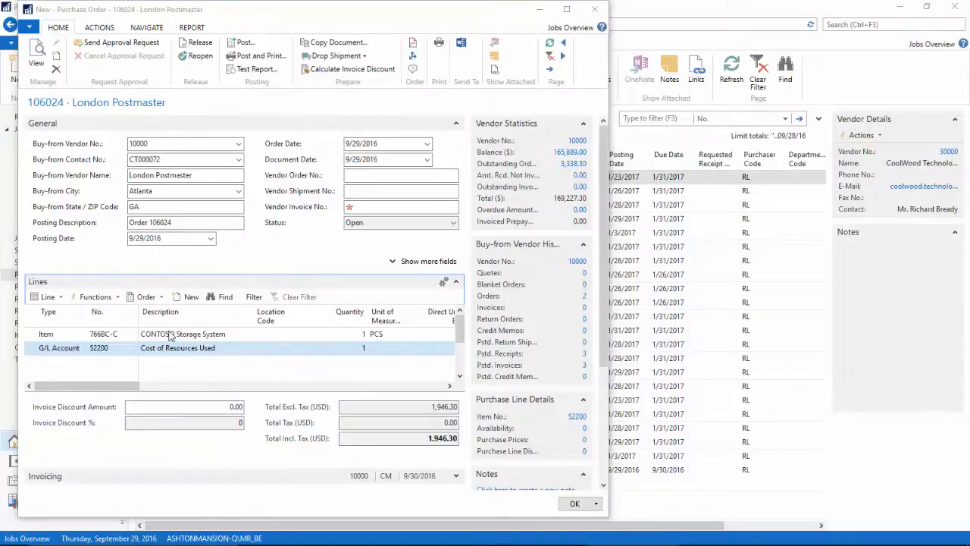
pyautogui.press('F7')
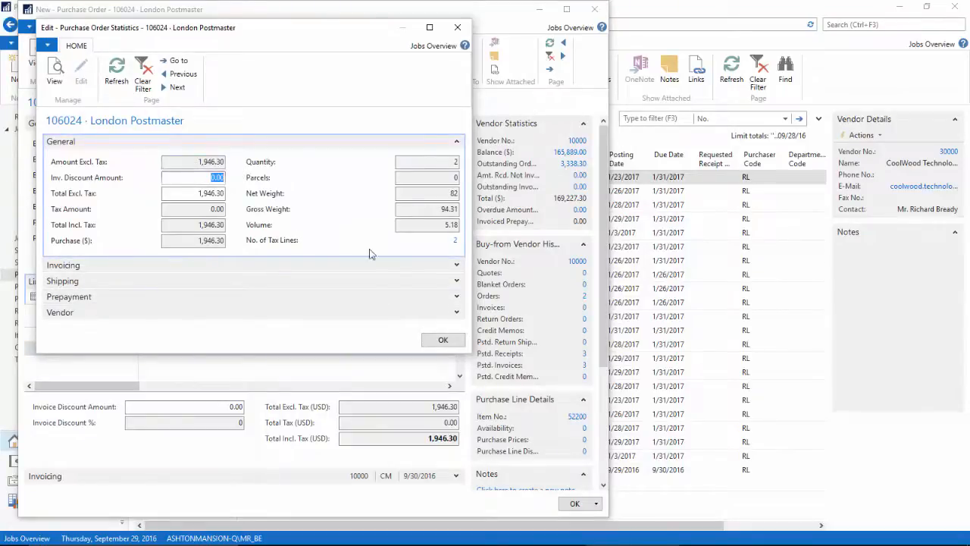
pyautogui.click(439, 342)
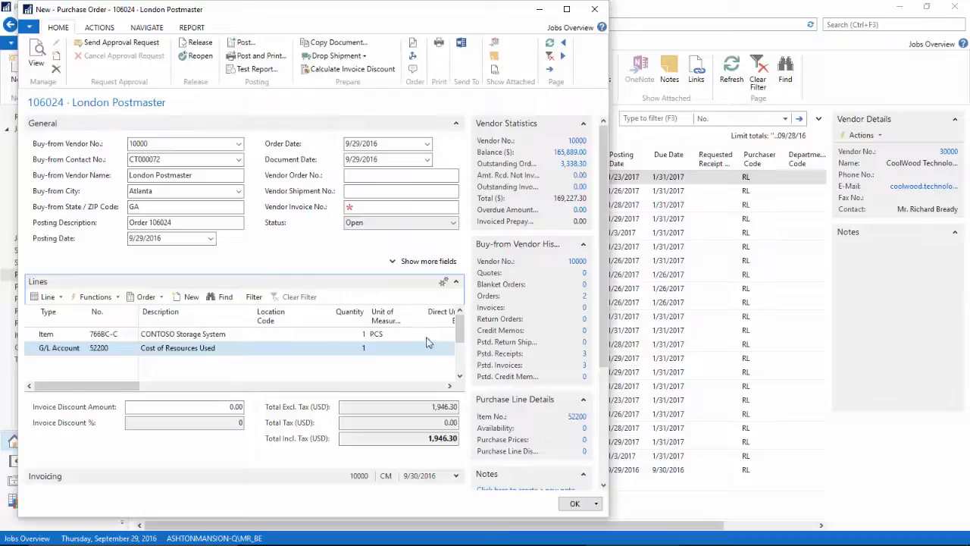
pyautogui.click(181, 353)
pyautogui.moveTo(216, 349); pyautogui.dragTo(140, 348)
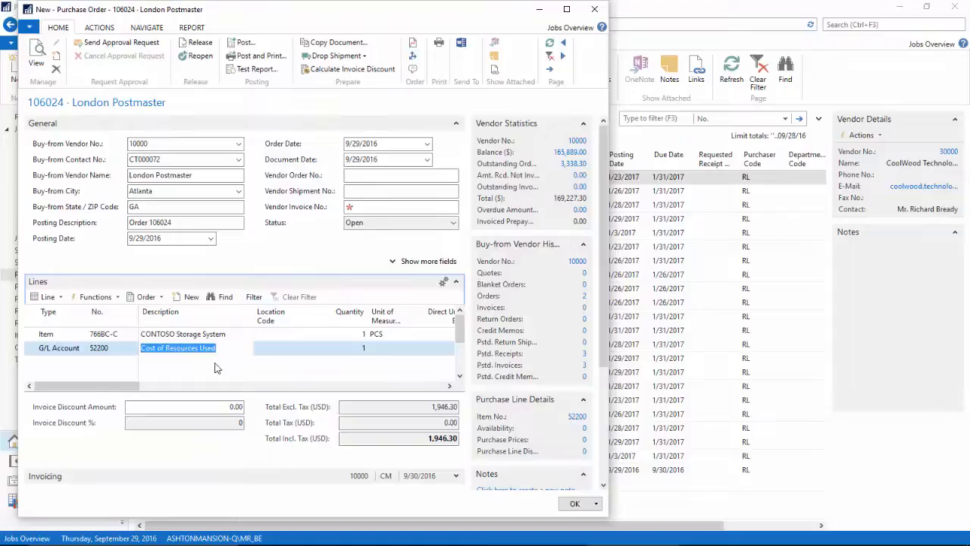
pyautogui.write('Assembling the Storage System')
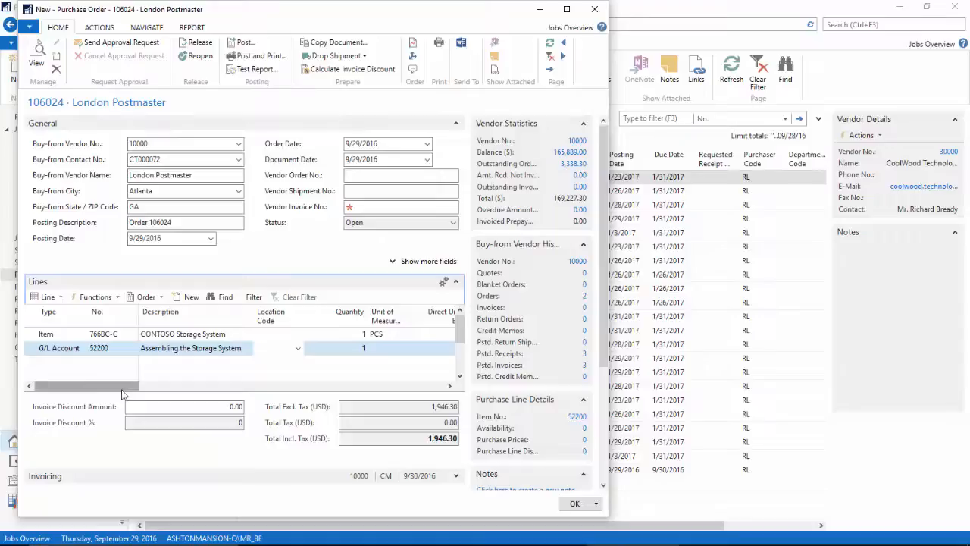
# Post the London Postmaster purchase order with the Receive option
pyautogui.moveTo(107, 388); pyautogui.dragTo(120, 387)
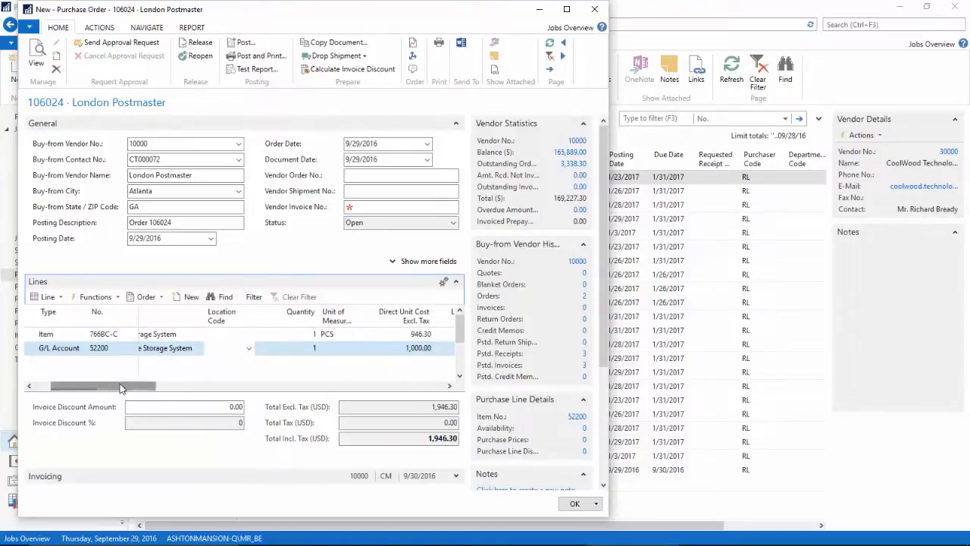
pyautogui.moveTo(120, 388); pyautogui.dragTo(97, 388)
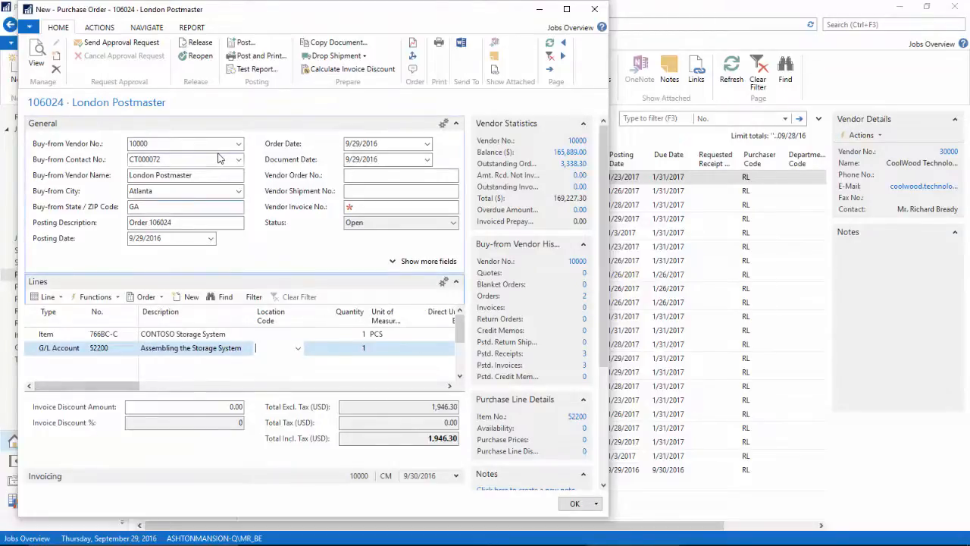
pyautogui.click(247, 44)
pyautogui.click(313, 248)
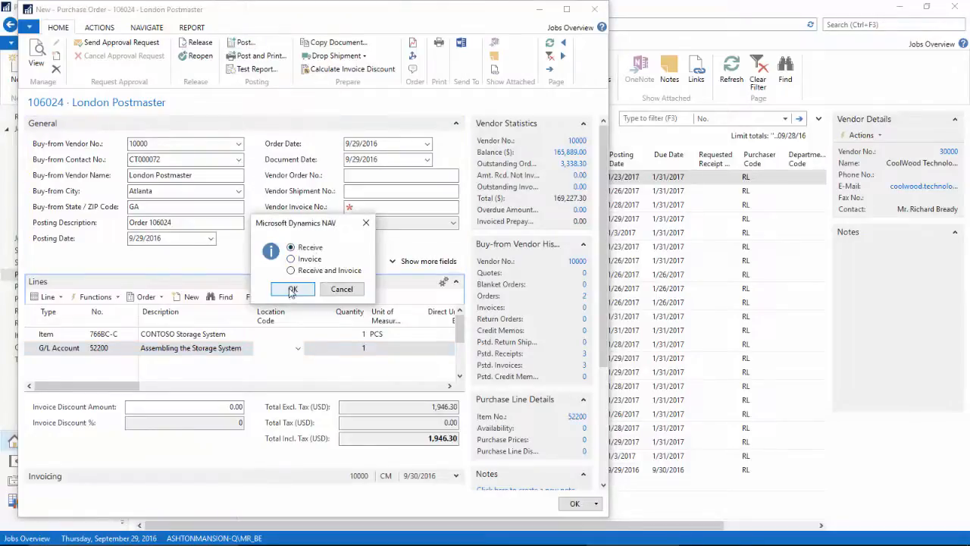
pyautogui.click(293, 289)
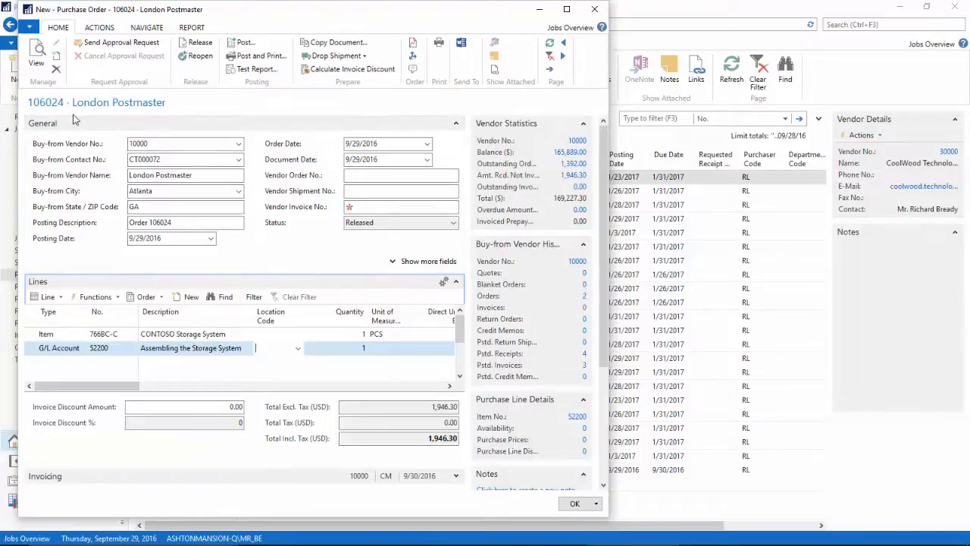
# Enter XMHD234 as the vendor invoice number and post the purchase order with the Invoice option
pyautogui.moveTo(76, 387); pyautogui.dragTo(214, 386)
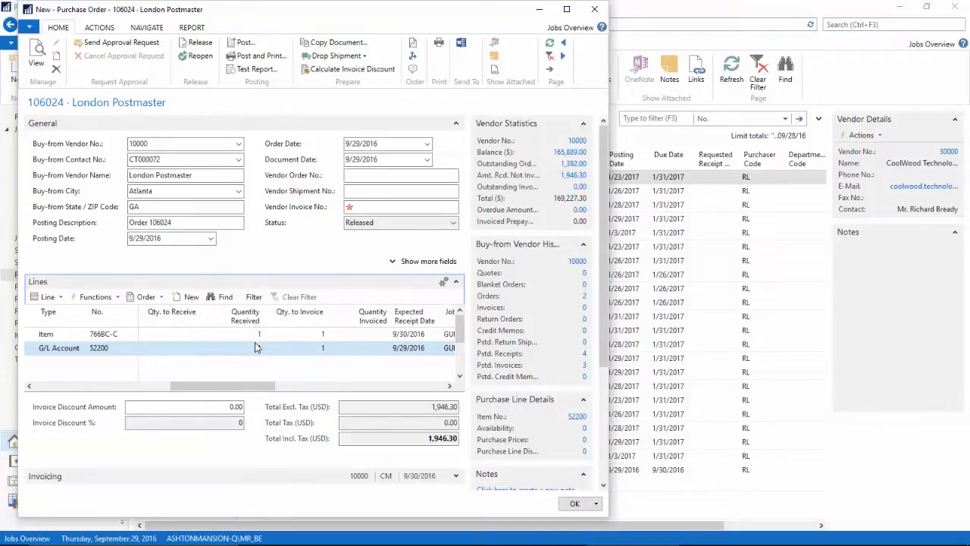
pyautogui.moveTo(251, 386); pyautogui.dragTo(151, 396)
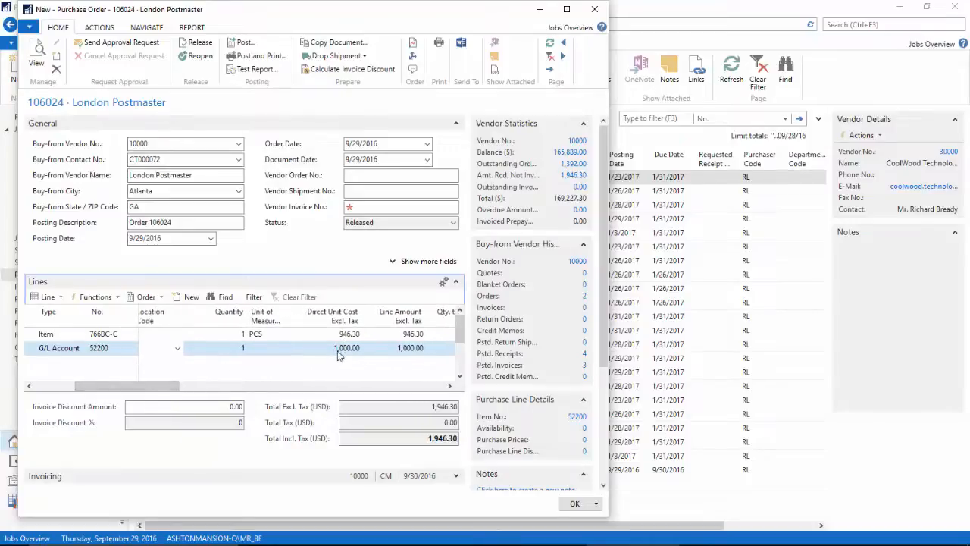
pyautogui.click(379, 207)
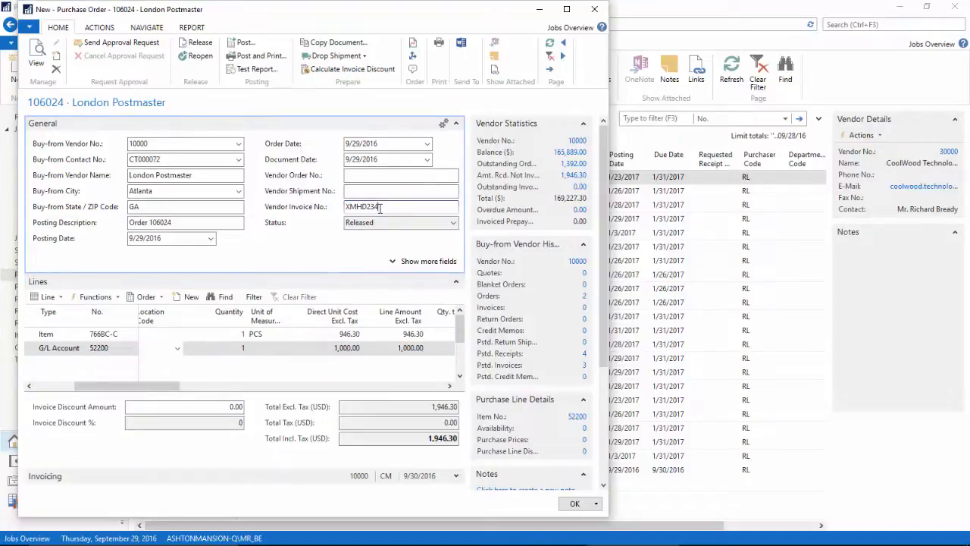
pyautogui.click(243, 43)
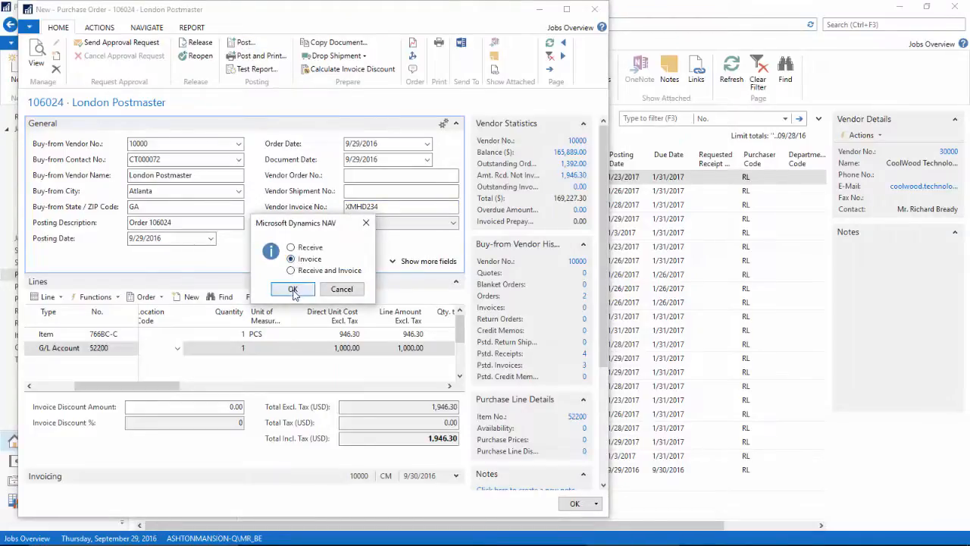
pyautogui.click(293, 291)
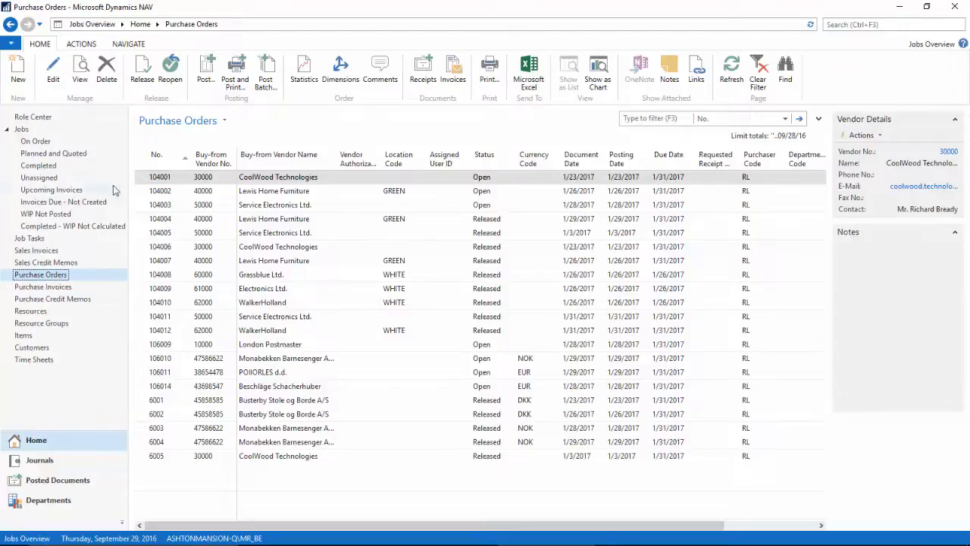
# Open the job ledger entries for job GUILDFORD, 10 CR and select the usage entries J00001 to J00003
pyautogui.click(22, 129)
pyautogui.click(239, 195)
pyautogui.click(244, 196)
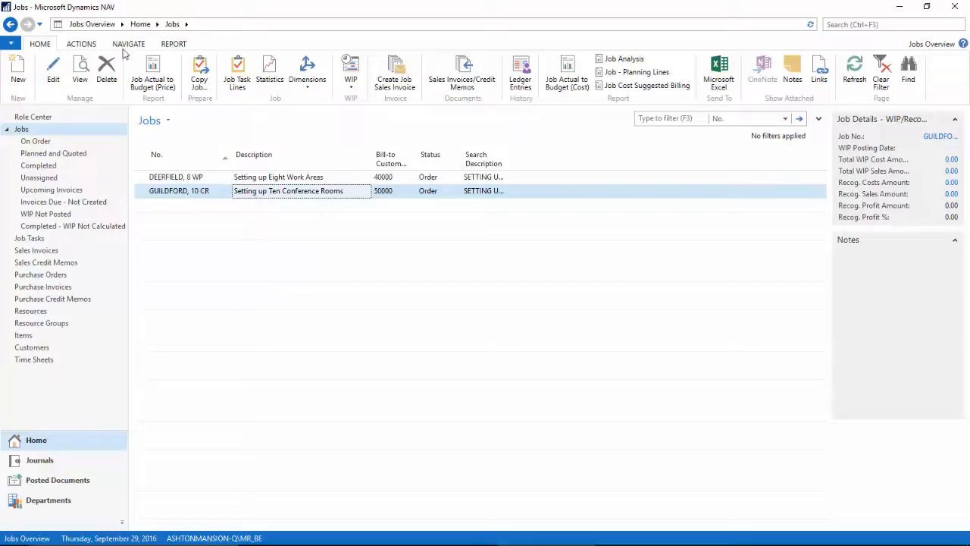
pyautogui.click(125, 46)
pyautogui.click(507, 80)
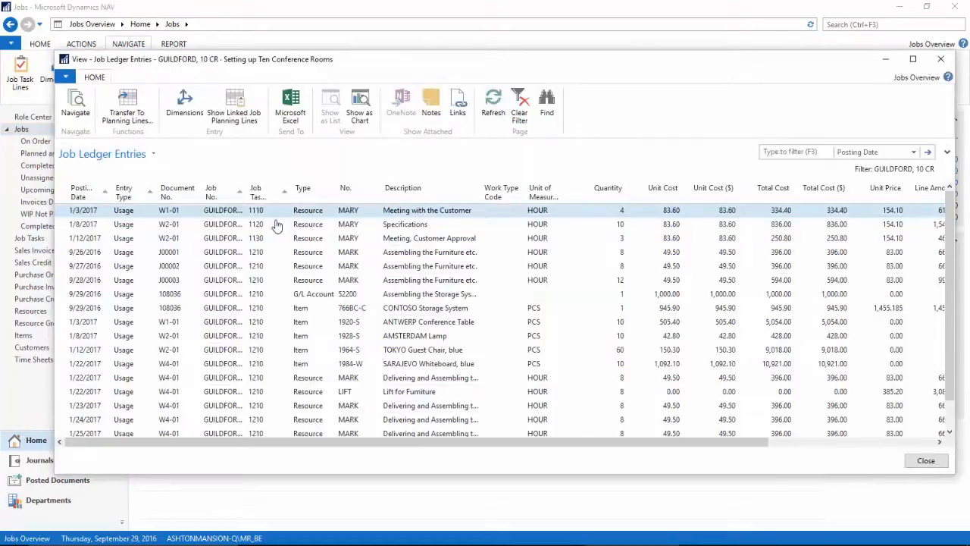
pyautogui.moveTo(65, 257); pyautogui.dragTo(65, 282)
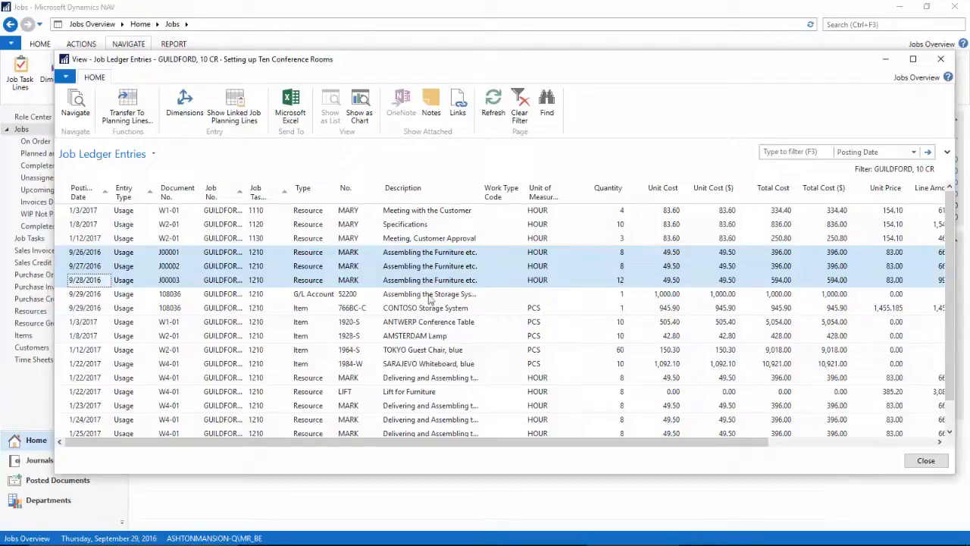
# Select the two usage entries dated 9/29/2016 for the G/L account and the CONTOSO Storage System, and close the job ledger entries
pyautogui.click(62, 294)
pyautogui.keyDown('shift'); pyautogui.click(60, 308); pyautogui.keyUp('shift')
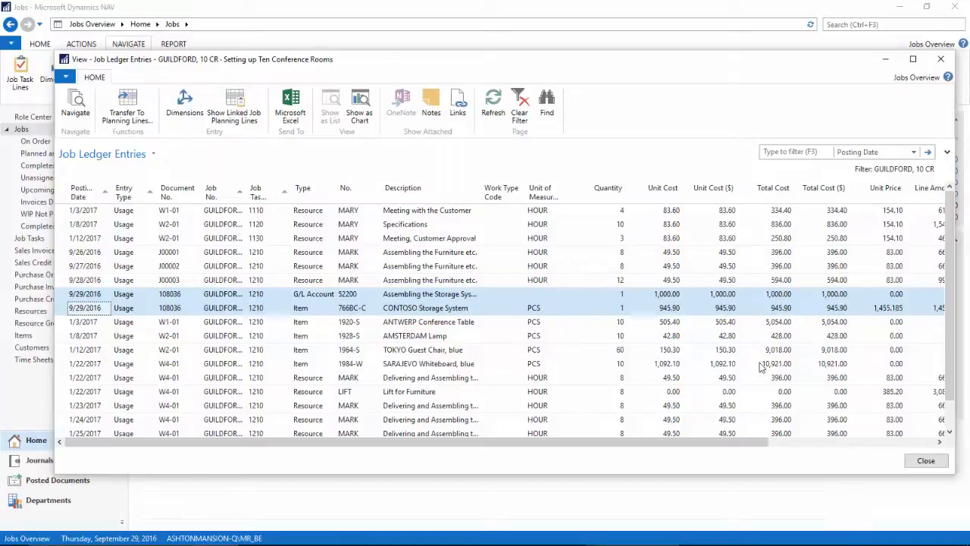
pyautogui.click(923, 462)
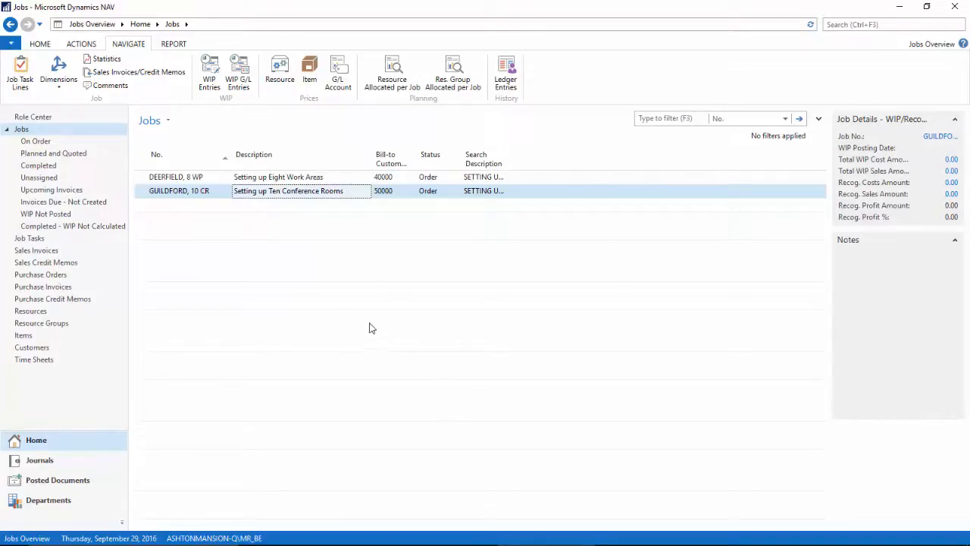
# Create a job sales invoice per job, limited to Job No. GUILDFORD, 10 CR
pyautogui.click(183, 192)
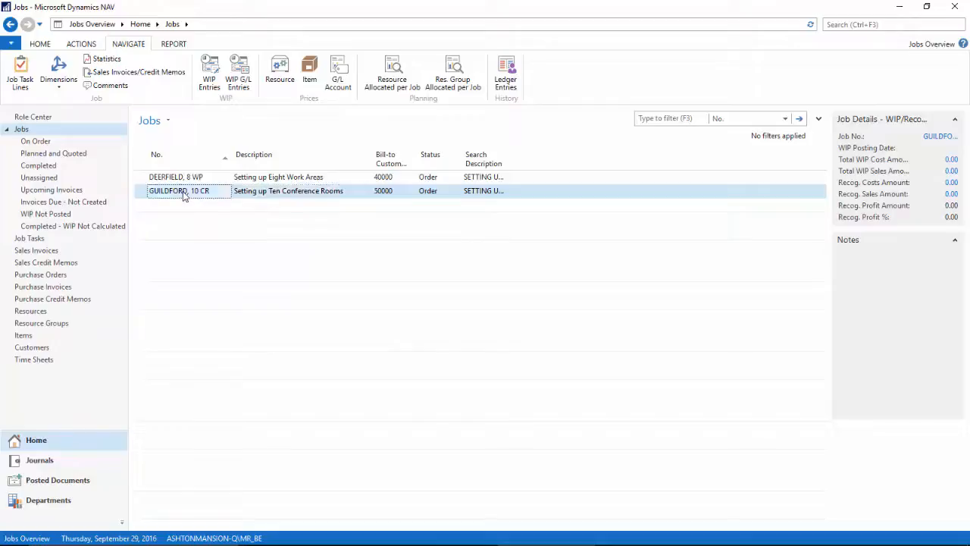
pyautogui.click(85, 46)
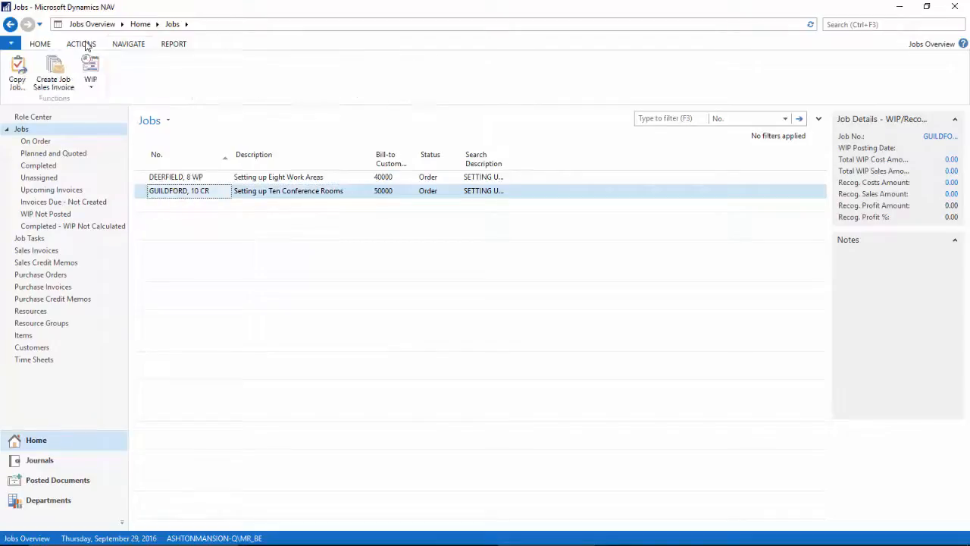
pyautogui.click(58, 66)
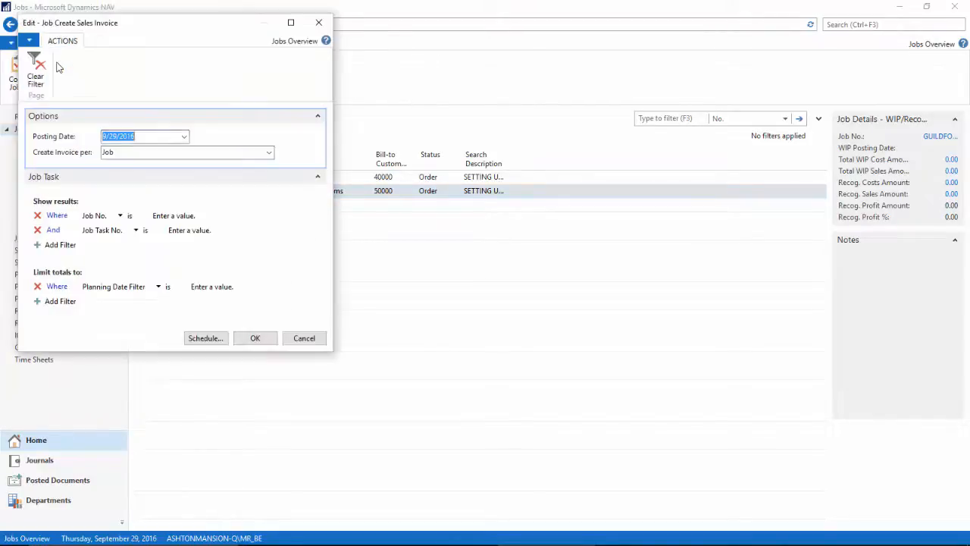
pyautogui.click(172, 216)
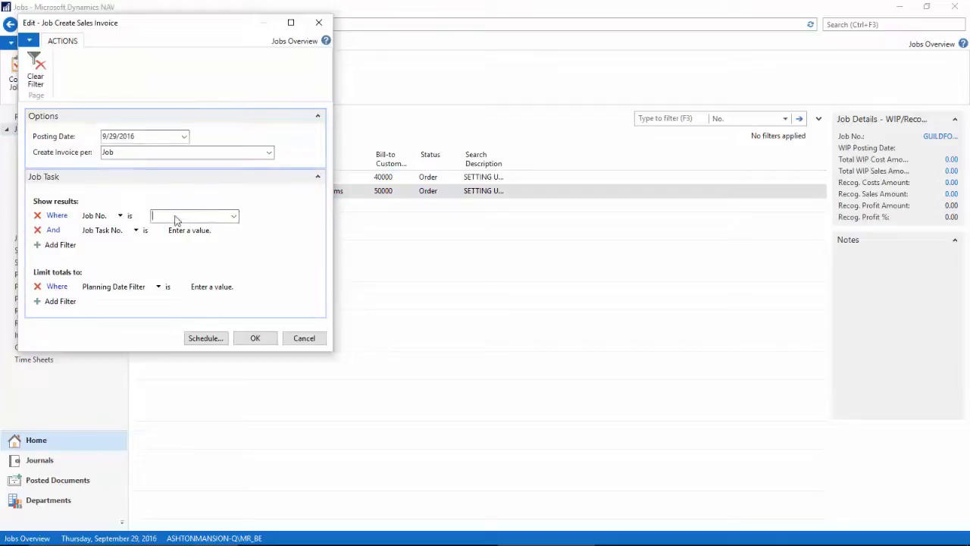
pyautogui.click(235, 217)
pyautogui.click(210, 270)
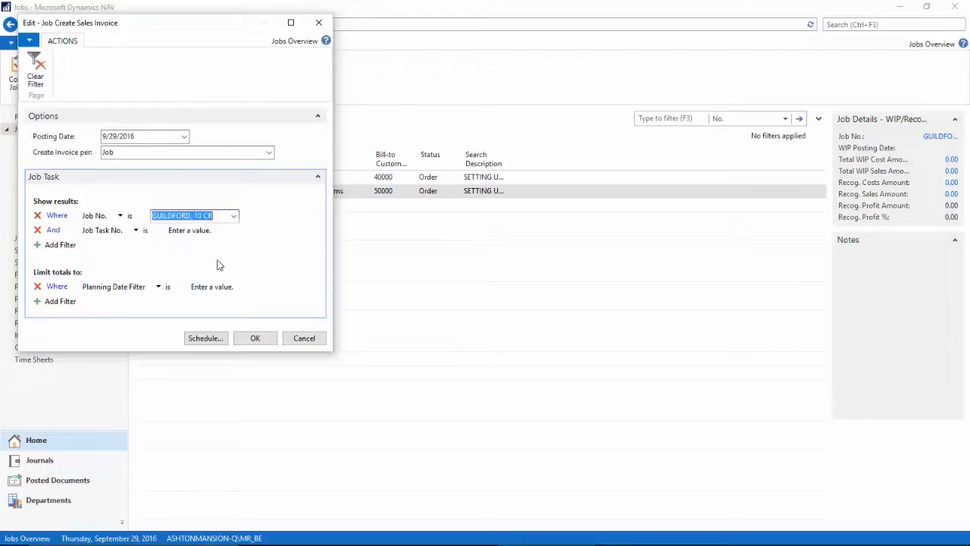
pyautogui.click(246, 338)
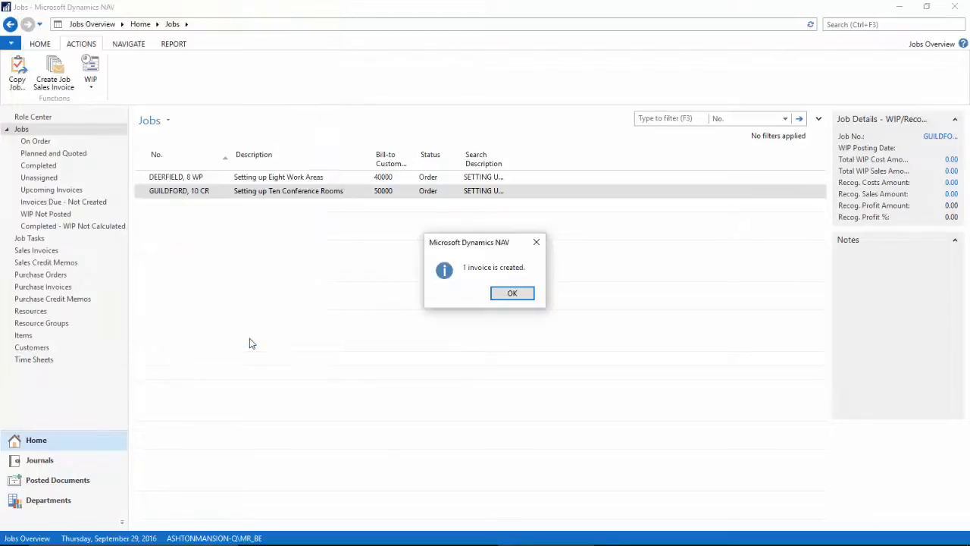
pyautogui.click(505, 293)
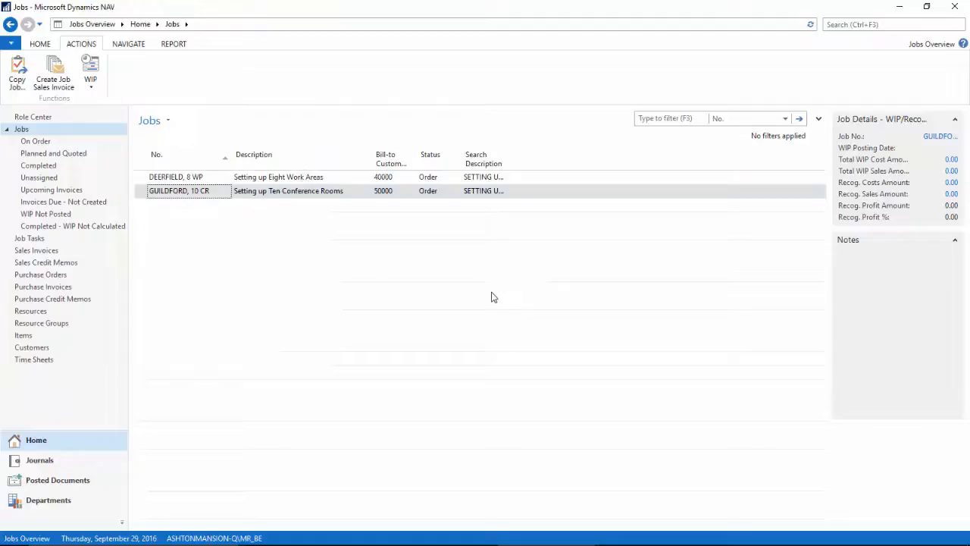
# Open the new Guildford Water Department sales invoice from the job's list of sales invoices and credit memos
pyautogui.click(130, 44)
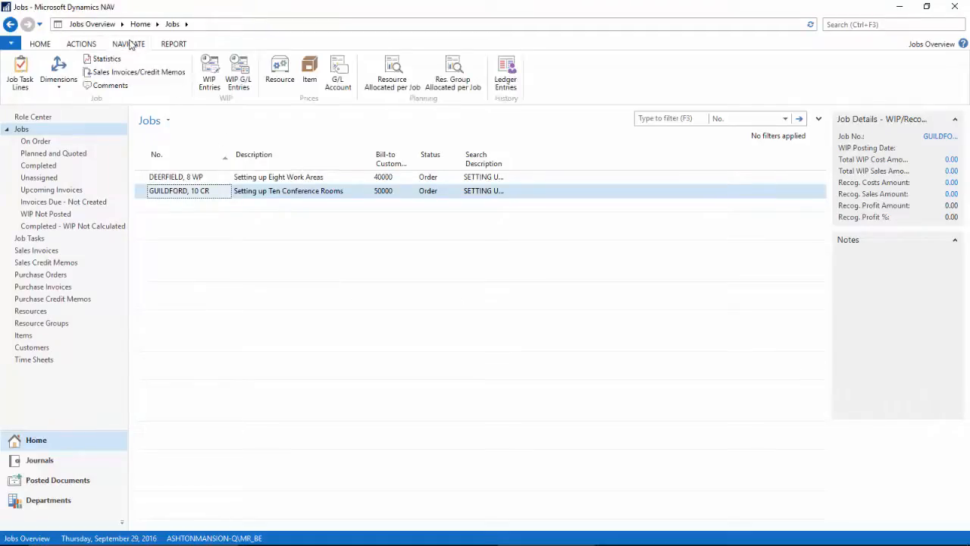
pyautogui.click(128, 73)
pyautogui.click(58, 73)
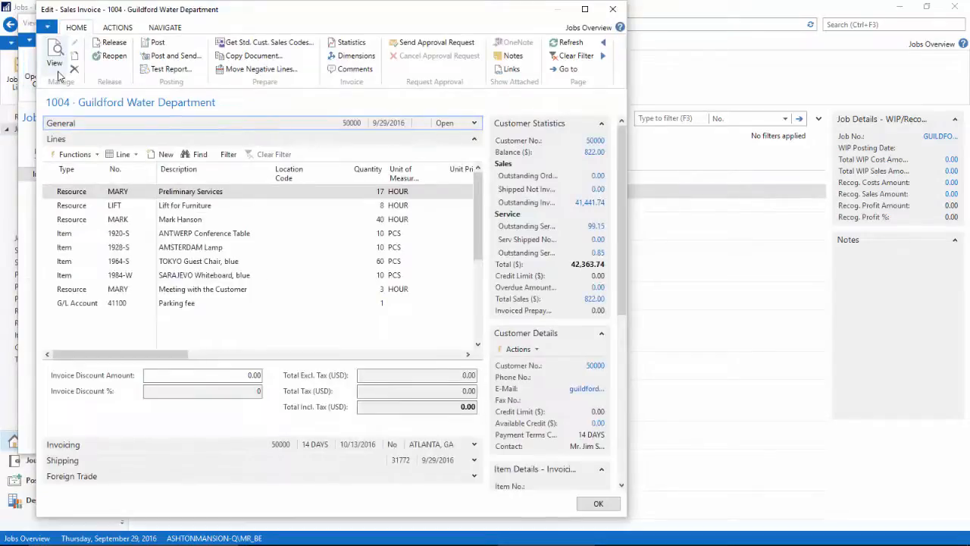
# Check the general details and lines of the Guildford Water Department sales invoice and post it
pyautogui.click(475, 123)
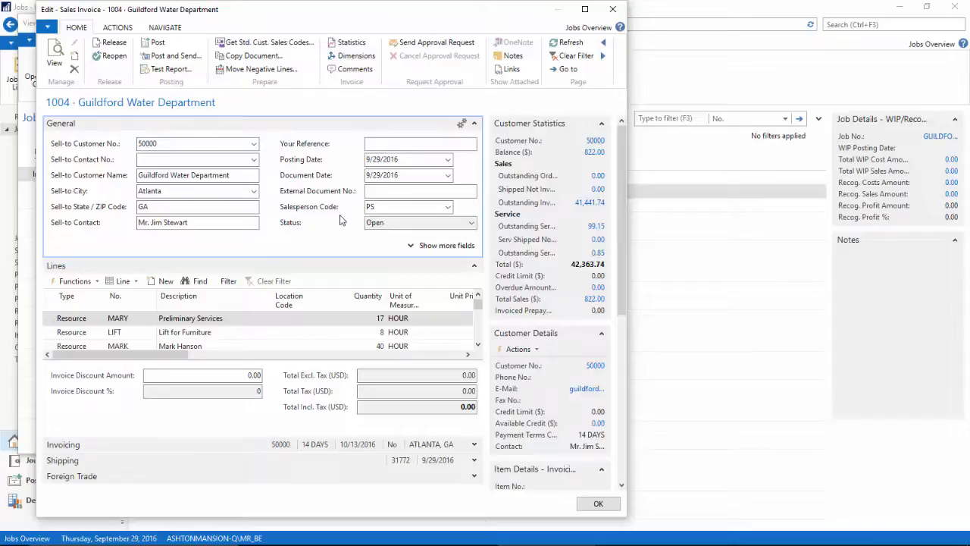
pyautogui.click(474, 123)
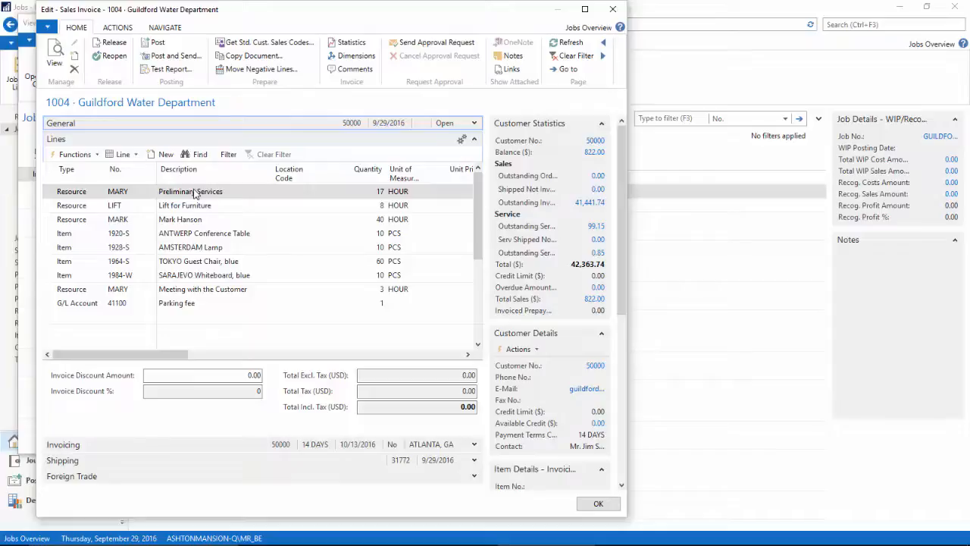
pyautogui.moveTo(110, 356)
pyautogui.mouseDown()
pyautogui.moveTo(204, 358)
pyautogui.moveTo(100, 354)
pyautogui.mouseUp()
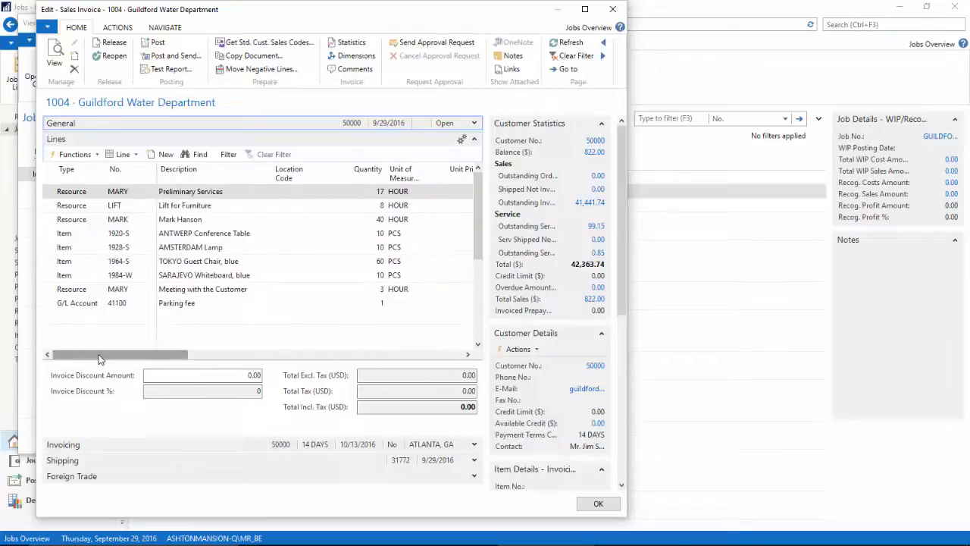
pyautogui.click(158, 45)
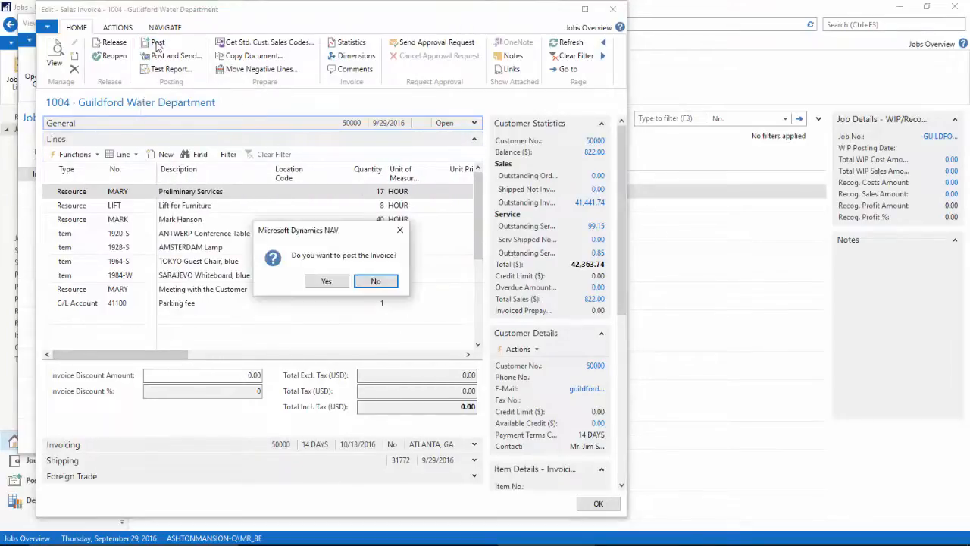
pyautogui.click(324, 280)
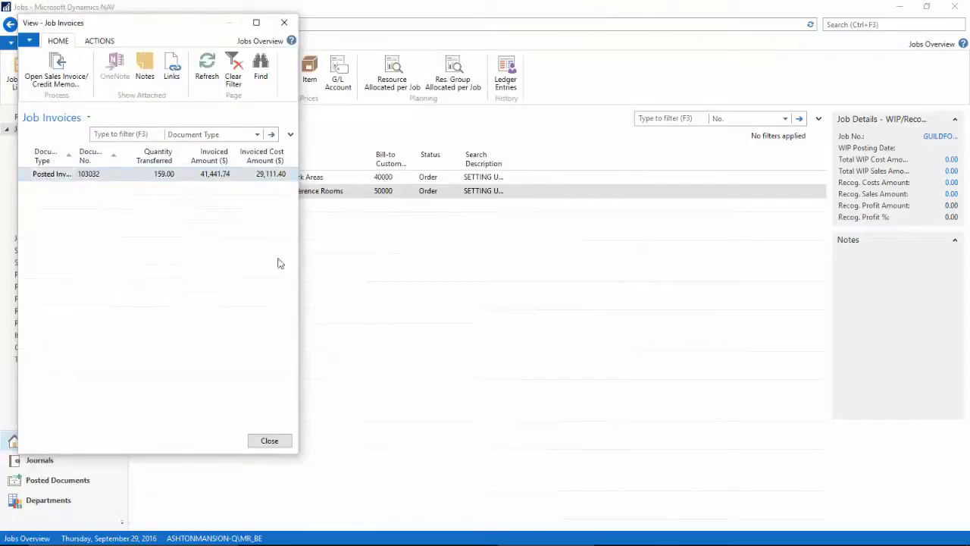
# Open the job's posted sales invoice and preview its printout
pyautogui.click(67, 175)
pyautogui.click(55, 67)
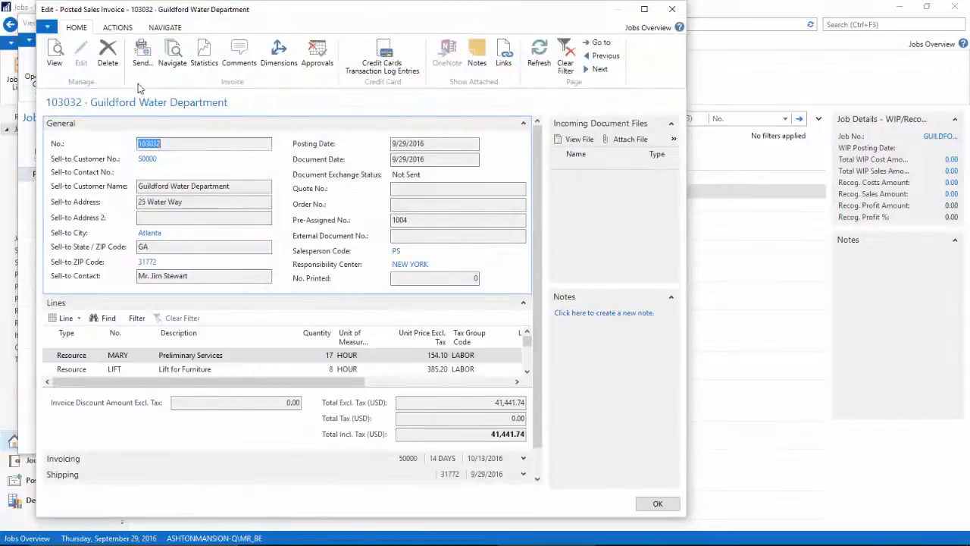
pyautogui.click(123, 28)
pyautogui.click(206, 53)
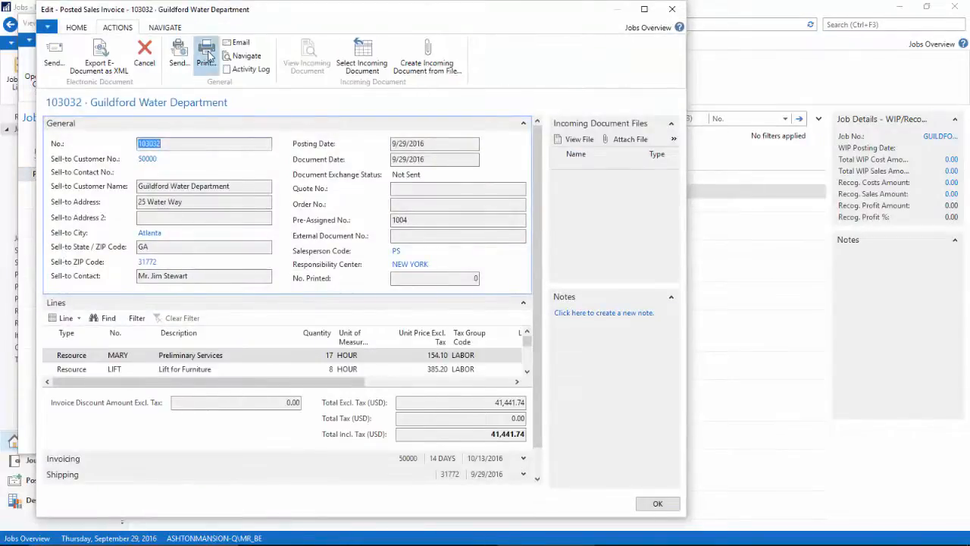
pyautogui.click(283, 379)
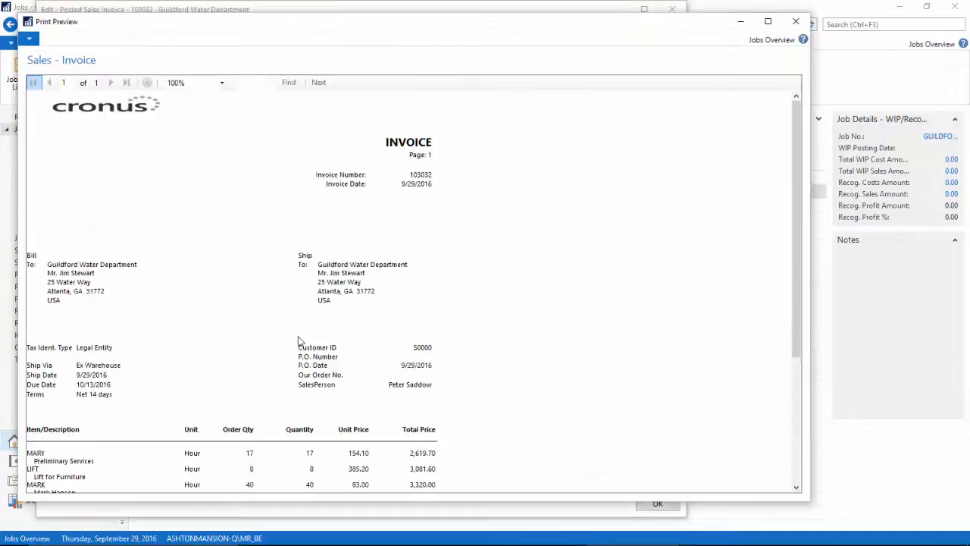
# Read the previewed invoice down to its totals, and close the preview, the posted invoice and the job invoices list
pyautogui.scroll(-1, 306, 272)
pyautogui.scroll(-4, 304, 272)
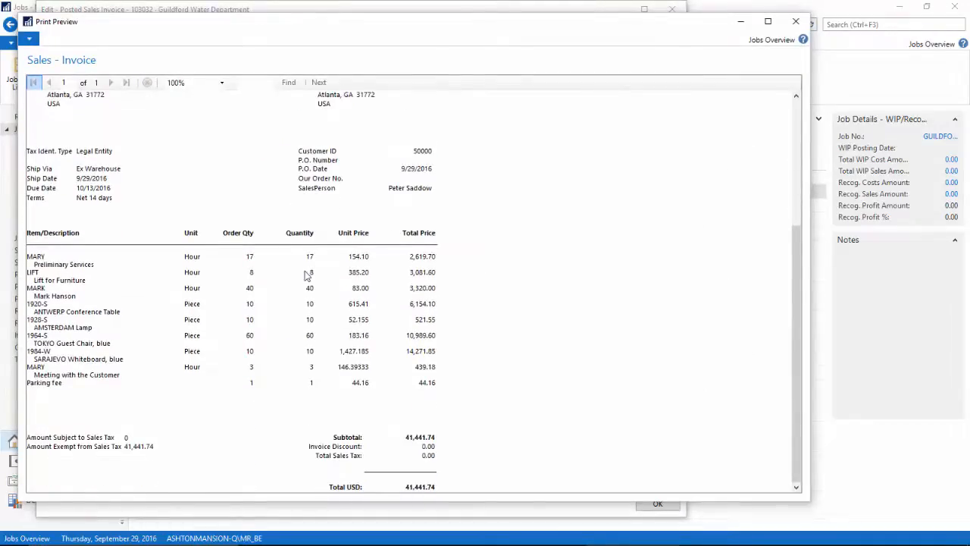
pyautogui.scroll(5, 306, 276)
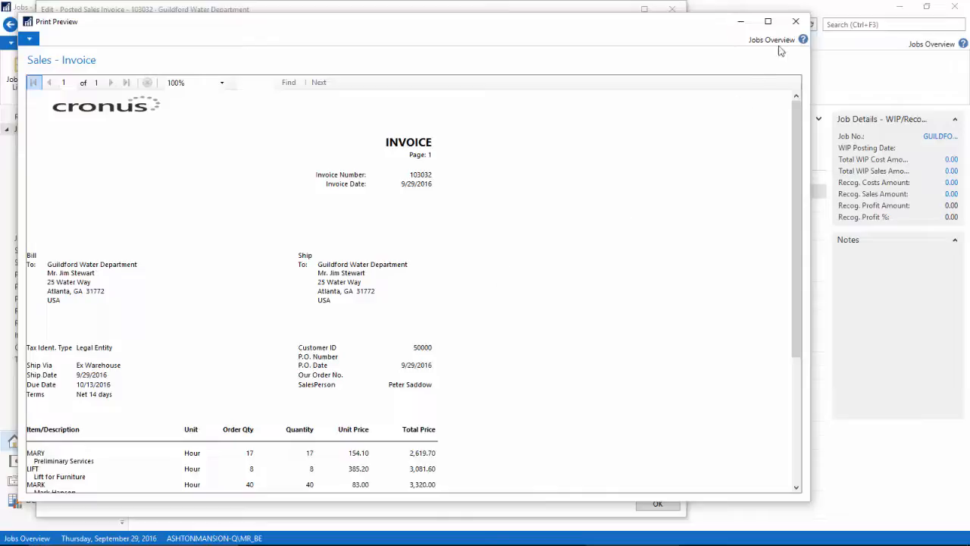
pyautogui.click(794, 23)
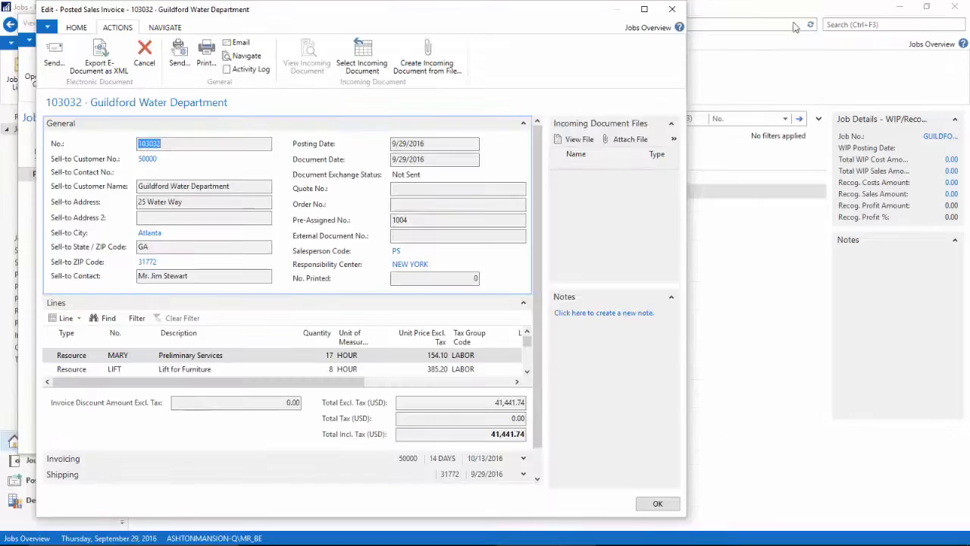
pyautogui.click(671, 9)
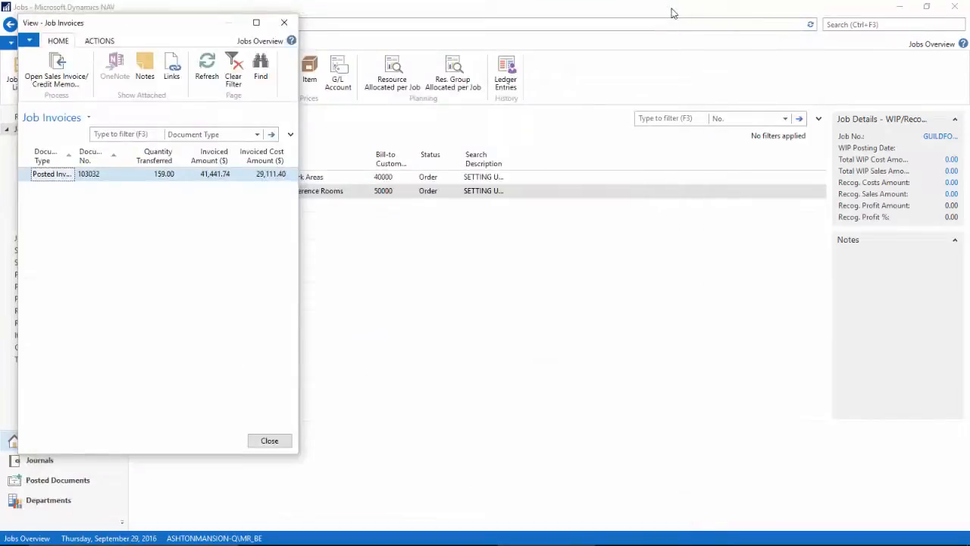
pyautogui.click(284, 22)
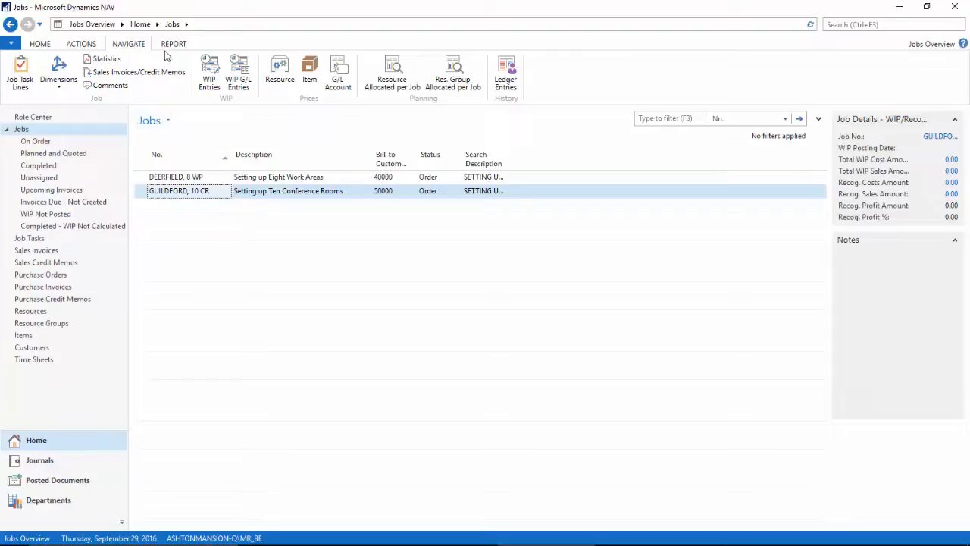
# Preview the Job Actual to Budget (Cost) report filtered to job GUILDFORD, 10 CR, and close it after reviewing the variances
pyautogui.click(172, 45)
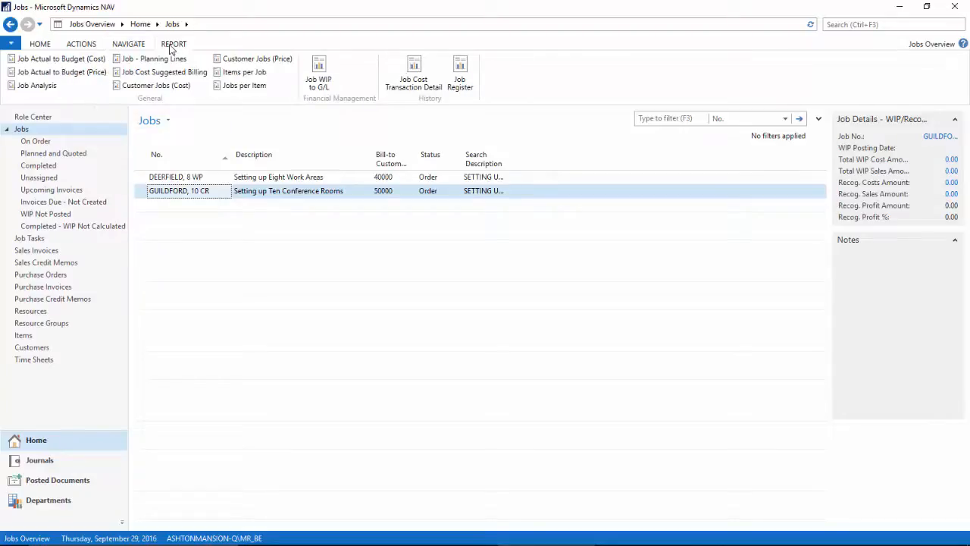
pyautogui.click(63, 61)
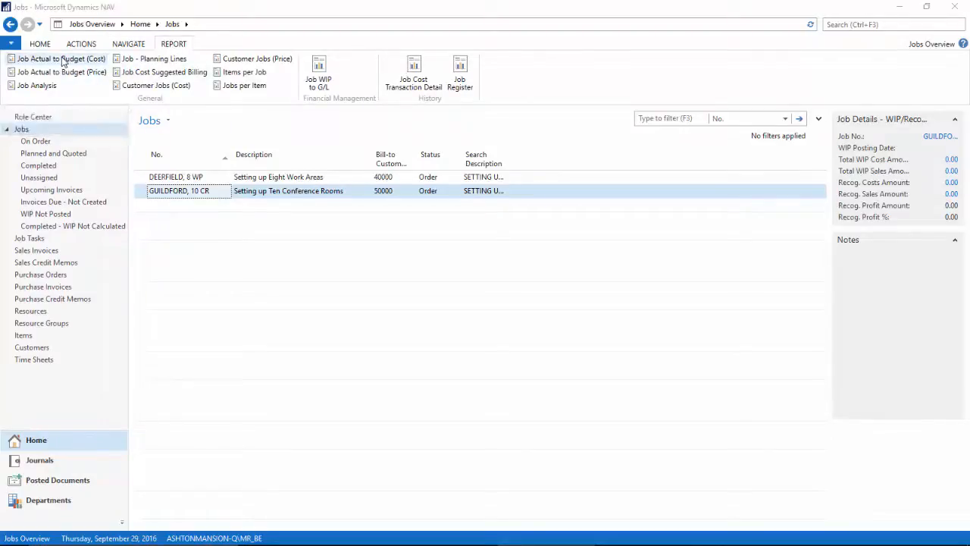
pyautogui.click(173, 233)
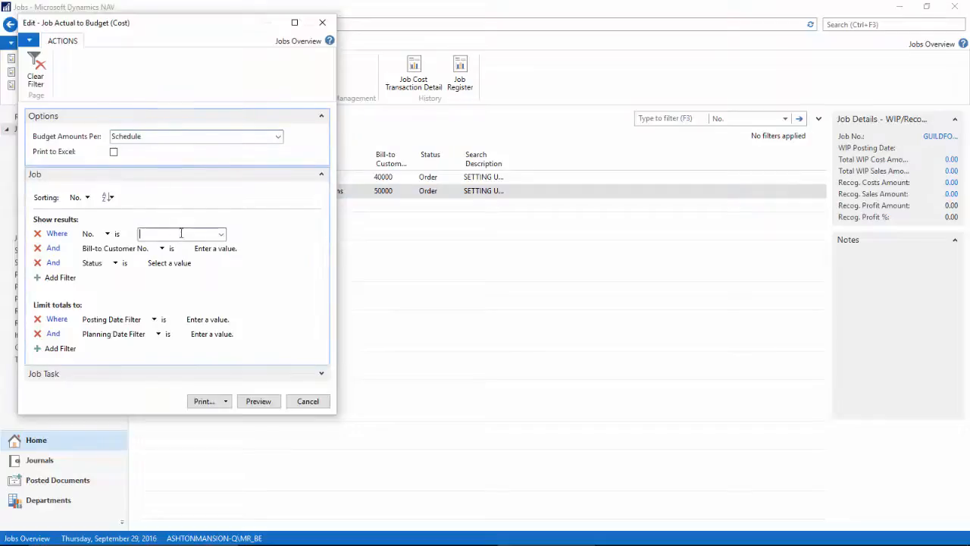
pyautogui.click(221, 235)
pyautogui.click(167, 286)
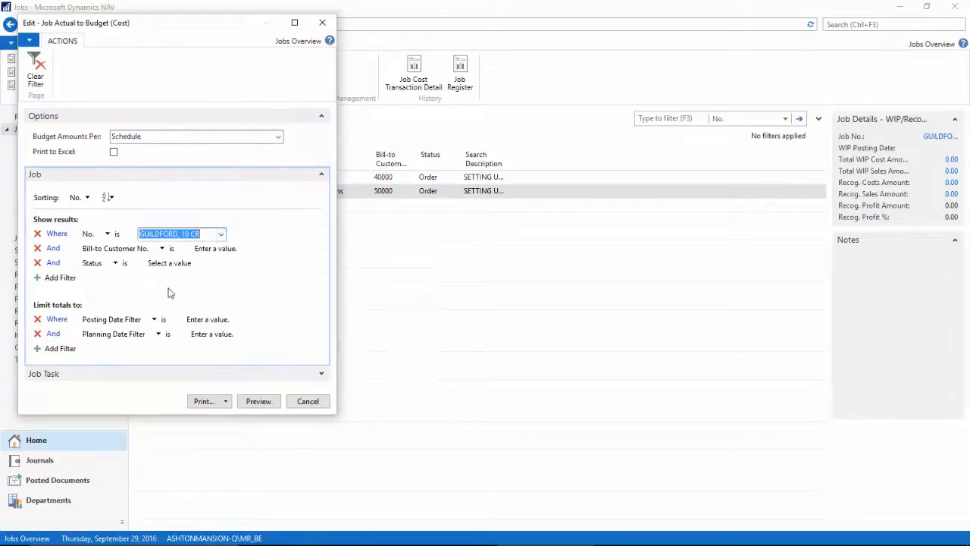
pyautogui.click(258, 401)
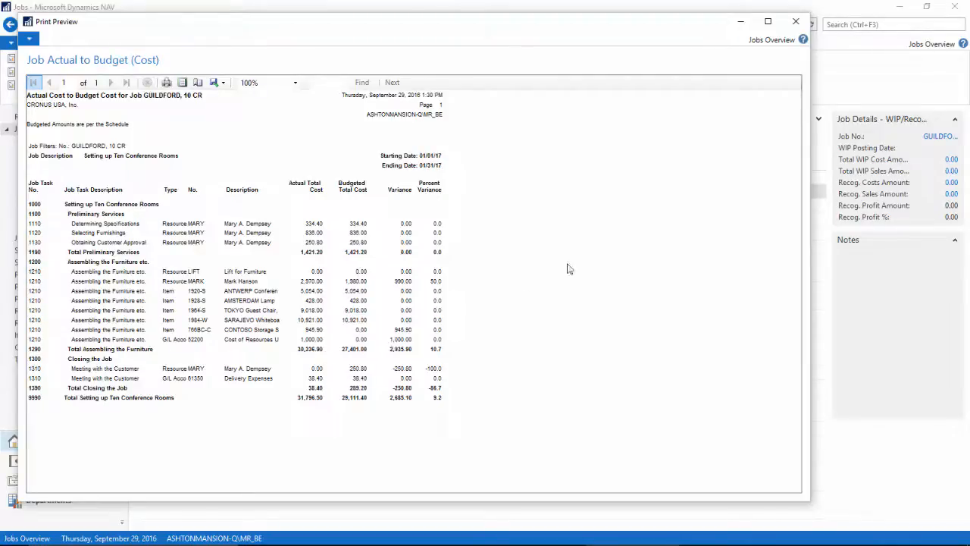
pyautogui.click(795, 24)
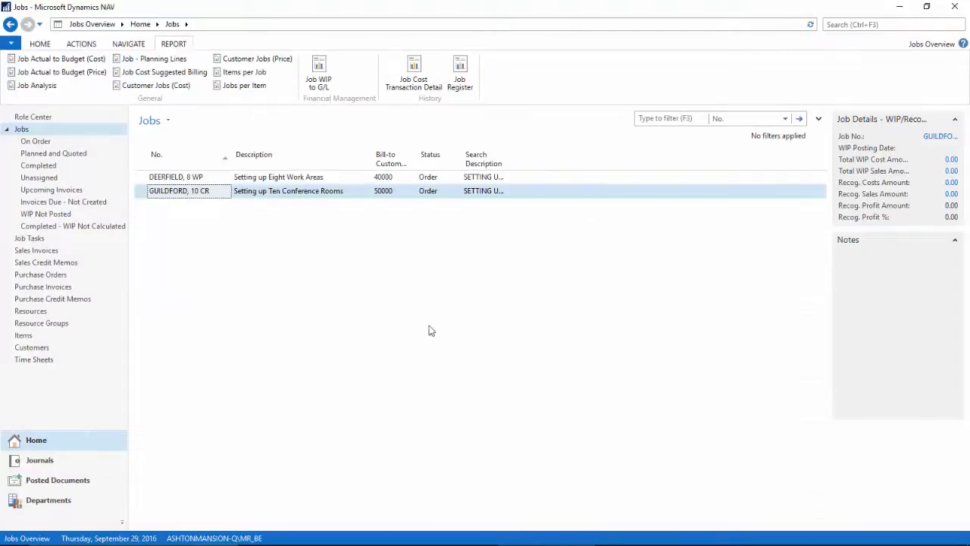
# Preview the Job Actual to Budget (Price) report, review the GUILDFORD, 10 CR page and close the preview
pyautogui.click(78, 72)
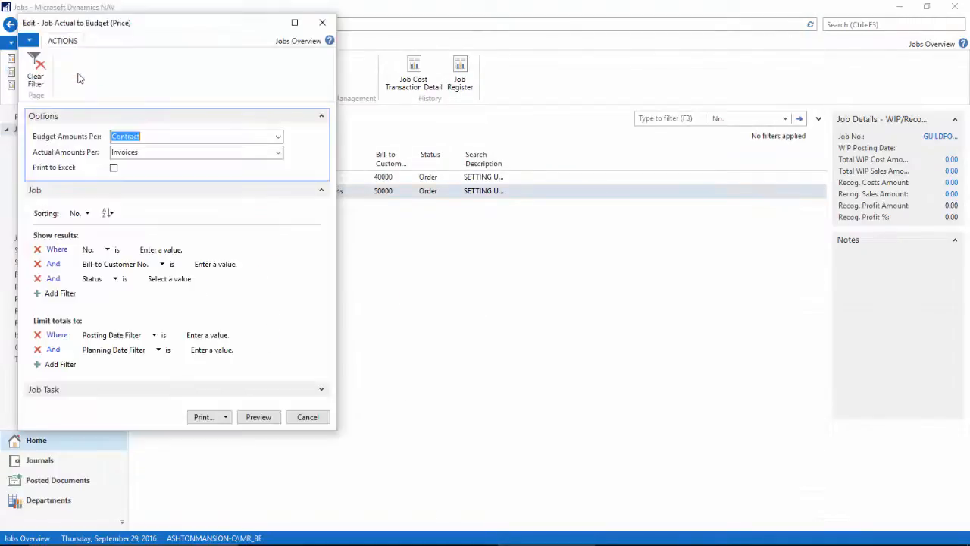
pyautogui.click(241, 417)
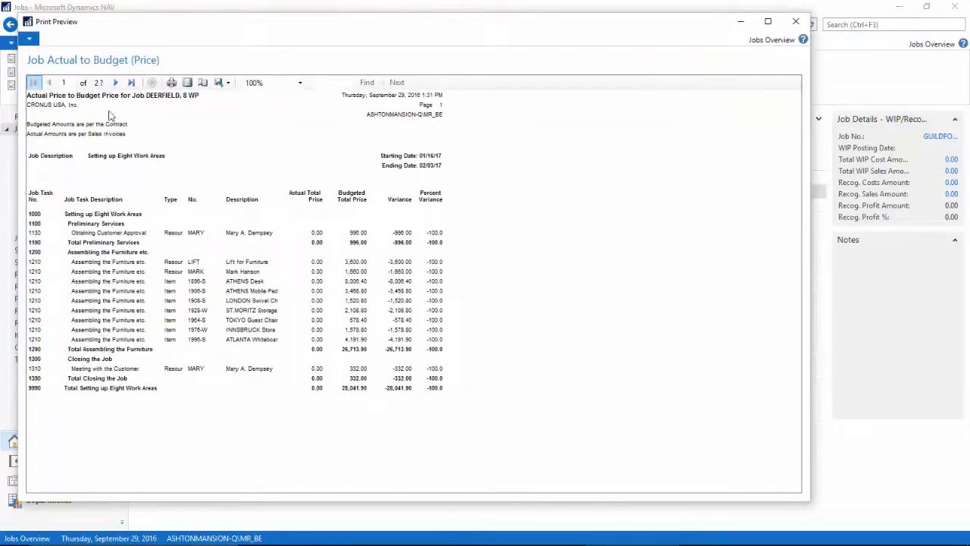
pyautogui.click(115, 82)
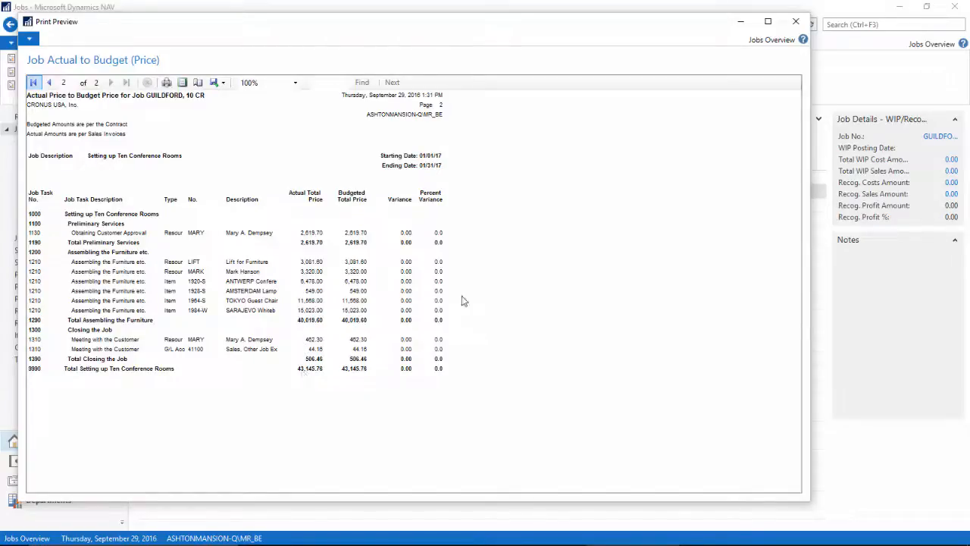
pyautogui.click(796, 22)
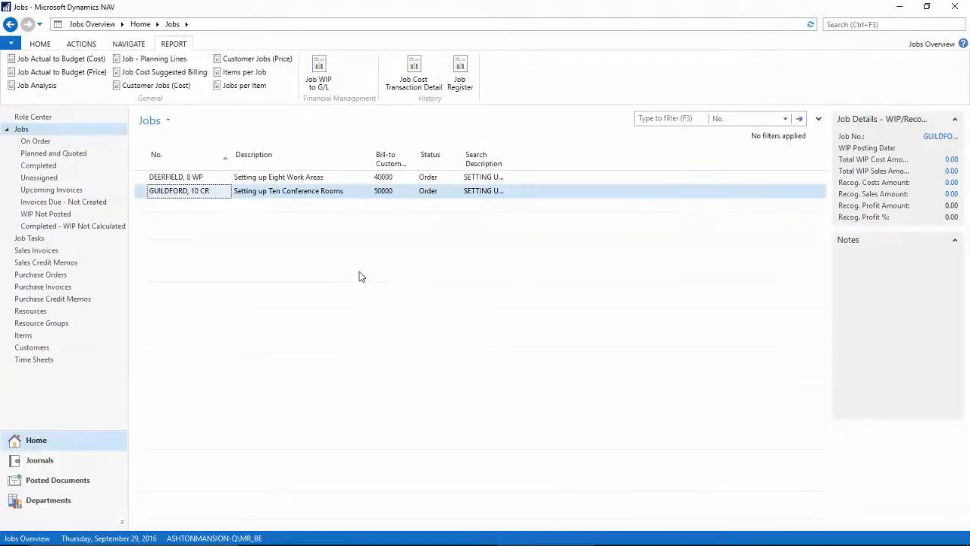
# Preview the Job Cost Transaction Detail report for job GUILDFORD, 10 CR, read its usage and sale lines and totals, and close it
pyautogui.click(414, 71)
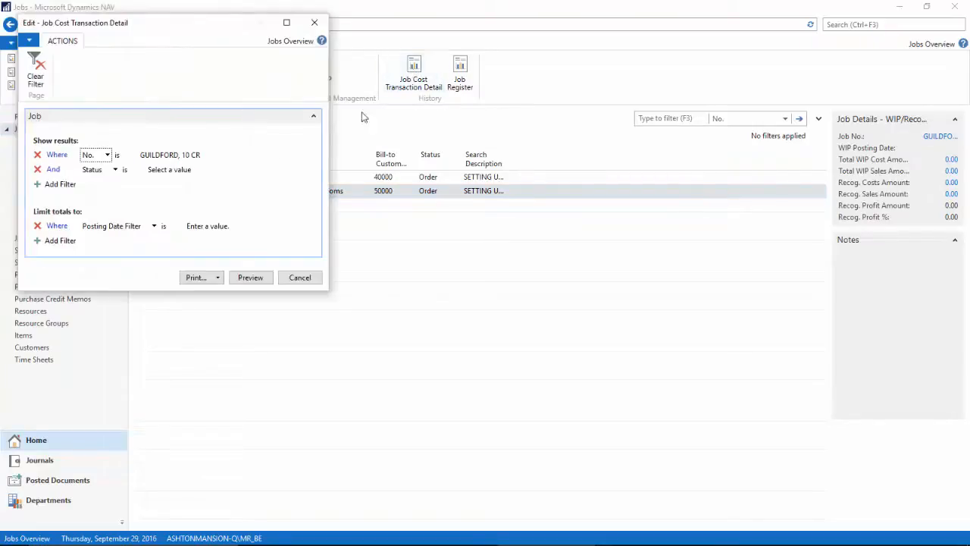
pyautogui.click(250, 278)
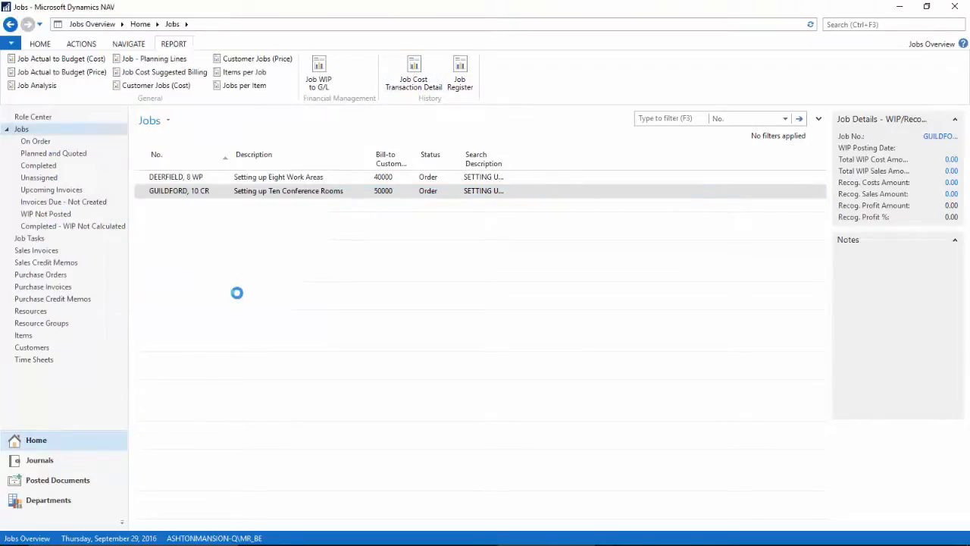
pyautogui.scroll(-3, 248, 205)
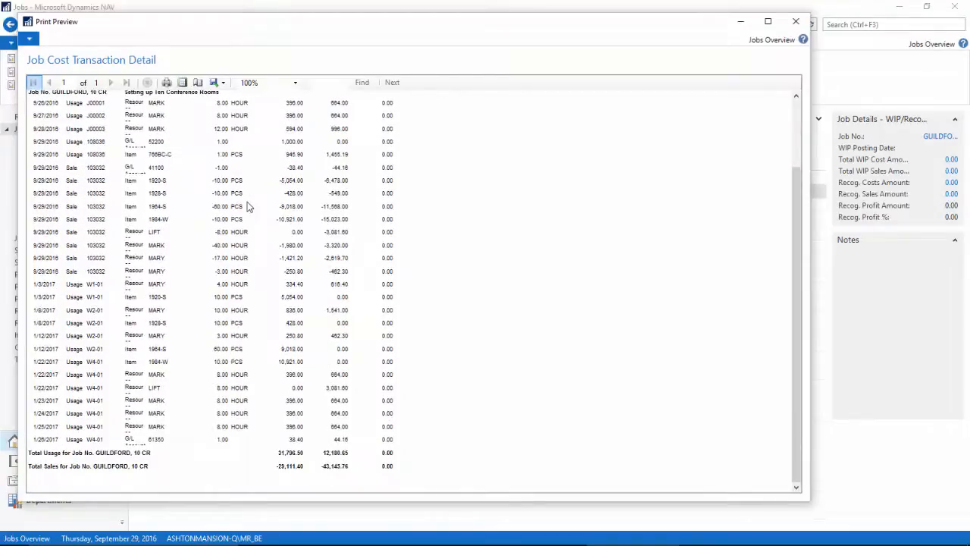
pyautogui.scroll(2, 248, 206)
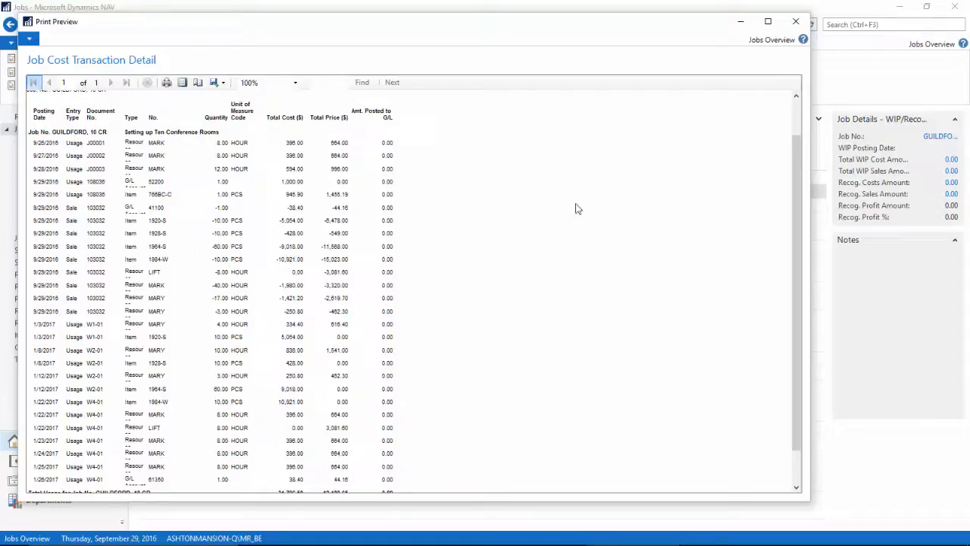
pyautogui.click(793, 23)
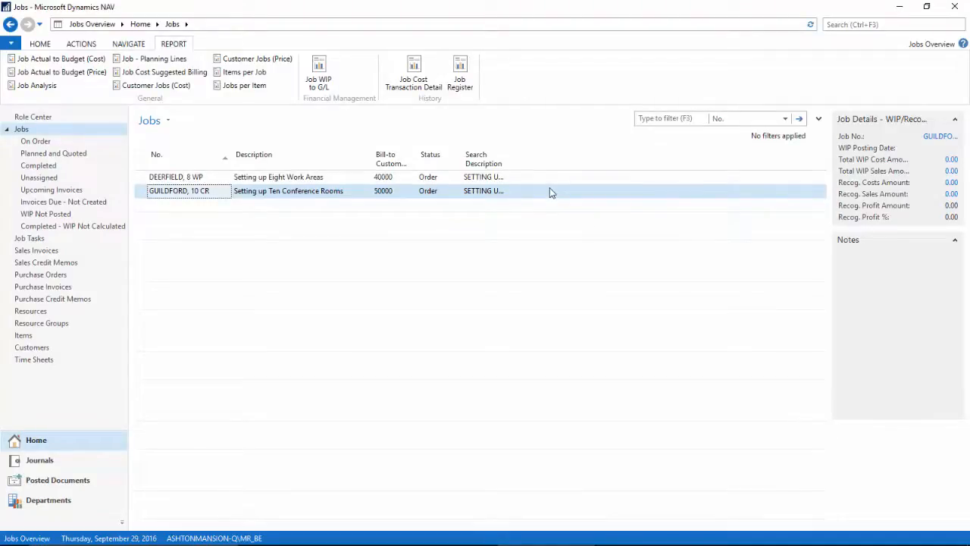
# Open the job card for GUILDFORD, 10 CR and review the available WIP methods without changing the selection
pyautogui.doubleClick(171, 192)
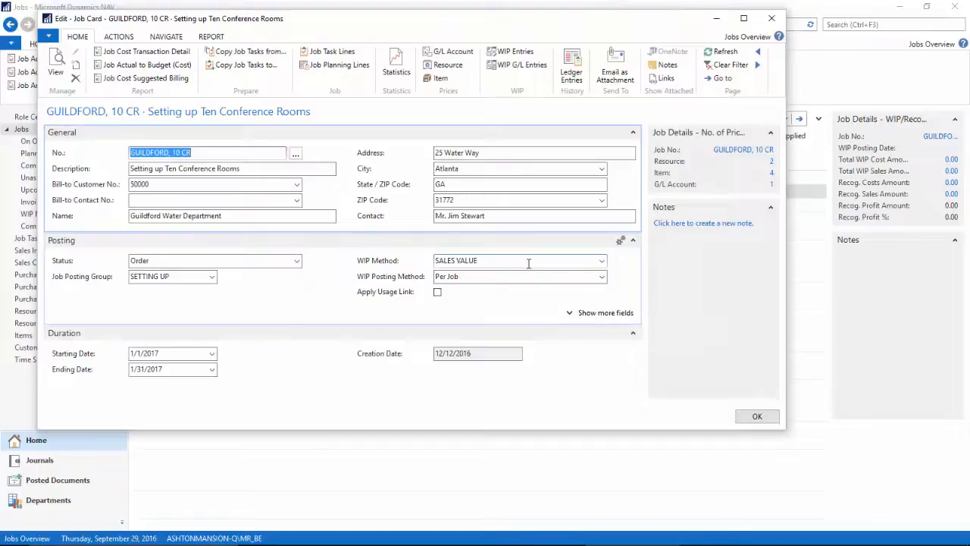
pyautogui.click(528, 262)
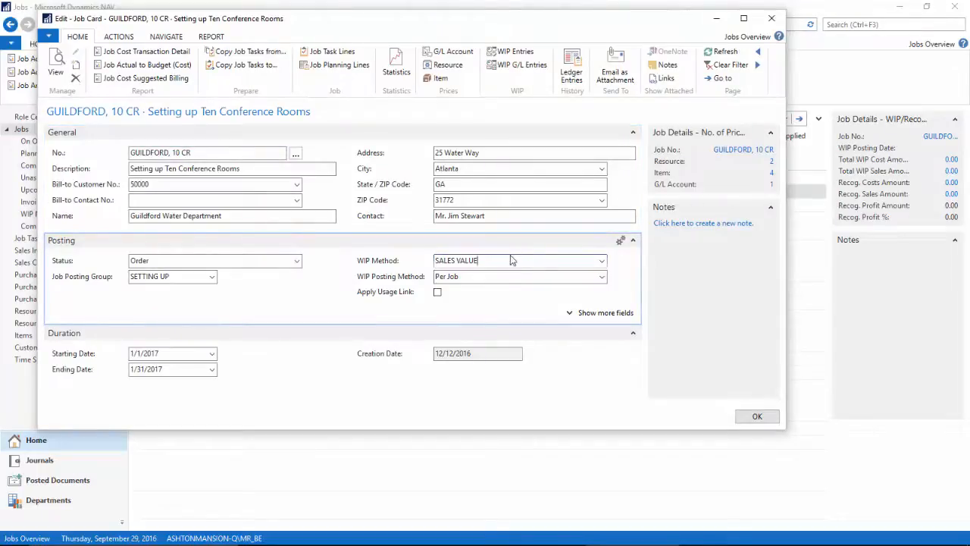
pyautogui.click(602, 261)
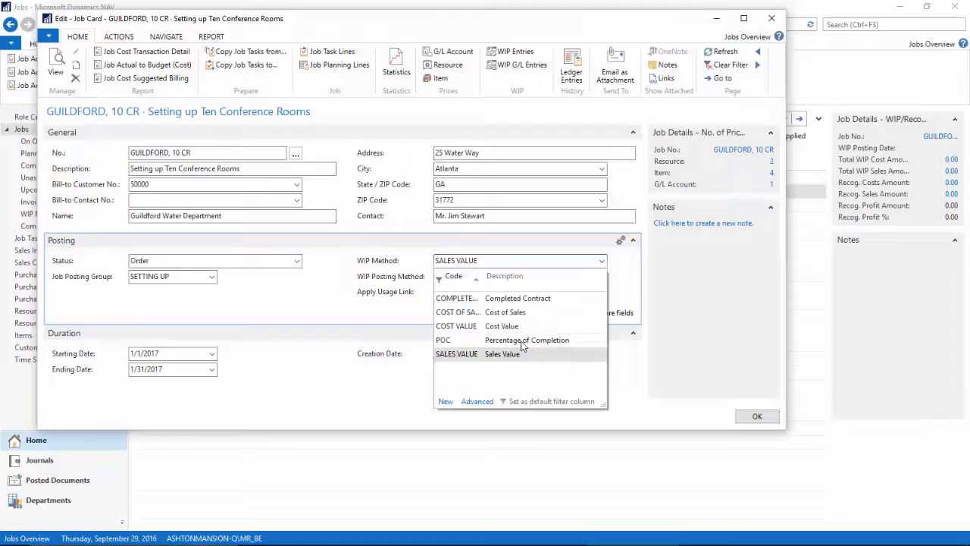
pyautogui.click(410, 211)
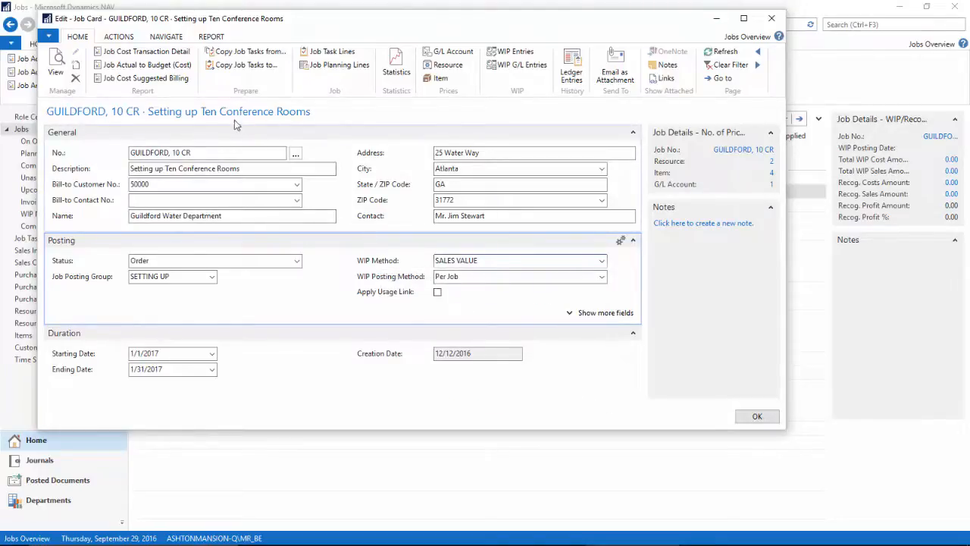
# Calculate WIP for job GUILDFORD, 10 CR with posting date 10/31/2016 and document number WIP
pyautogui.click(119, 37)
pyautogui.click(145, 67)
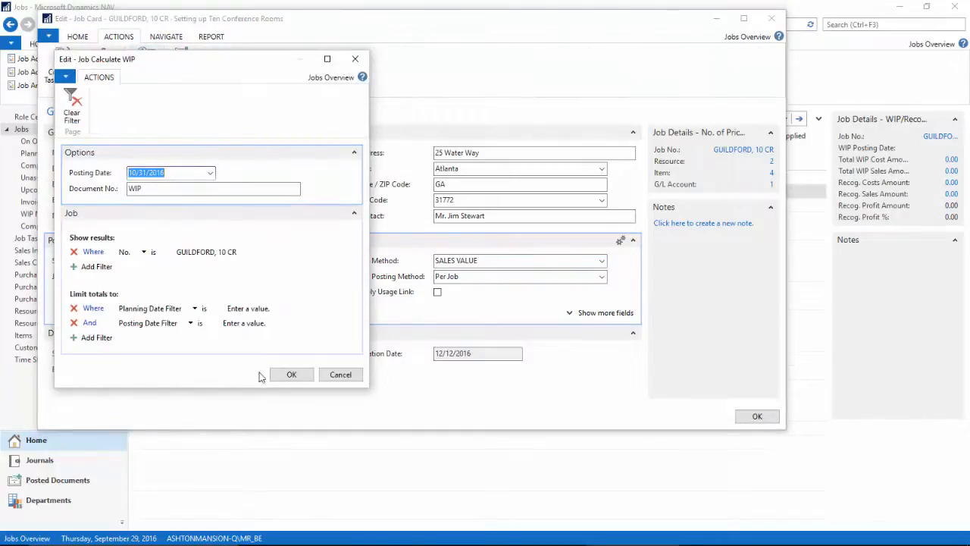
pyautogui.click(285, 378)
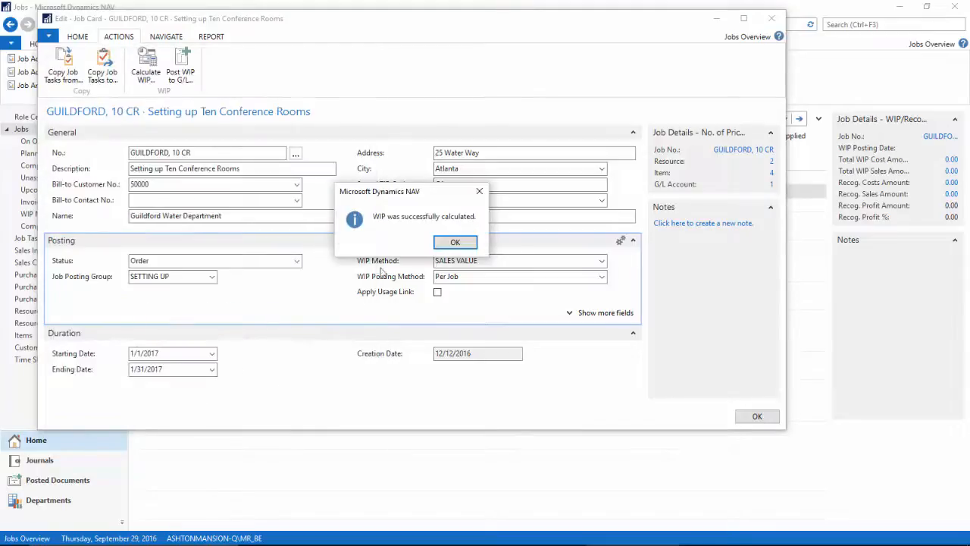
pyautogui.click(453, 243)
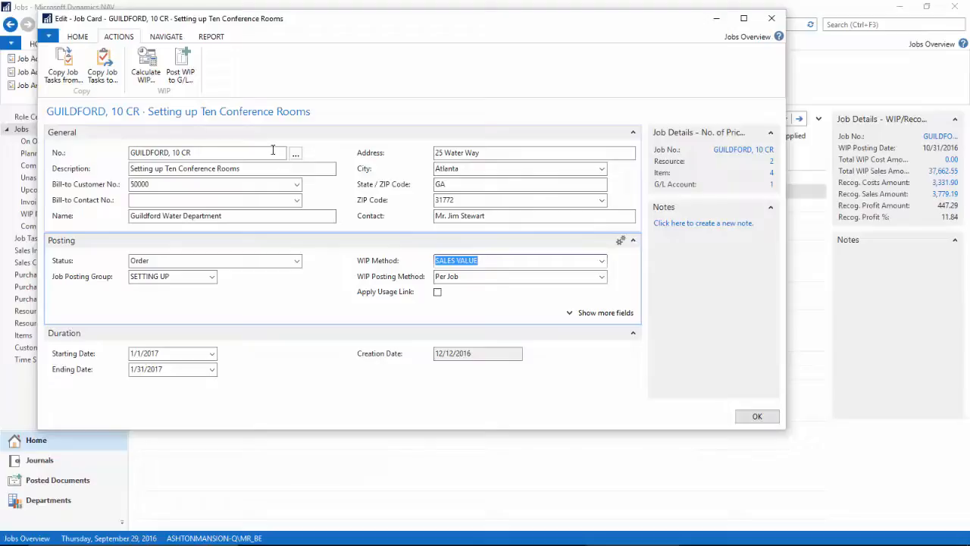
# Review the job's WIP entries, looking up the Applied Costs balancing account and the Applied Sales G/L account, and close the entries list
pyautogui.click(168, 36)
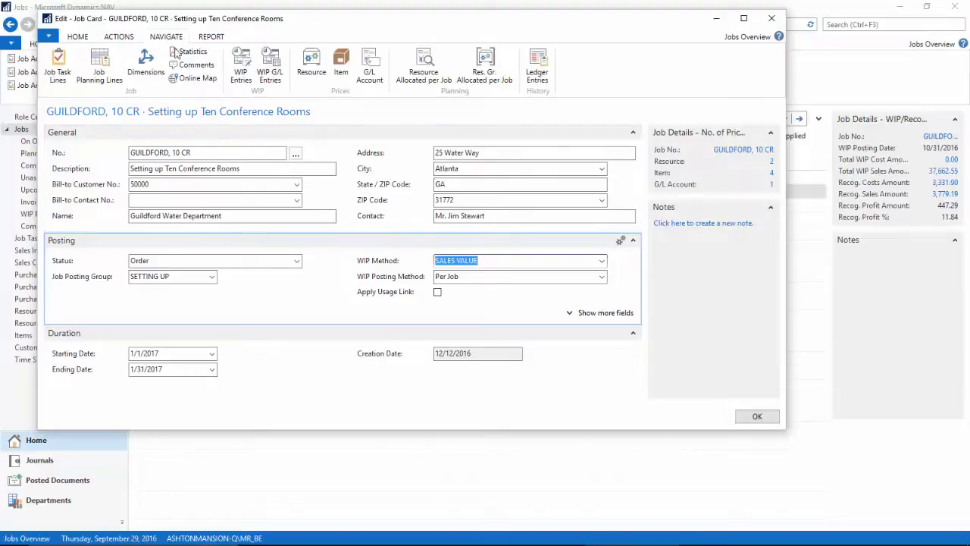
pyautogui.click(242, 68)
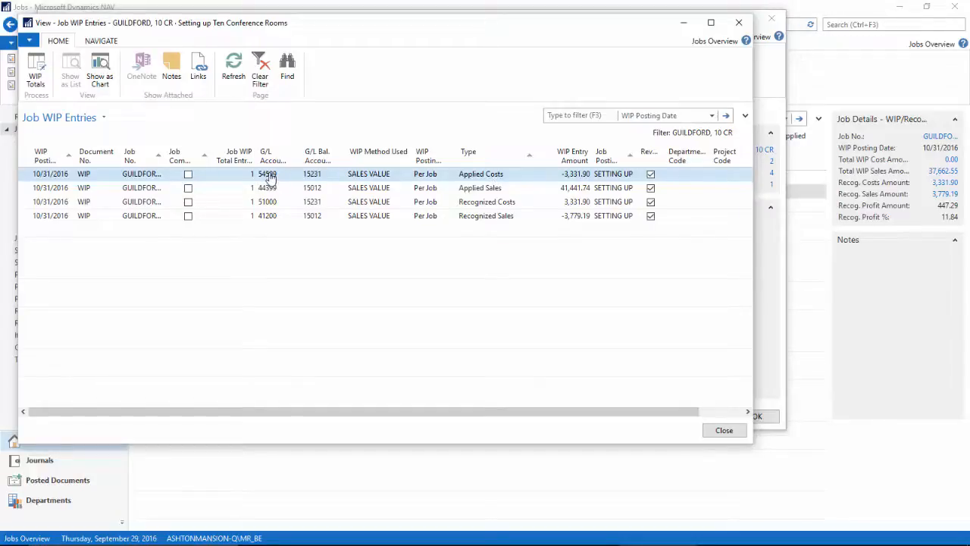
pyautogui.click(311, 173)
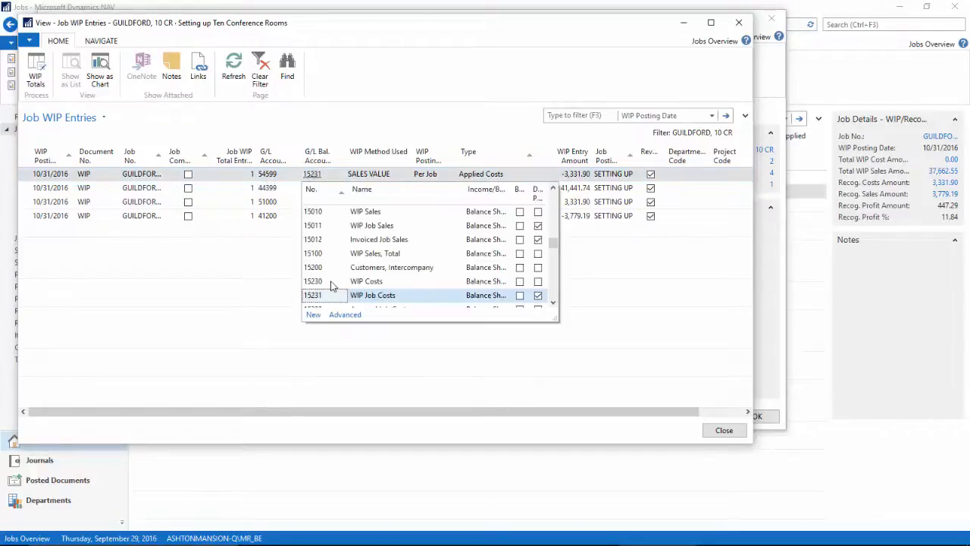
pyautogui.click(349, 125)
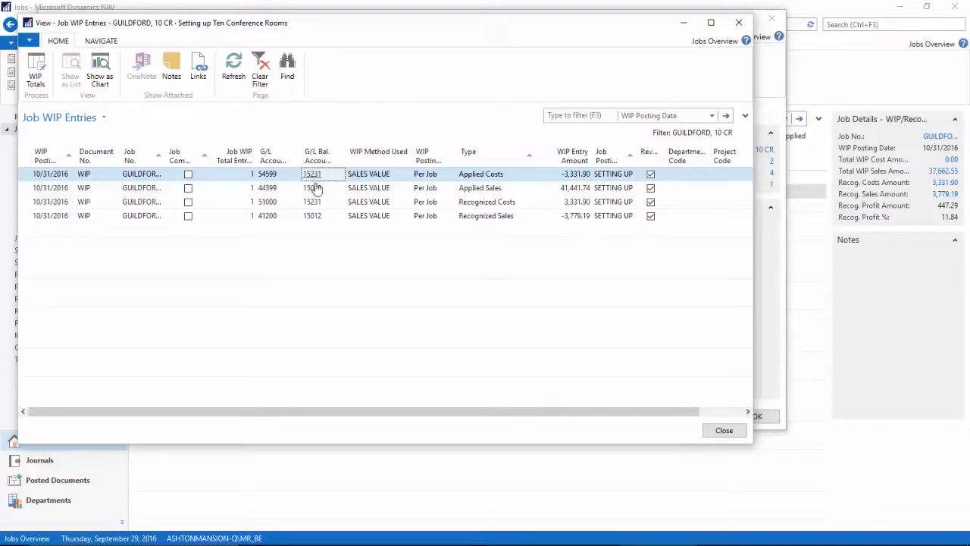
pyautogui.click(271, 189)
pyautogui.click(271, 189)
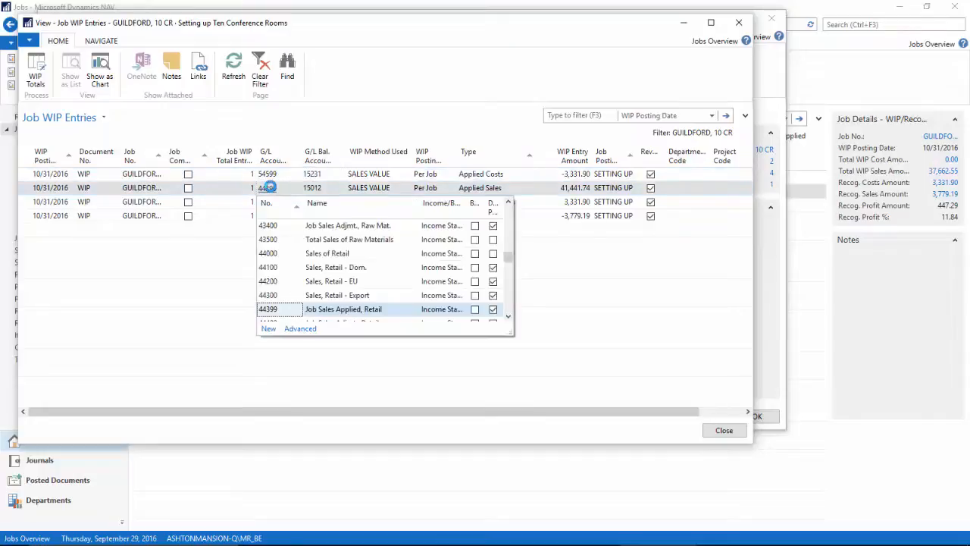
pyautogui.click(335, 118)
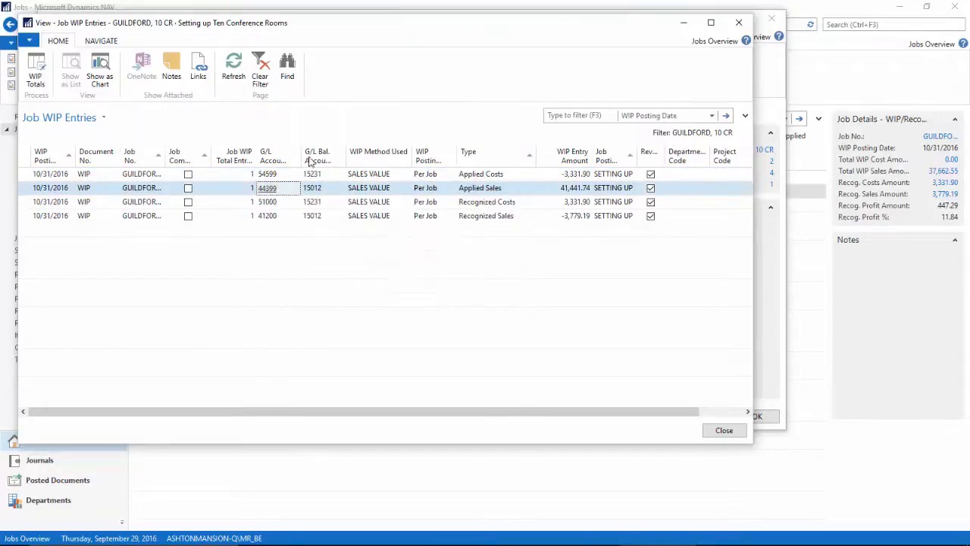
pyautogui.click(313, 191)
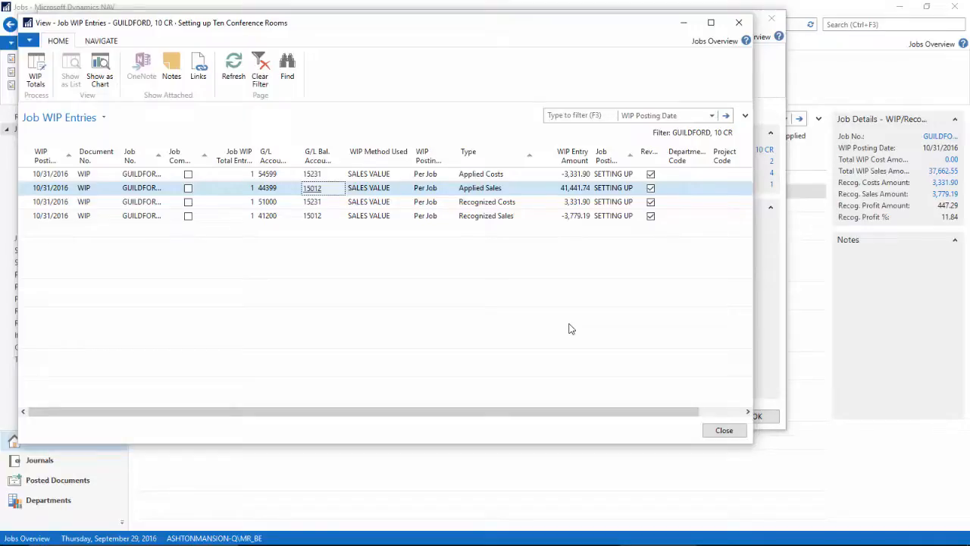
pyautogui.click(723, 430)
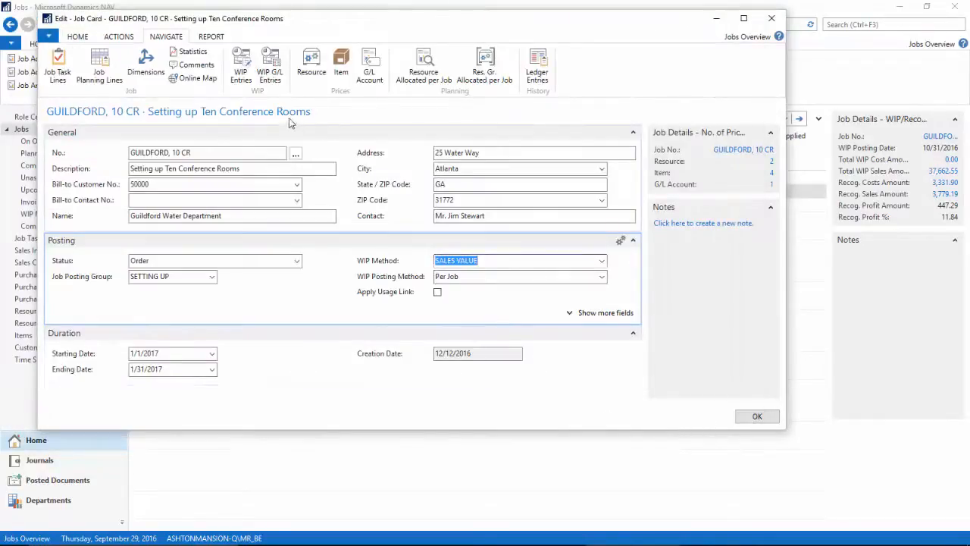
# Post the job's WIP to G/L with reversal posting date 10/31/2016 and reversal document number REC103116, and close the job card
pyautogui.click(118, 37)
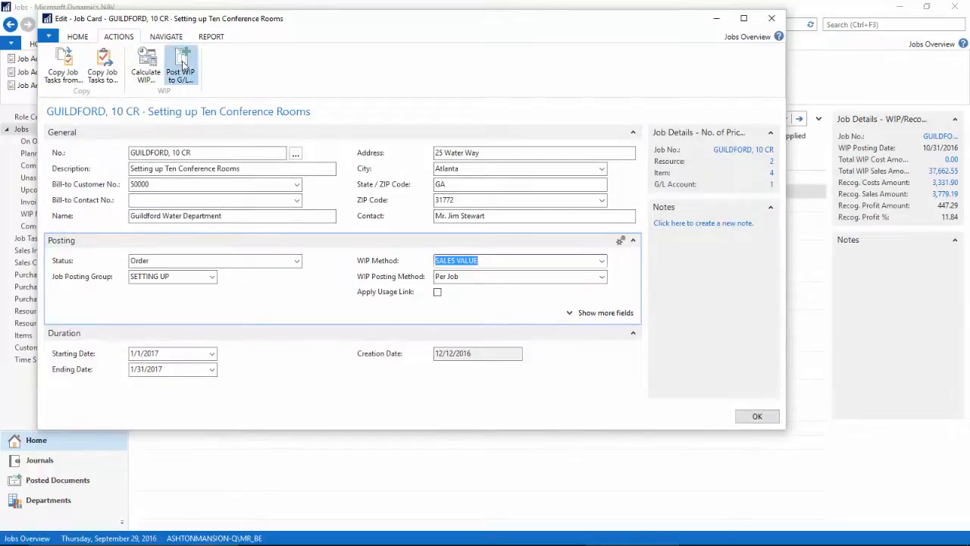
pyautogui.click(182, 65)
pyautogui.click(191, 166)
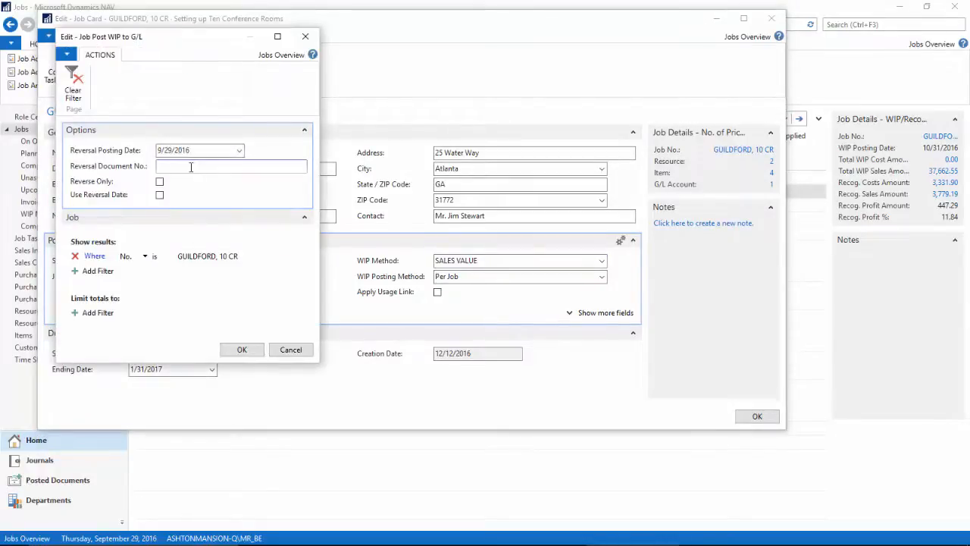
pyautogui.write('REG')
pyautogui.hotkey('shift', 'Tab')
pyautogui.write('10/31')
pyautogui.press('Tab')
pyautogui.write('REC103111')
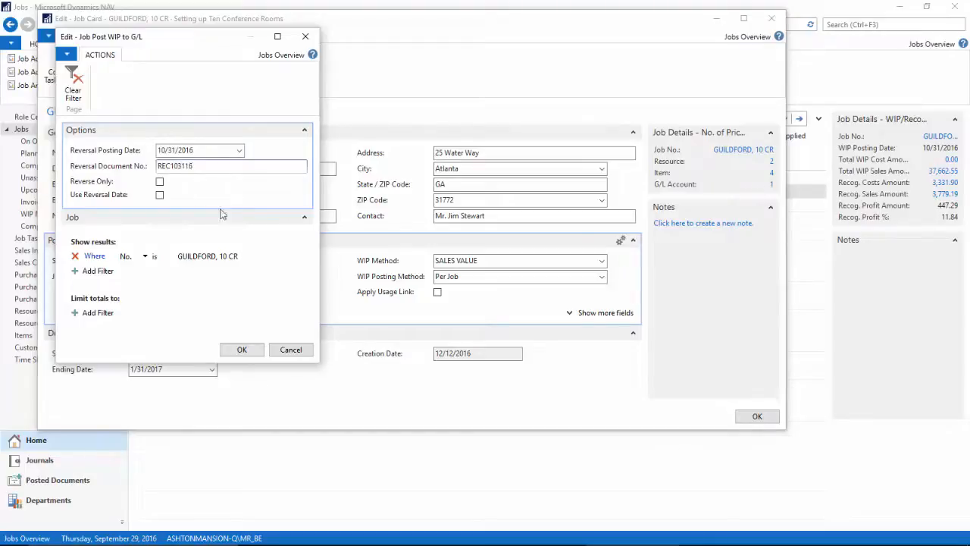
pyautogui.click(242, 349)
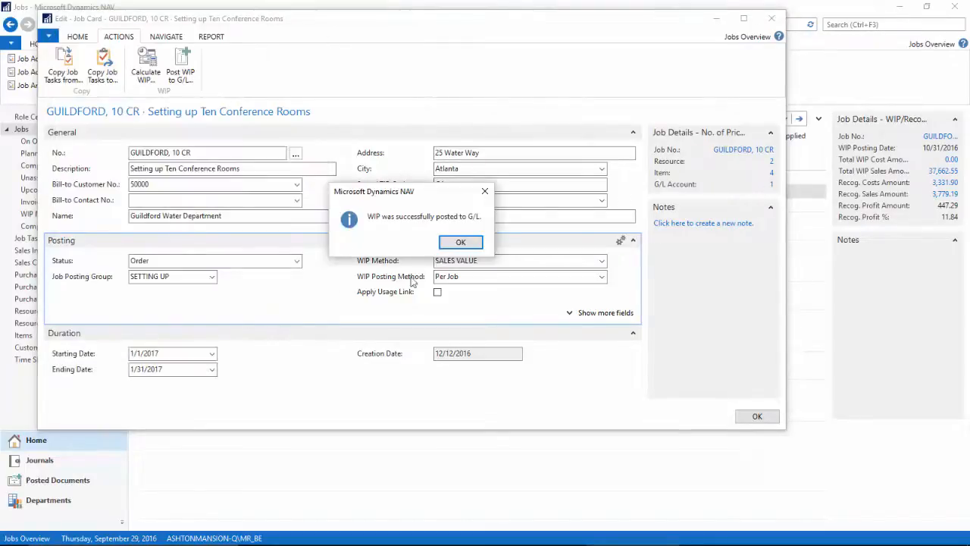
pyautogui.click(462, 242)
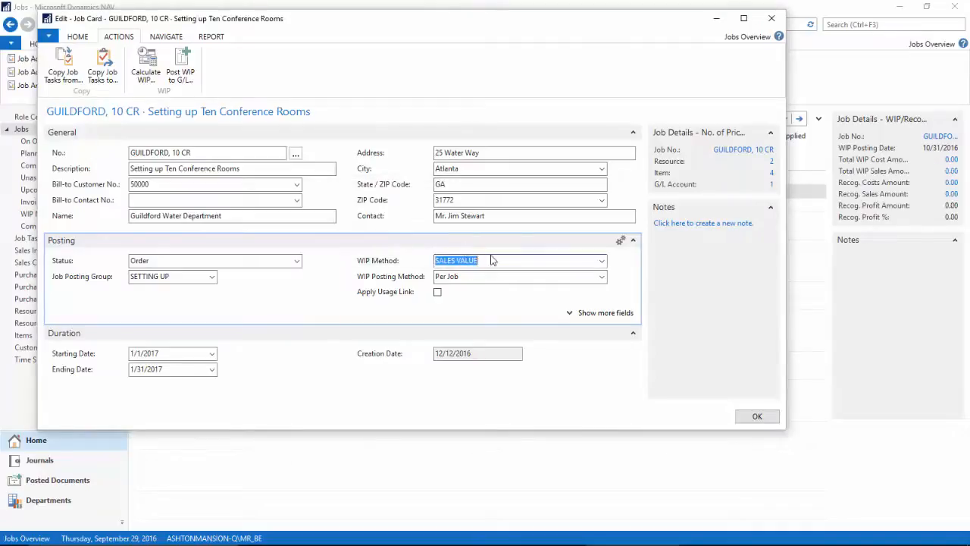
pyautogui.click(754, 418)
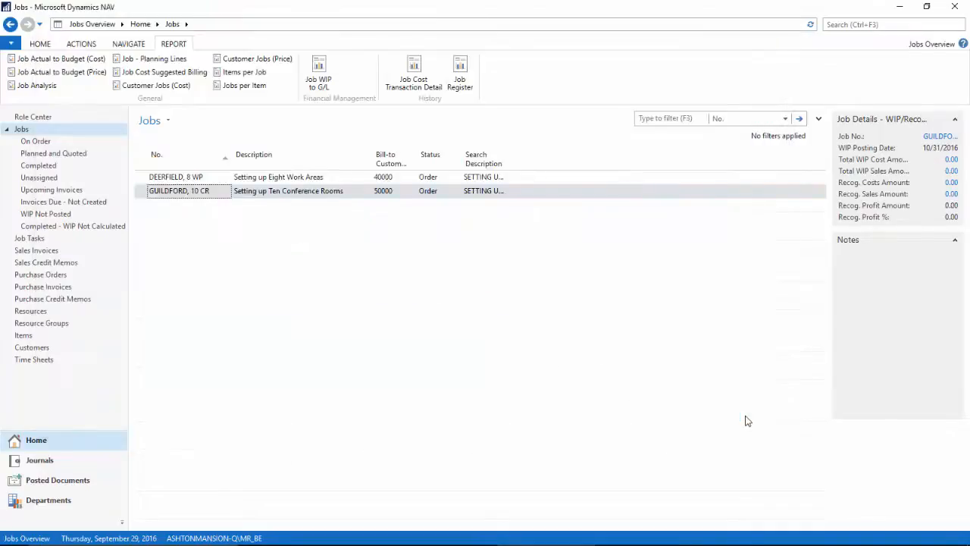